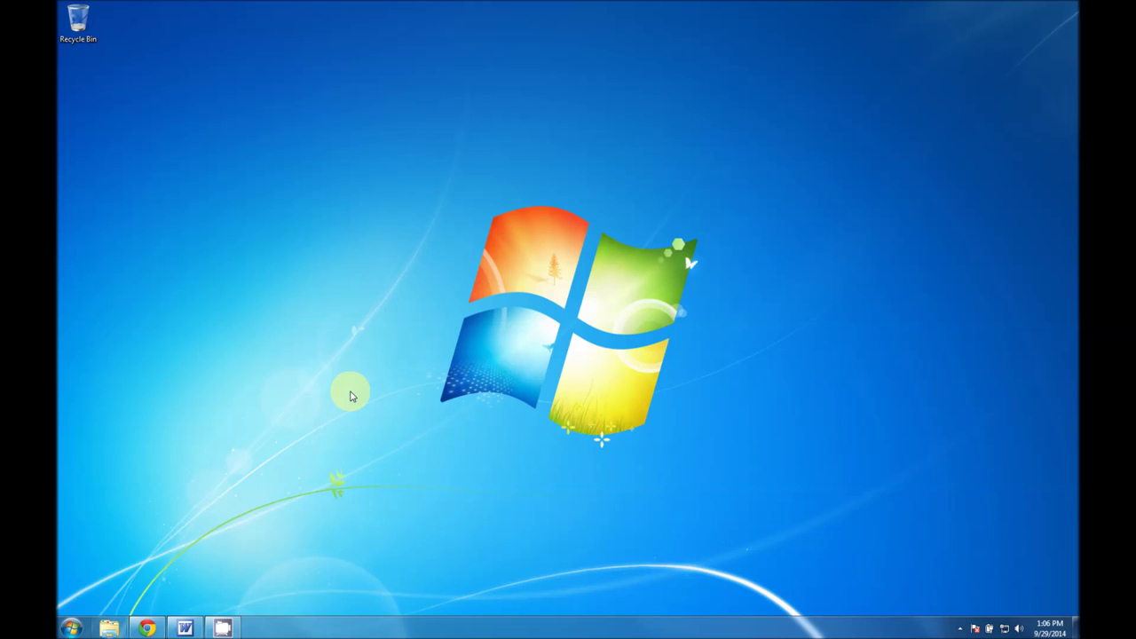
Open Chrome and load the IrfanView download page with its CNET, TechSpot and FossHub mirrors
click(148, 628)
click(205, 44)
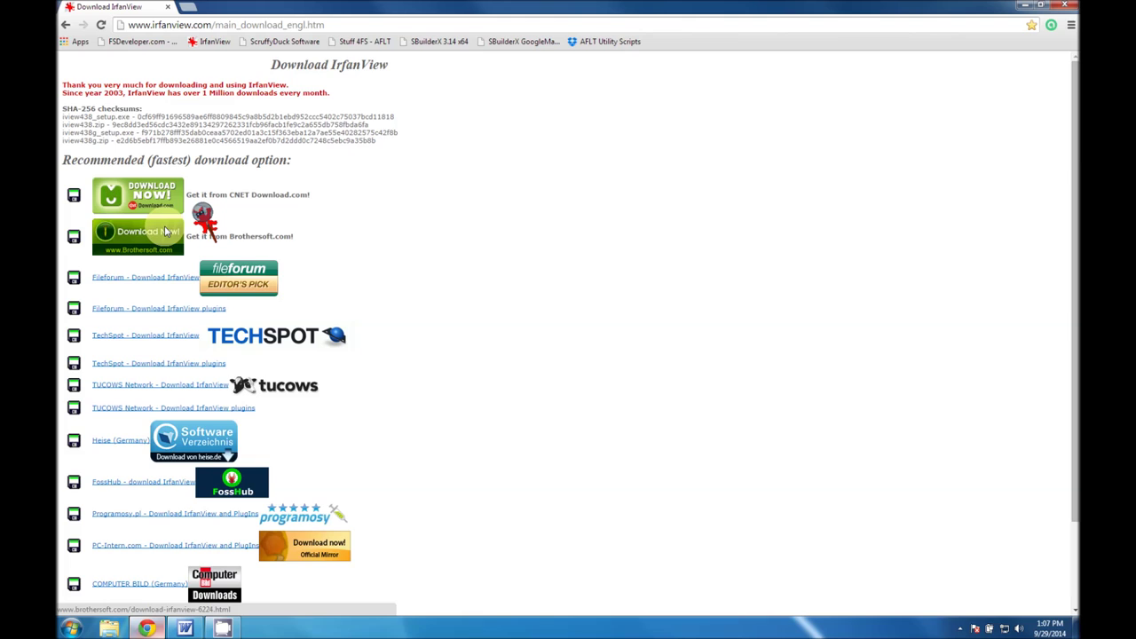
Open the ScruffyDuck downloads page, highlight the ADE 1.6x and Version 1.65 notes, then visit AFLT
click(271, 46)
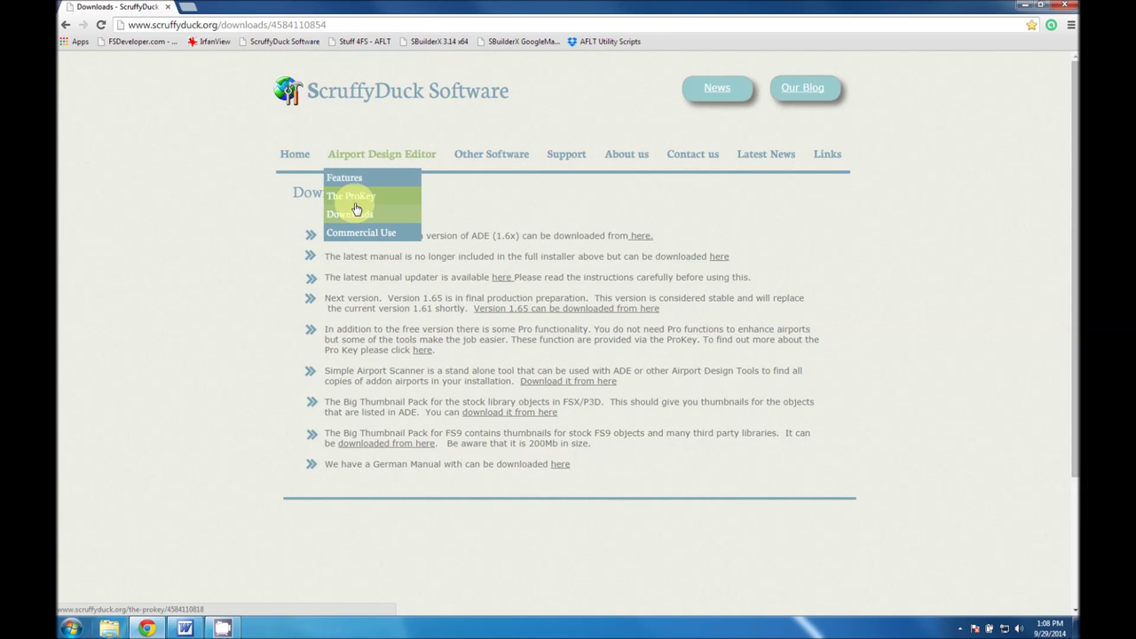
drag(334, 238, 661, 235)
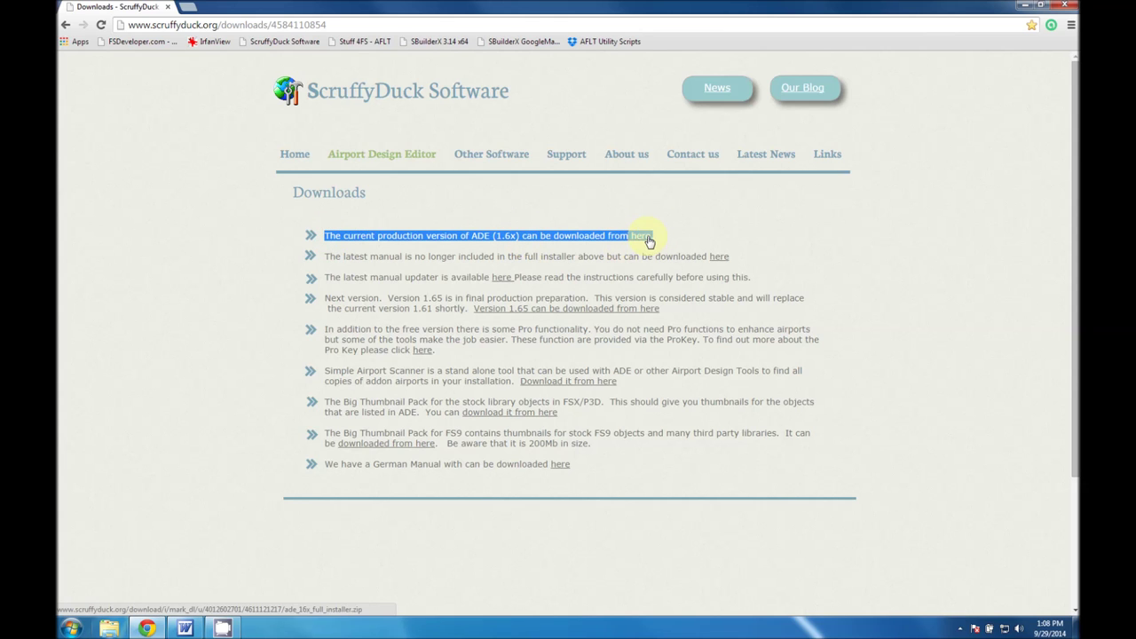
drag(328, 303, 703, 310)
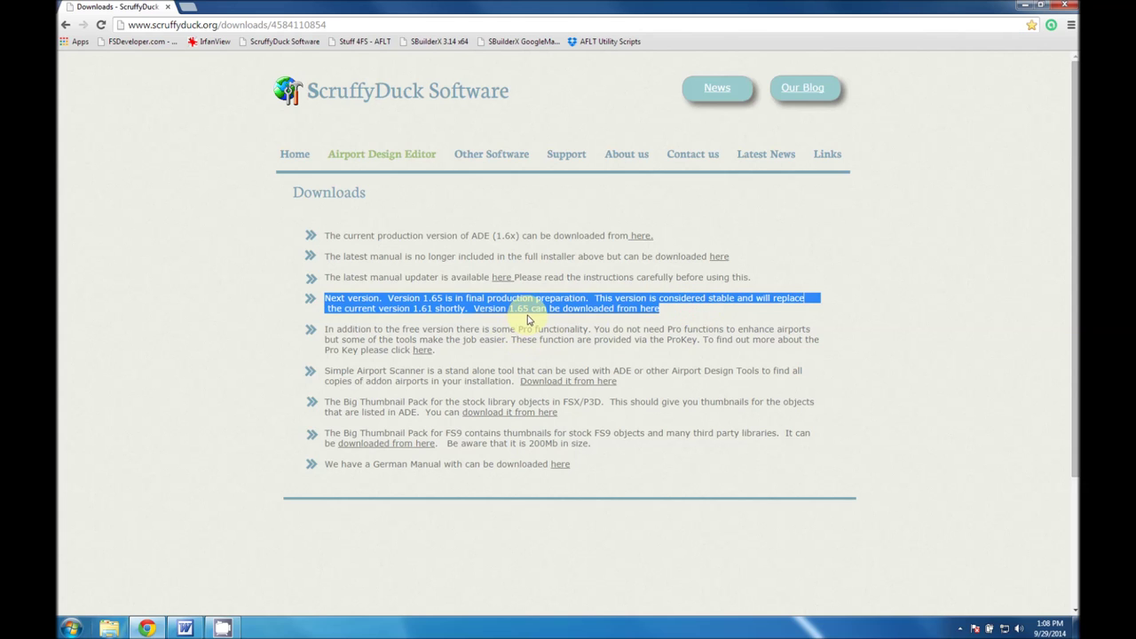
click(728, 305)
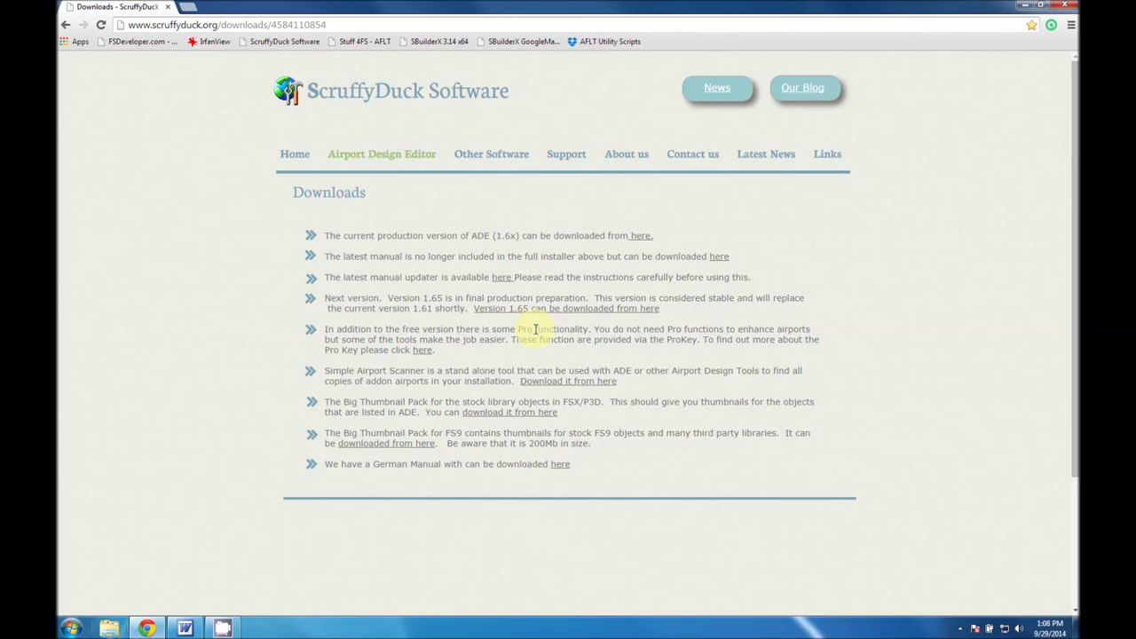
click(354, 42)
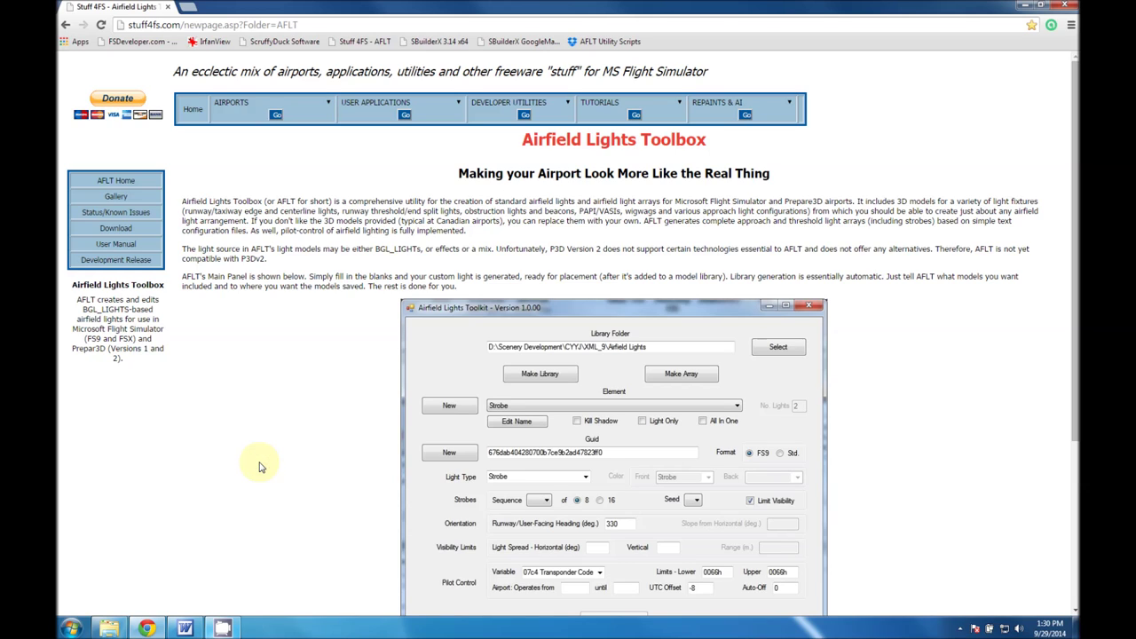
Show the Downloads folder in Windows Explorer from the taskbar
click(109, 628)
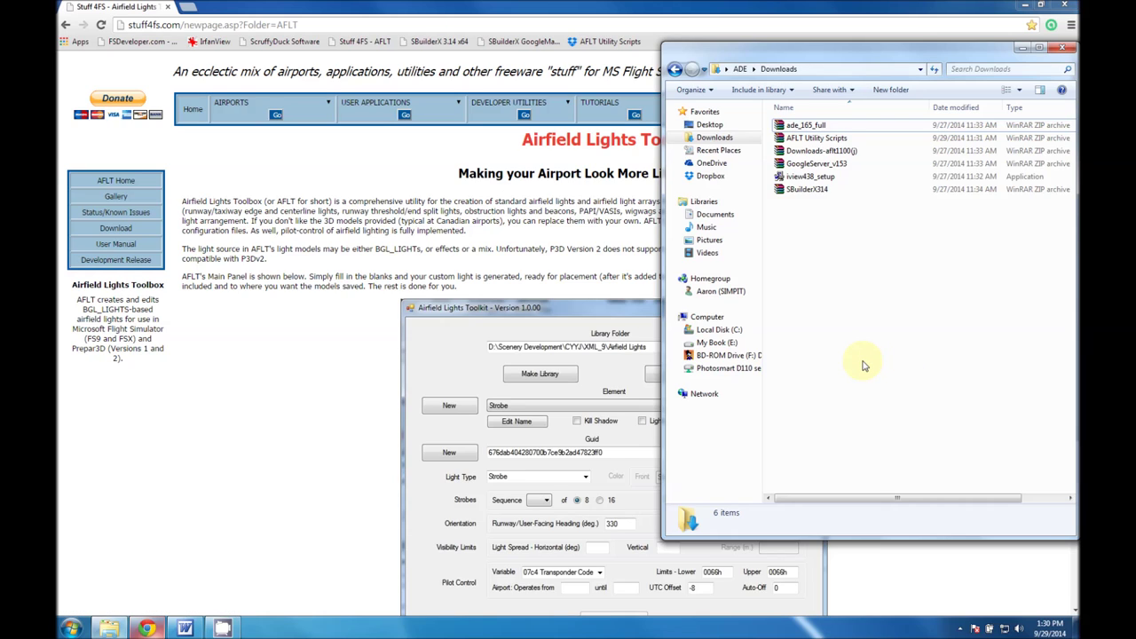
Create a new folder named 'Airport Tools' in Downloads
right_click(836, 277)
mouse_move(884, 458)
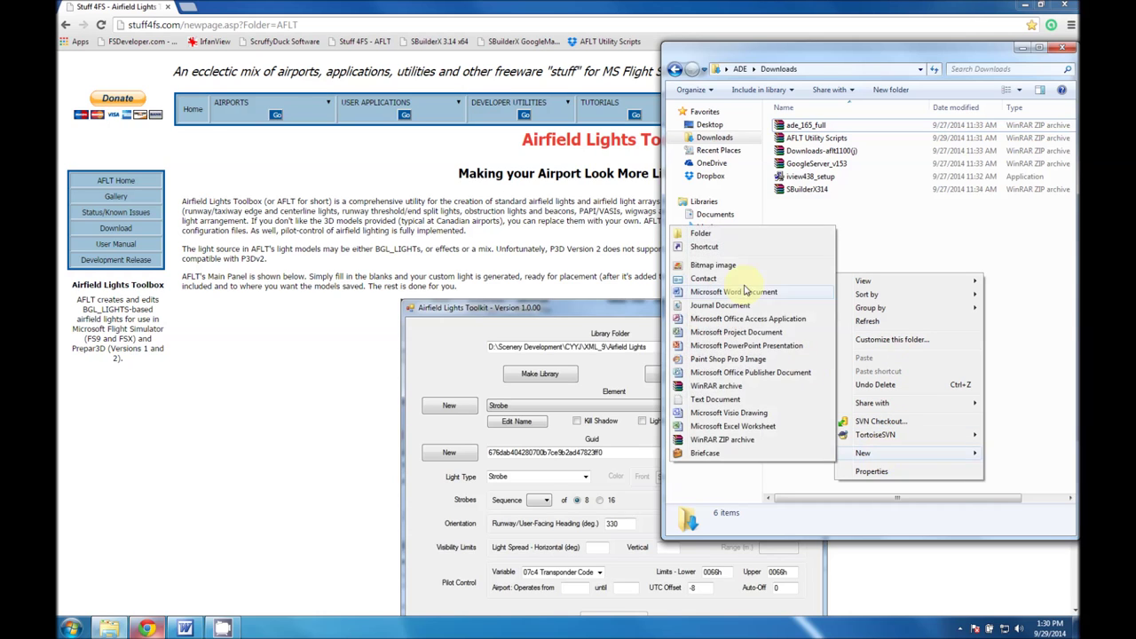
click(721, 232)
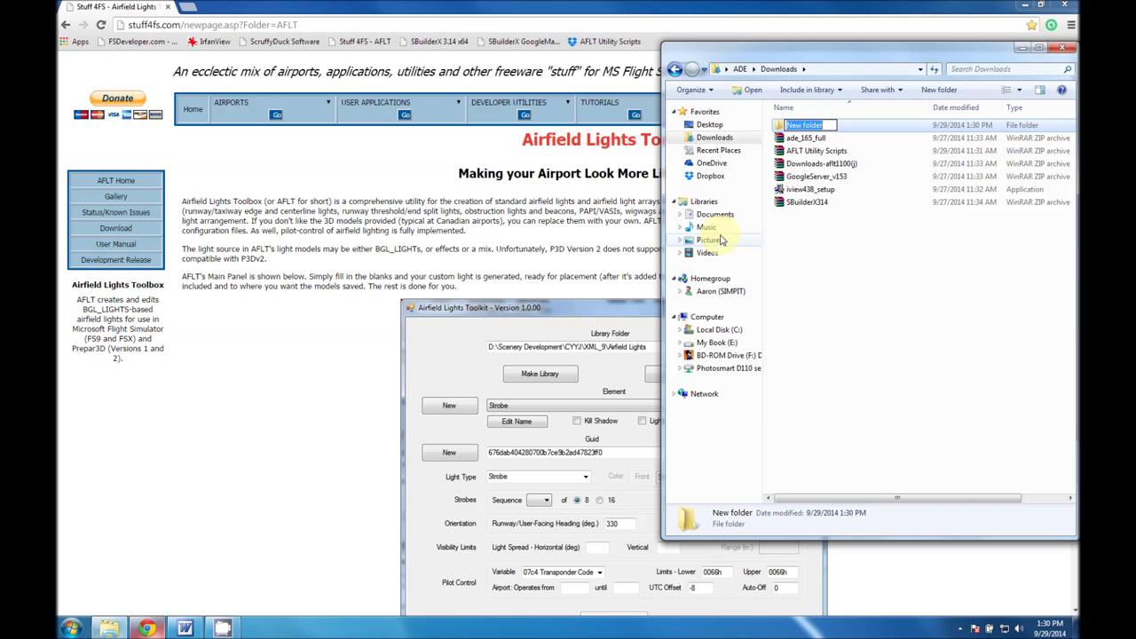
text(Airport Tools)
key(Return)
Move the six downloaded files into Airport Tools and open that folder
click(803, 139)
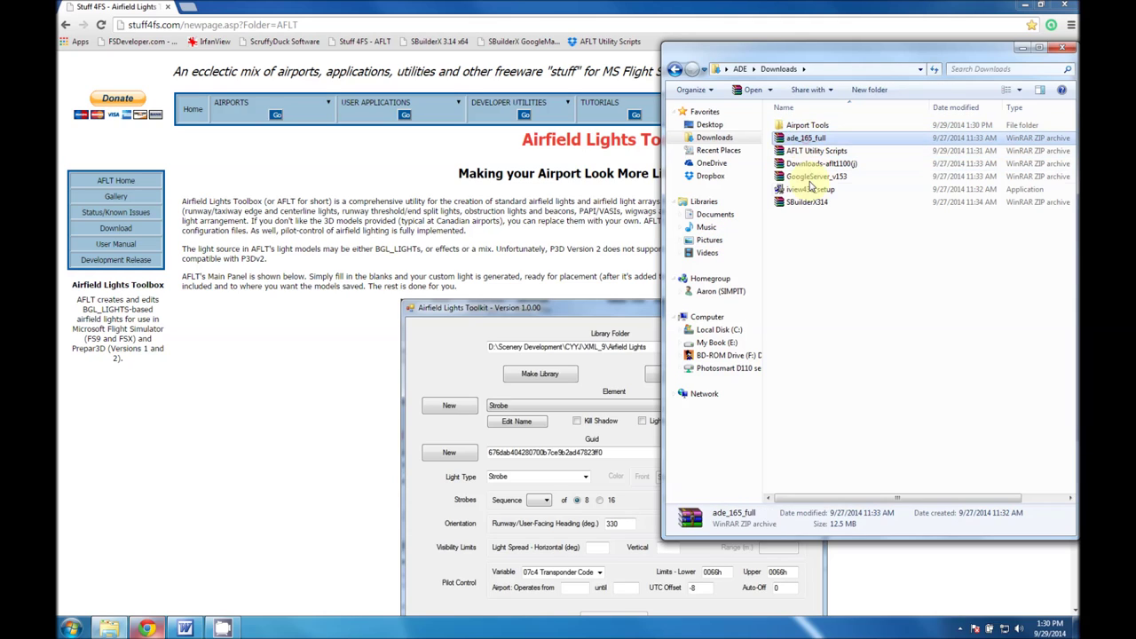
shift+click(806, 203)
drag(806, 202, 797, 129)
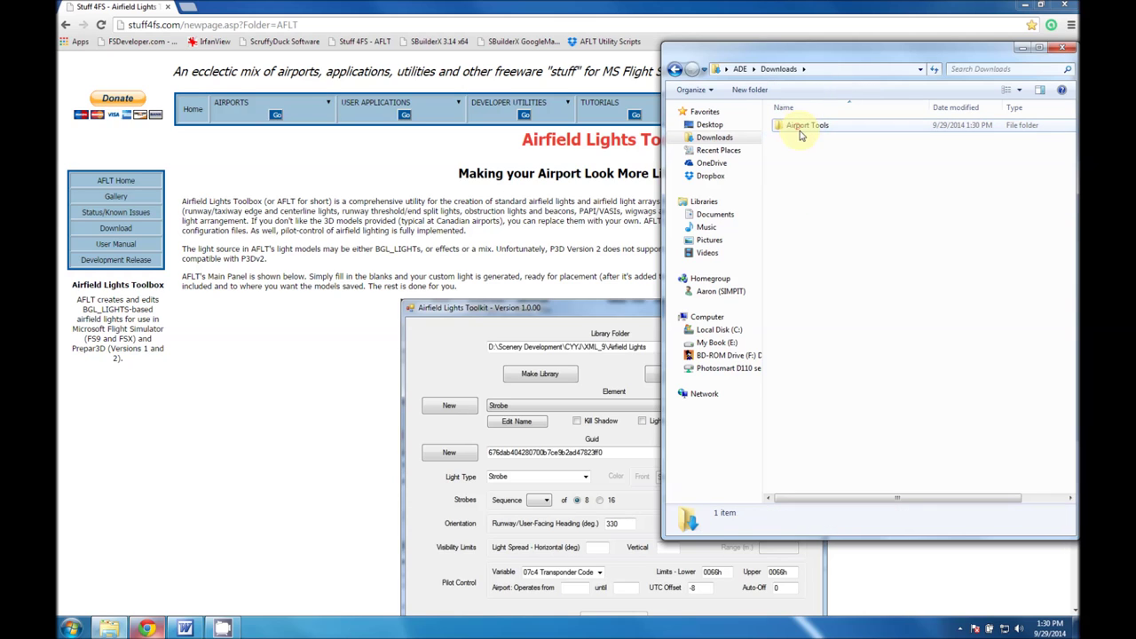
double_click(799, 126)
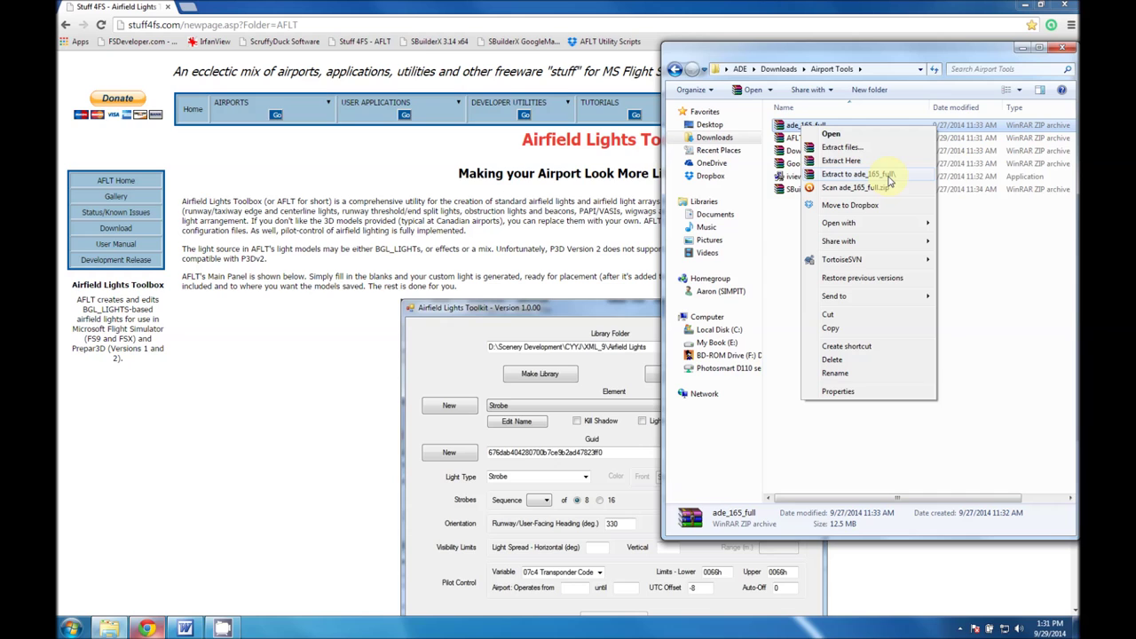
Extract ade_165_full, AFLT Utility Scripts, Downloads-aflt1100(j), GoogleServer_v153 and SBuilderX314 into same-named folders
click(889, 181)
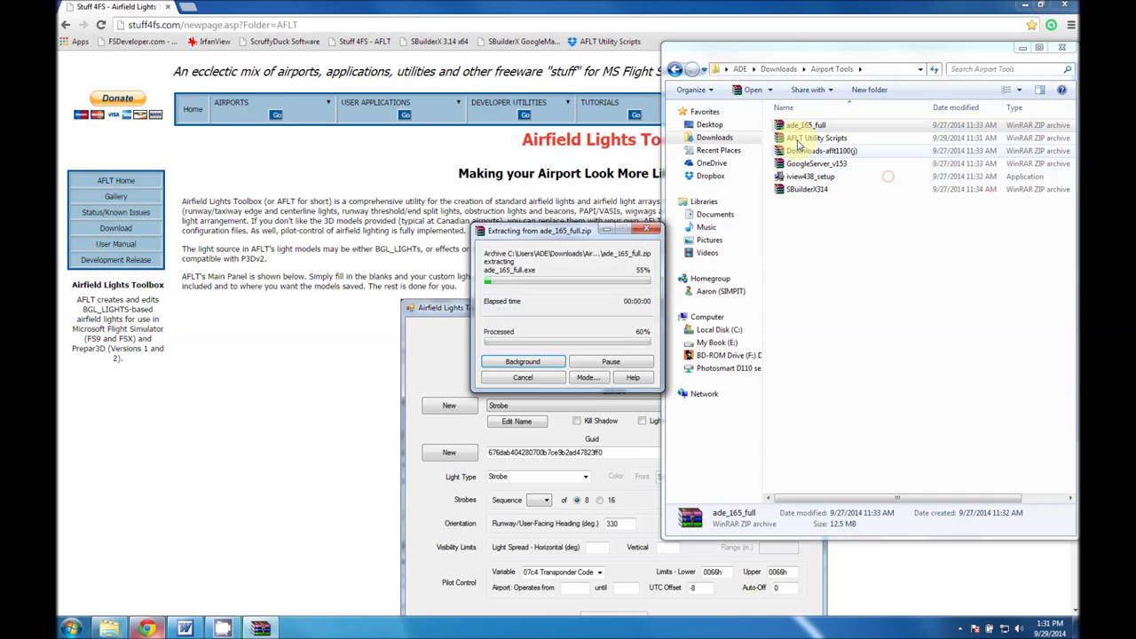
right_click(808, 147)
click(851, 187)
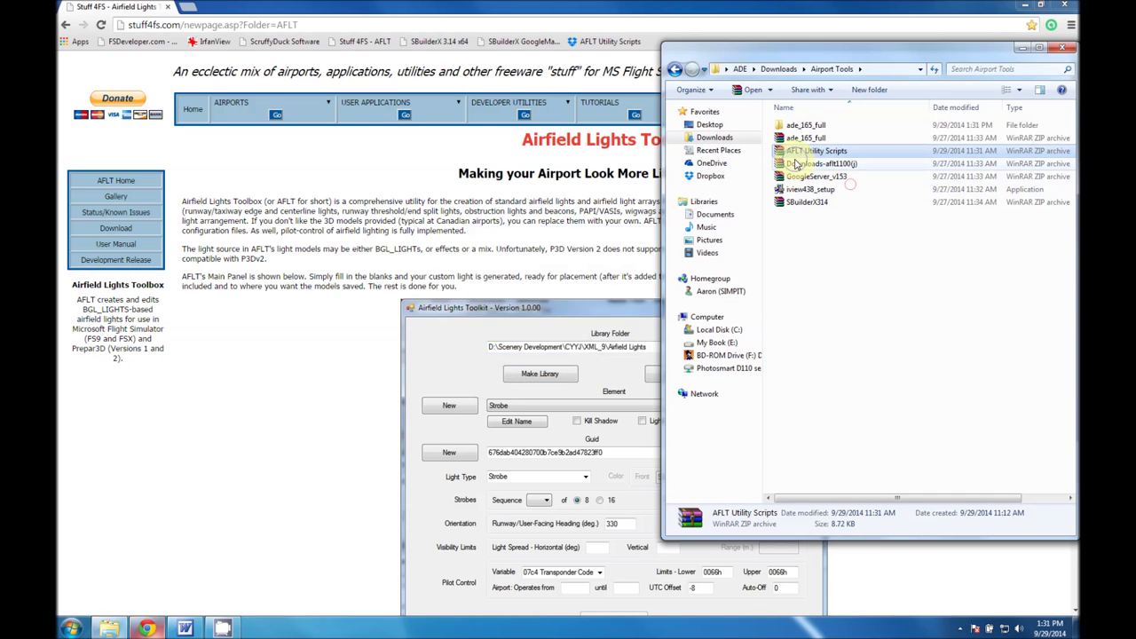
right_click(804, 176)
click(810, 202)
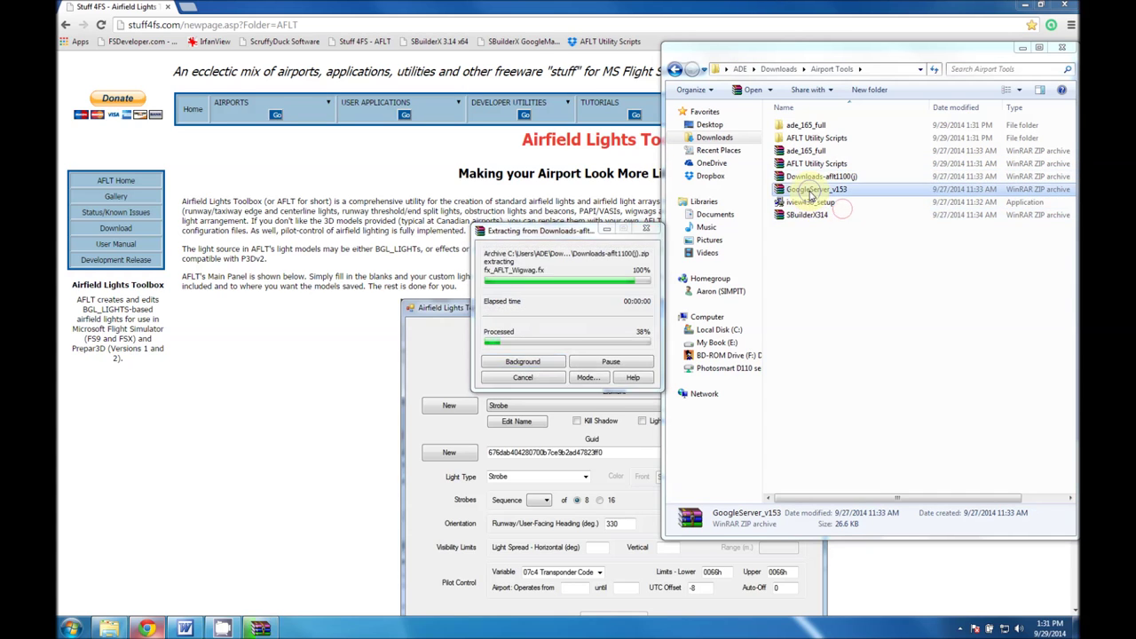
right_click(805, 190)
right_click(803, 229)
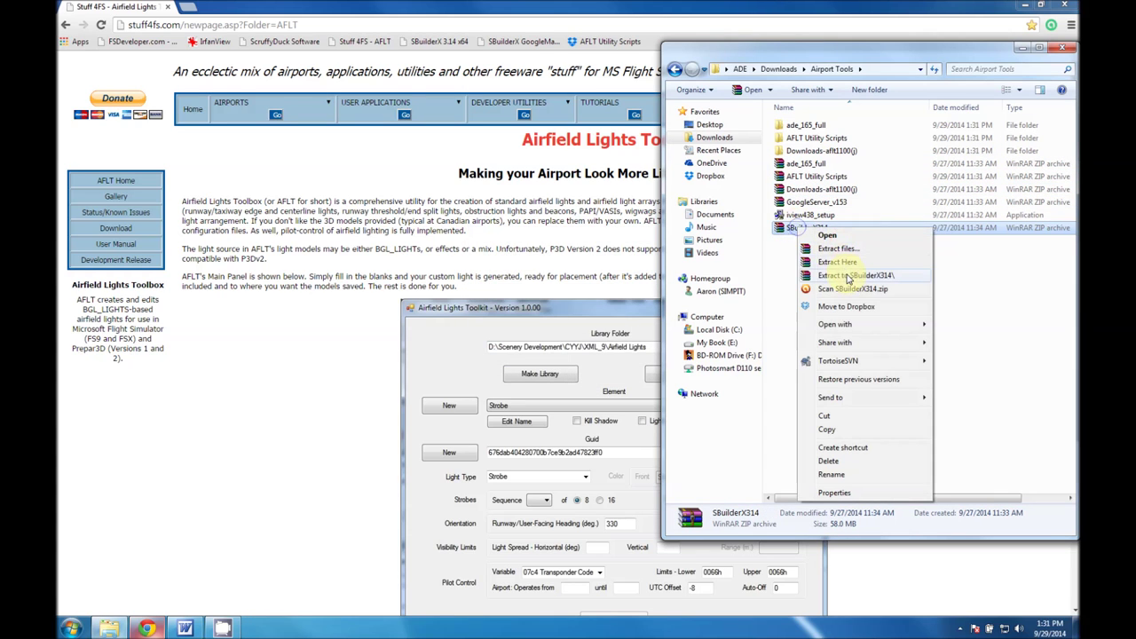
click(848, 276)
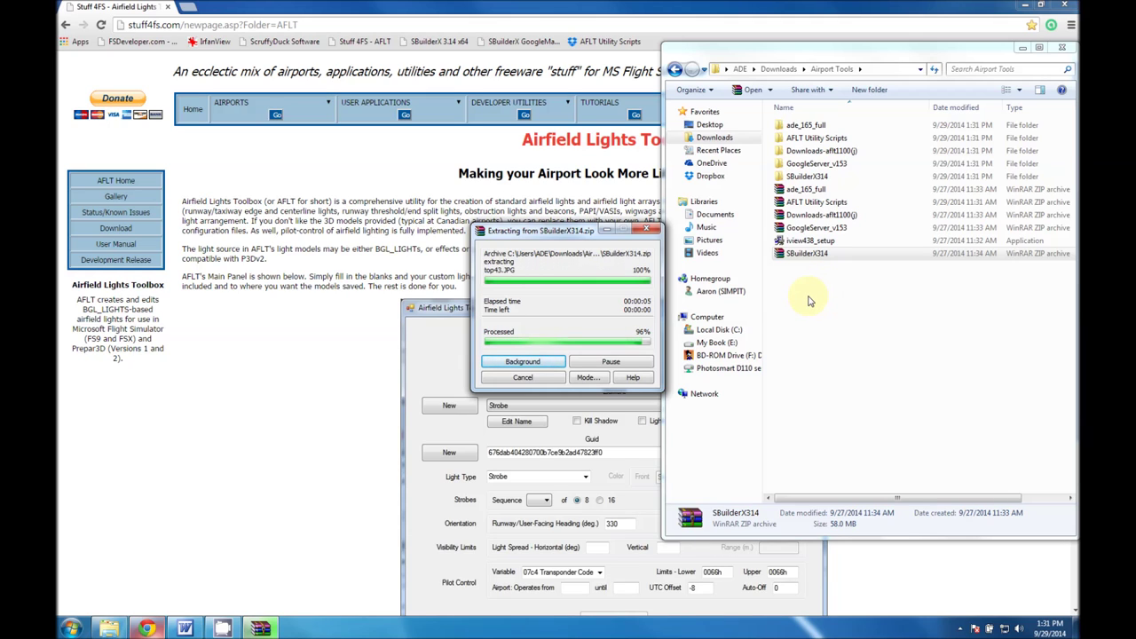
click(813, 333)
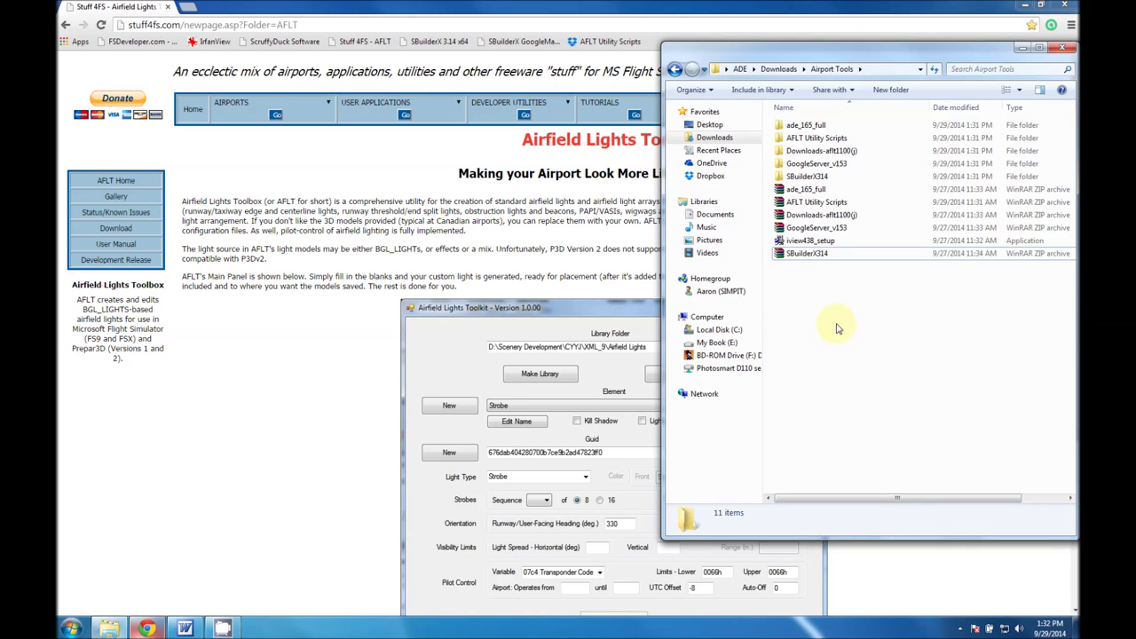
Copy GoogleServer.dll from inside the GoogleServer_v153 folder
double_click(809, 163)
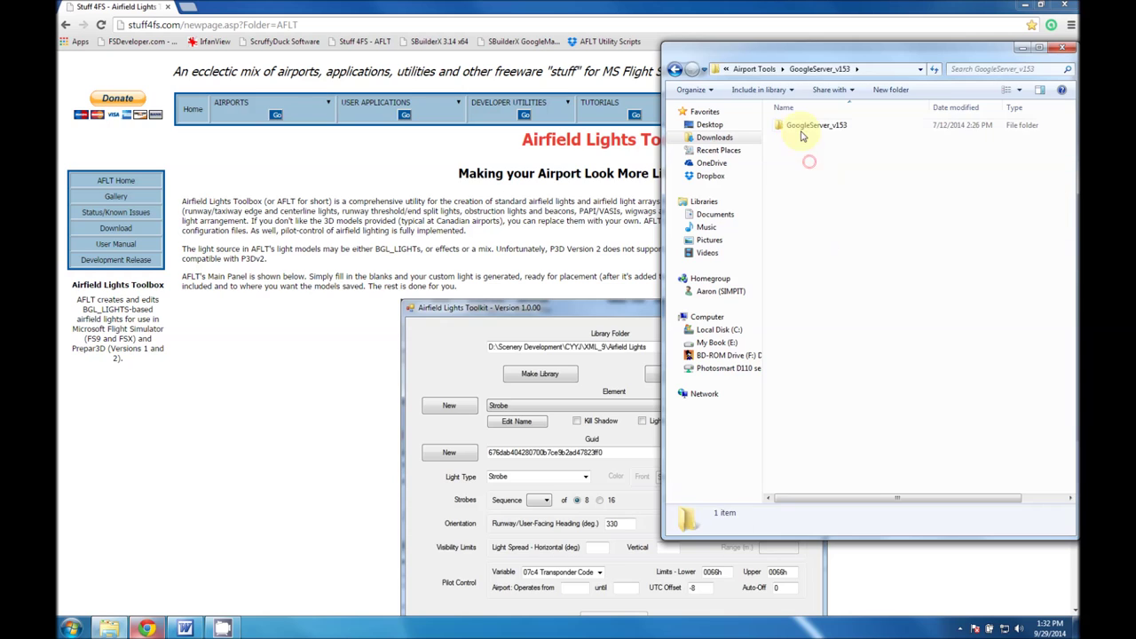
double_click(802, 133)
right_click(804, 138)
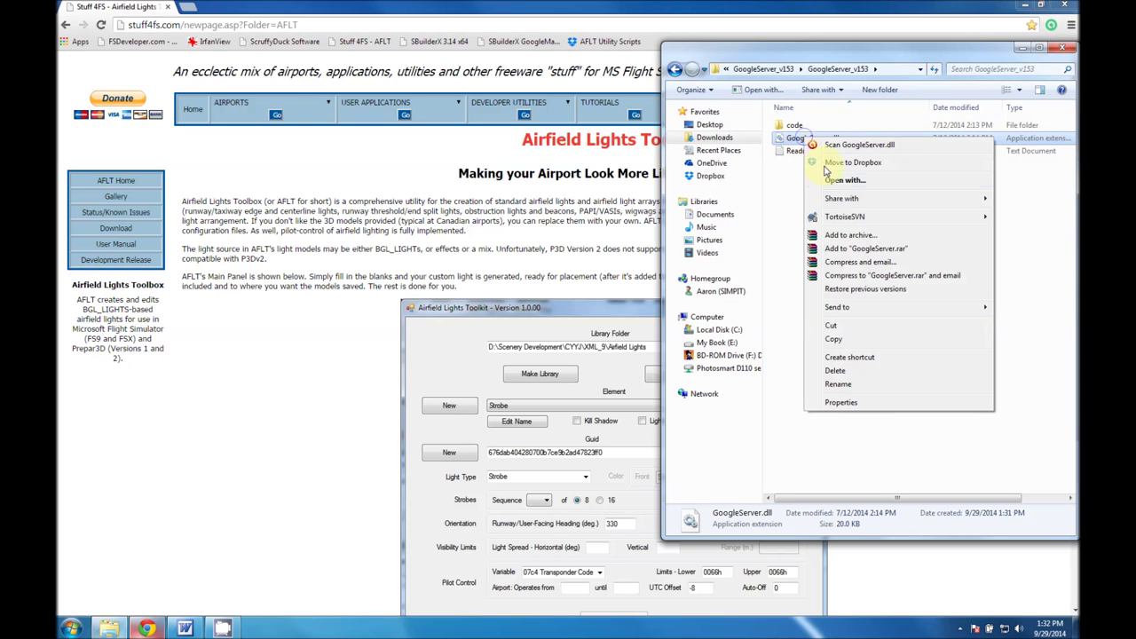
click(834, 339)
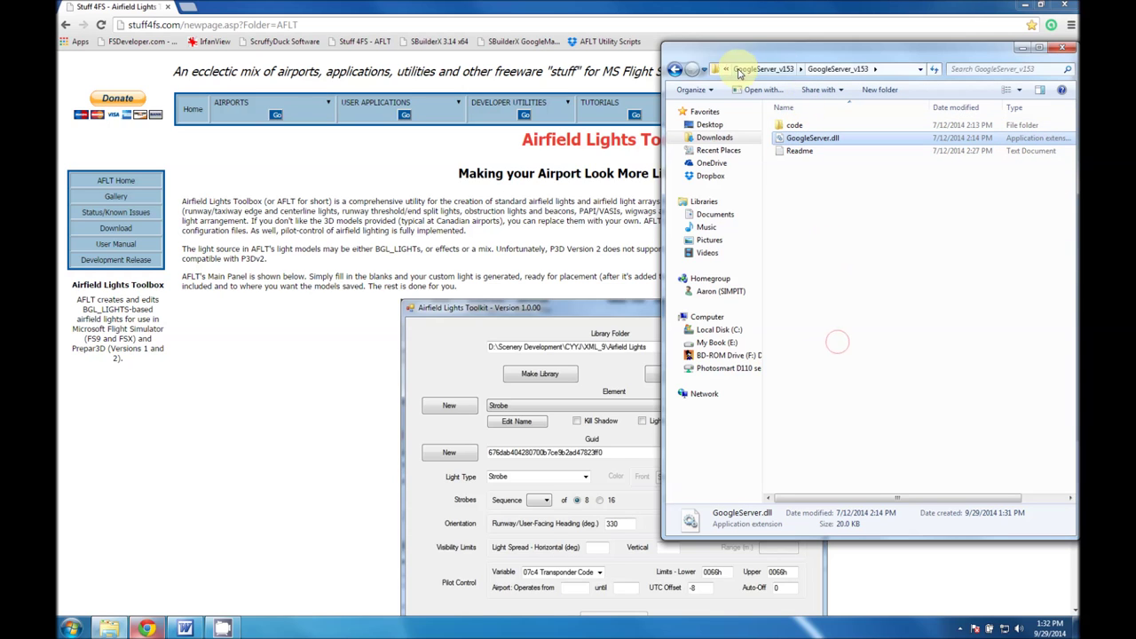
click(745, 69)
click(751, 71)
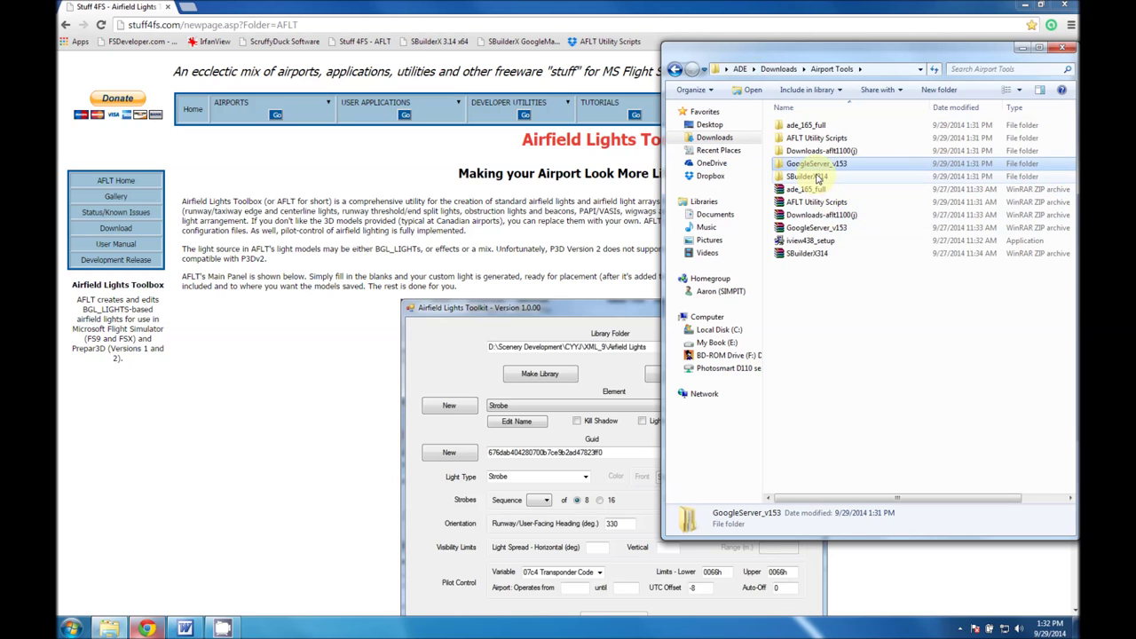
Paste GoogleServer.dll into SBuilderX314\Tiles, replacing the older copy
double_click(819, 178)
double_click(813, 125)
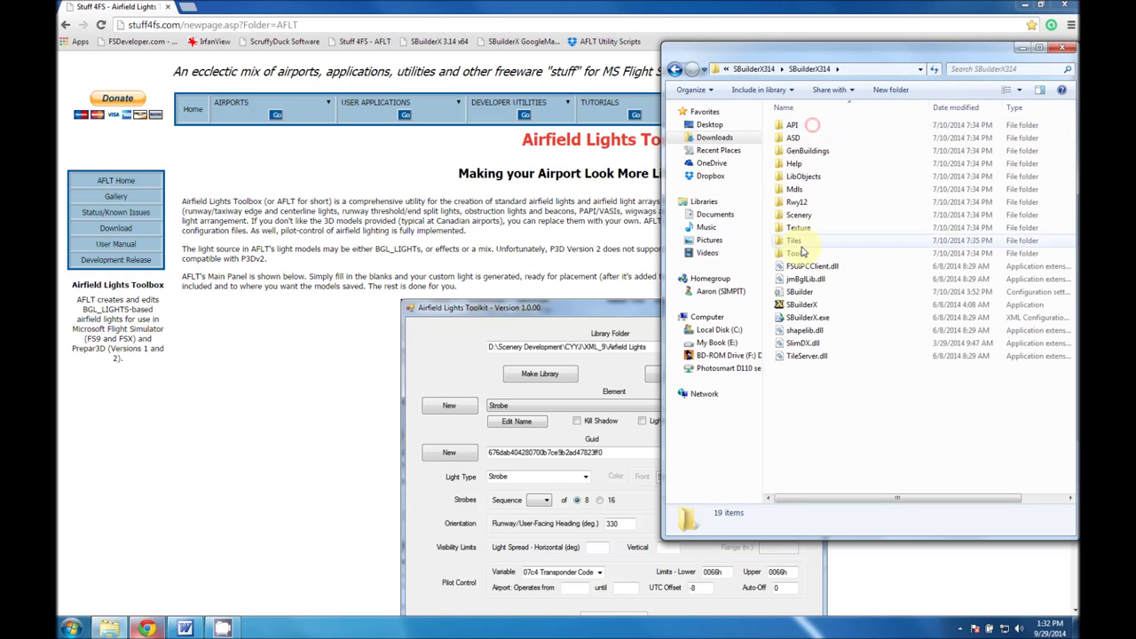
double_click(794, 241)
right_click(808, 313)
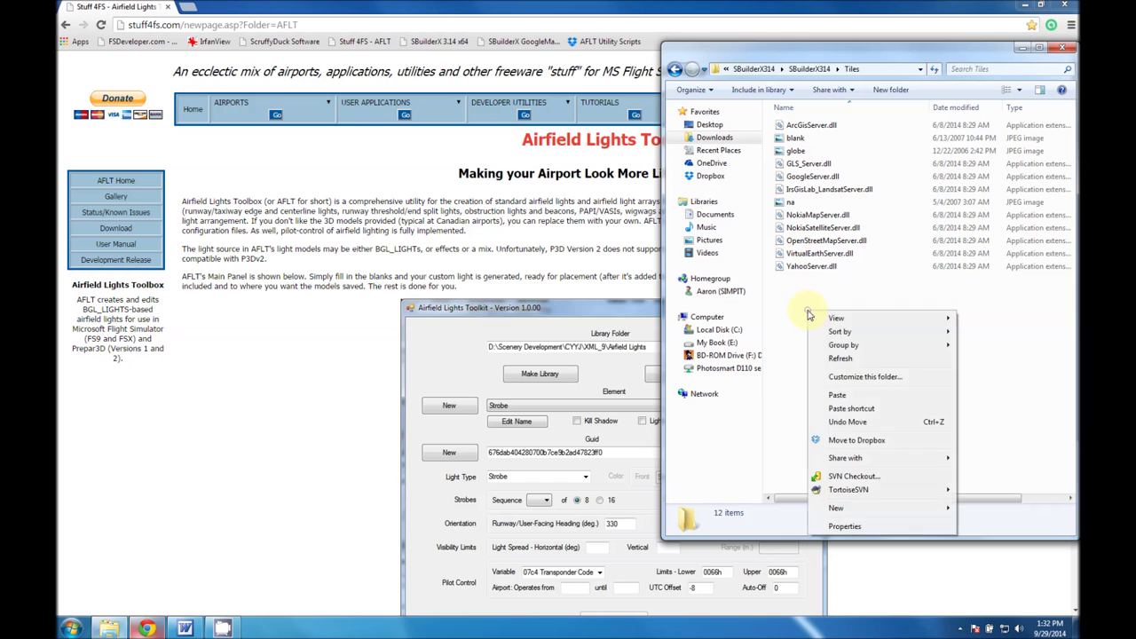
click(838, 394)
click(586, 245)
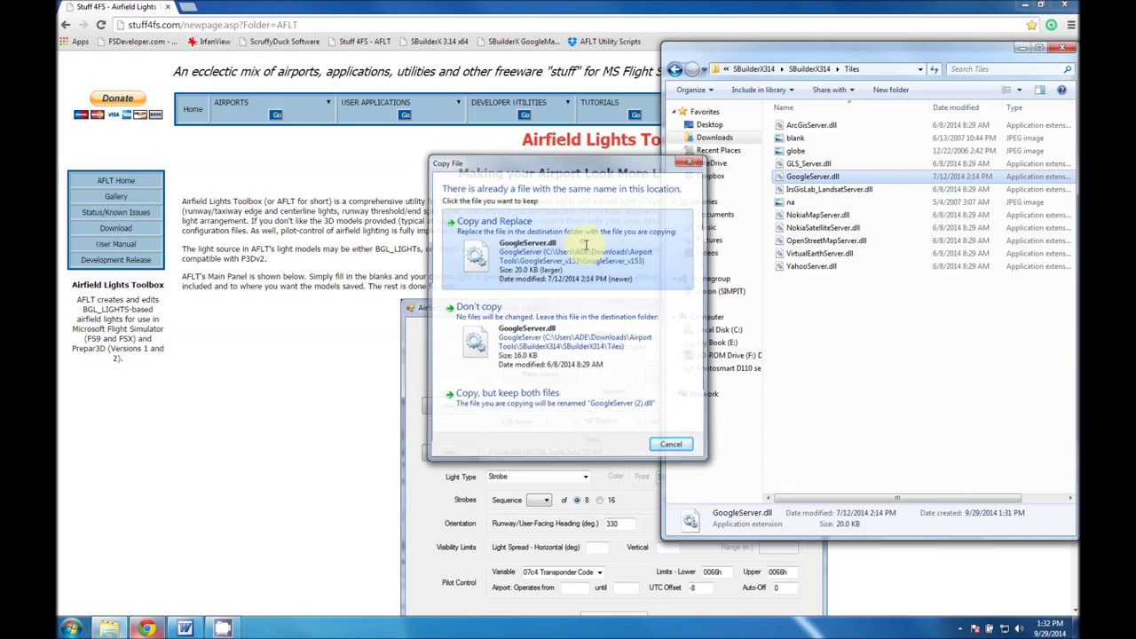
Delete the GoogleServer_v153 folder from Airport Tools
click(755, 69)
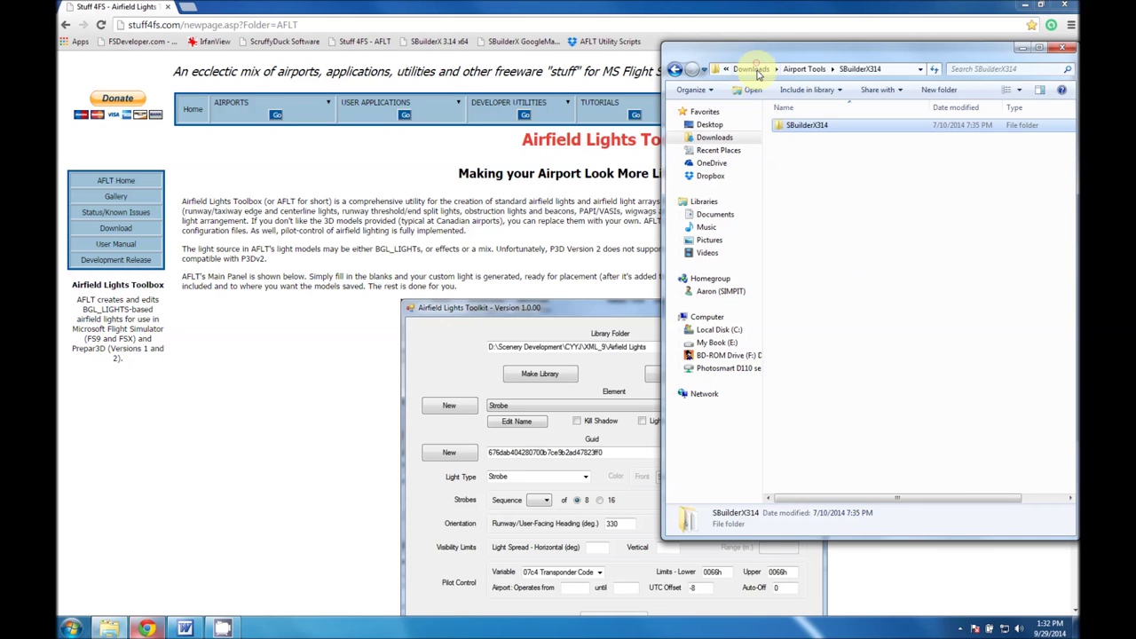
click(802, 71)
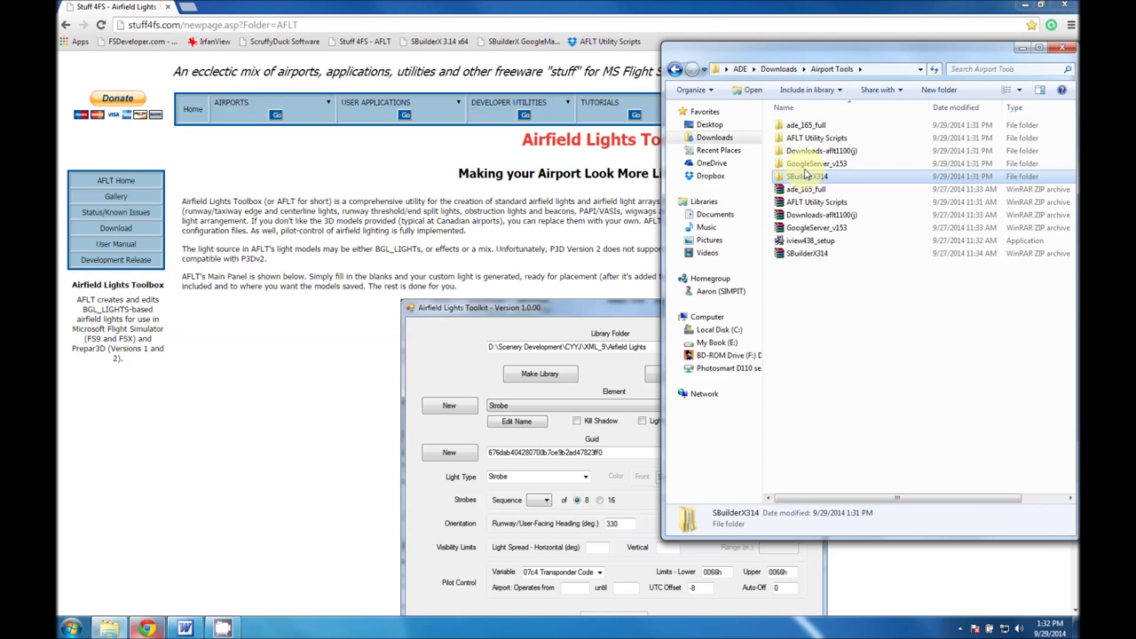
right_click(805, 164)
click(839, 513)
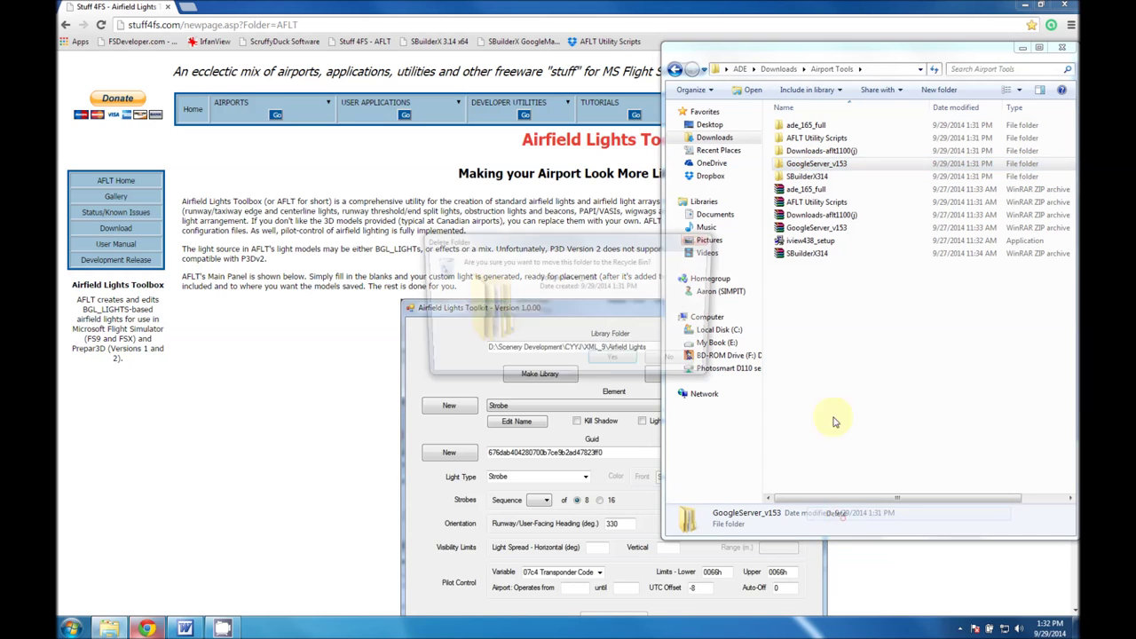
click(628, 365)
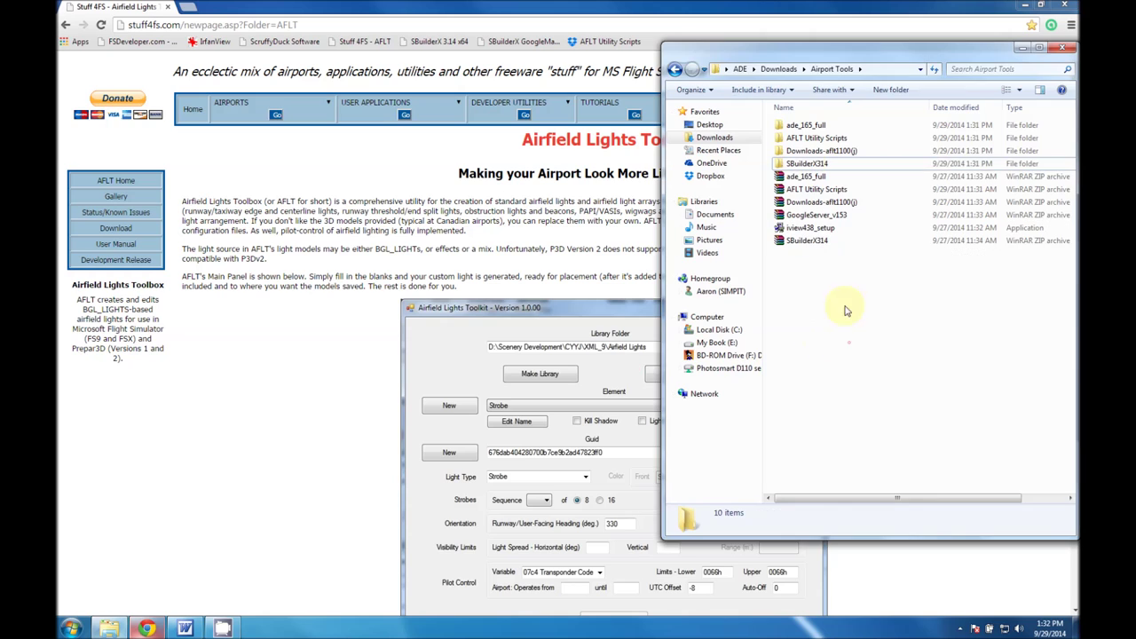
Rename the Downloads-aflt1100(j) folder to AFLT
right_click(813, 151)
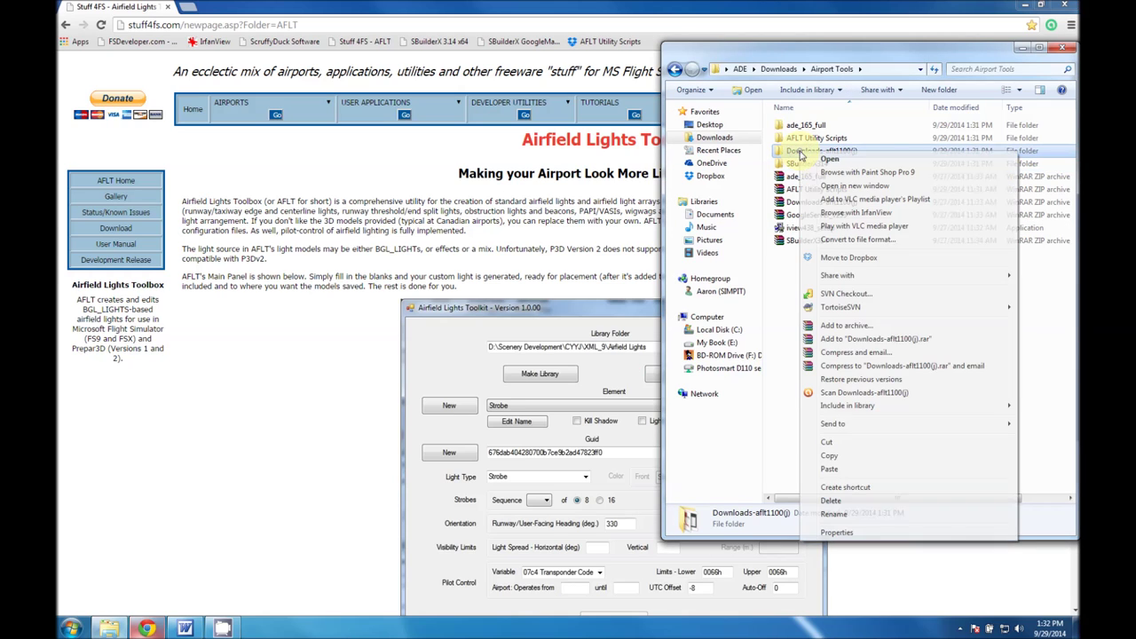
click(839, 514)
text(AFLT)
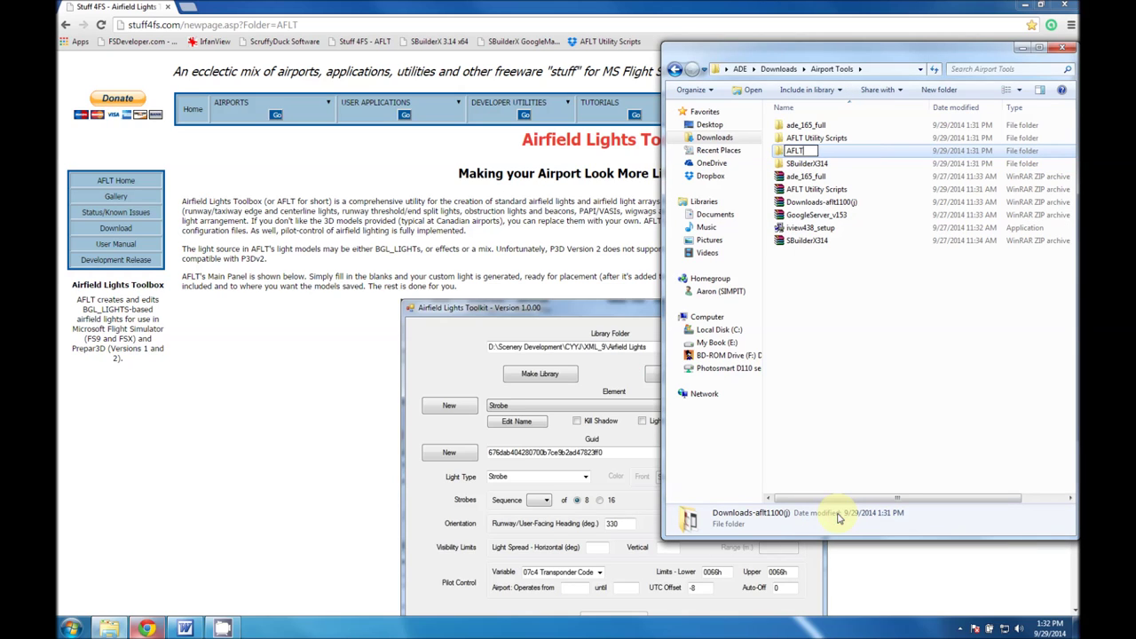
key(Return)
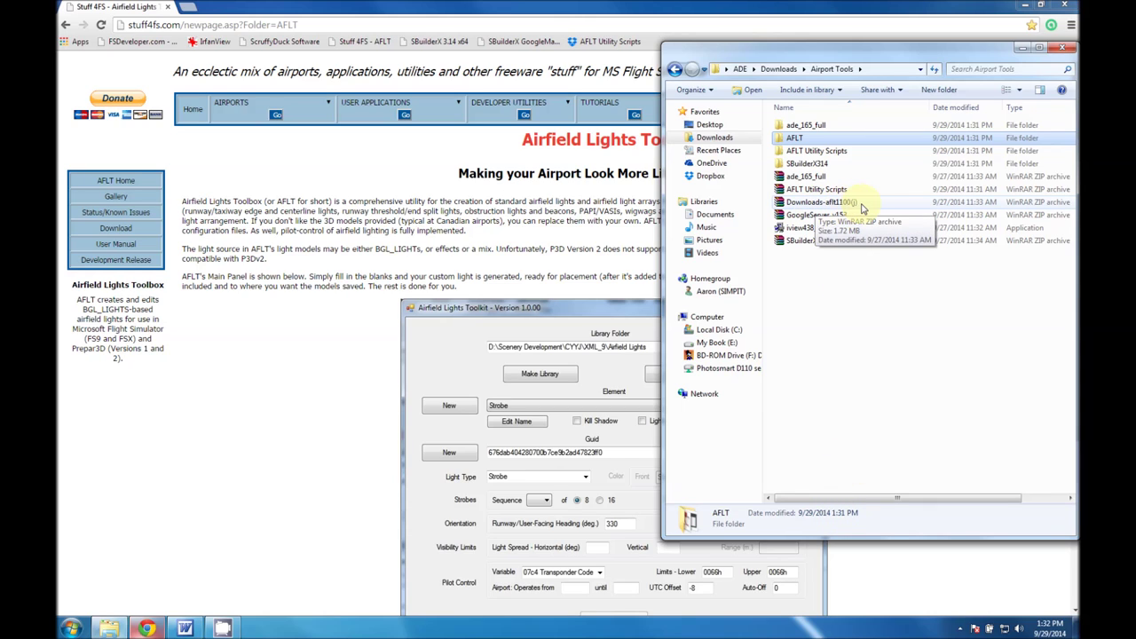
Launch the iview438_setup installer and allow it to run
click(860, 321)
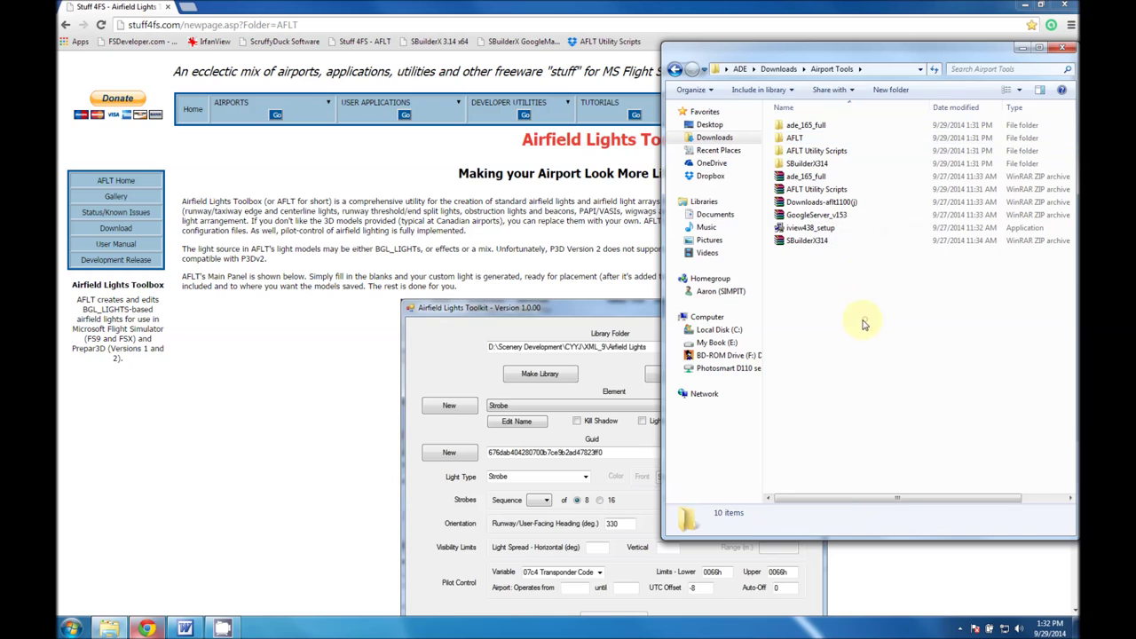
double_click(805, 228)
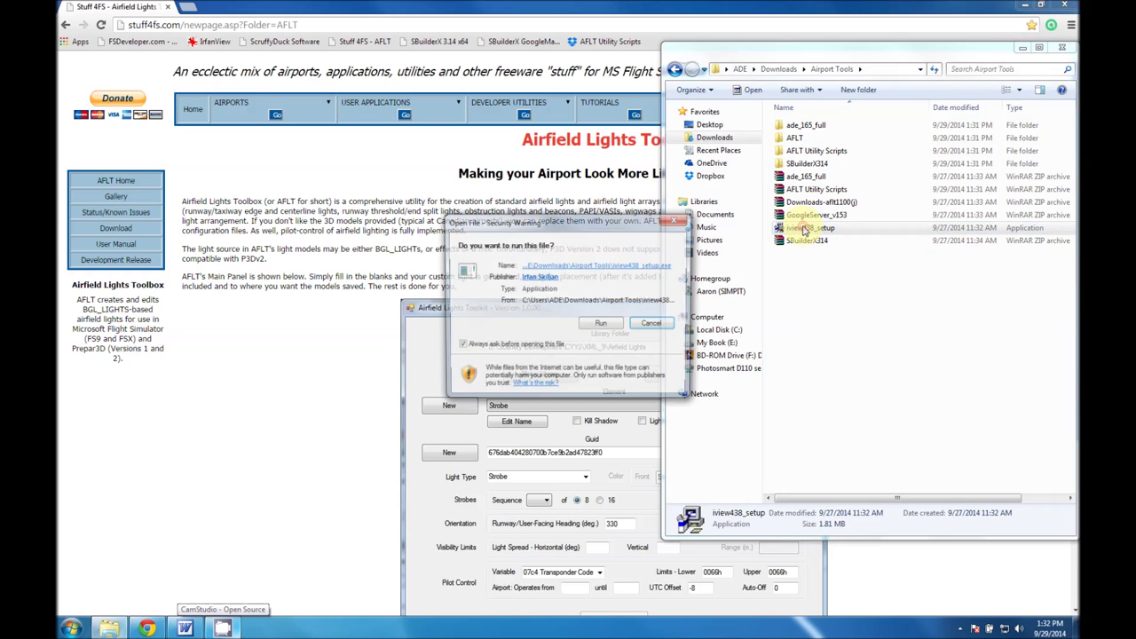
click(602, 326)
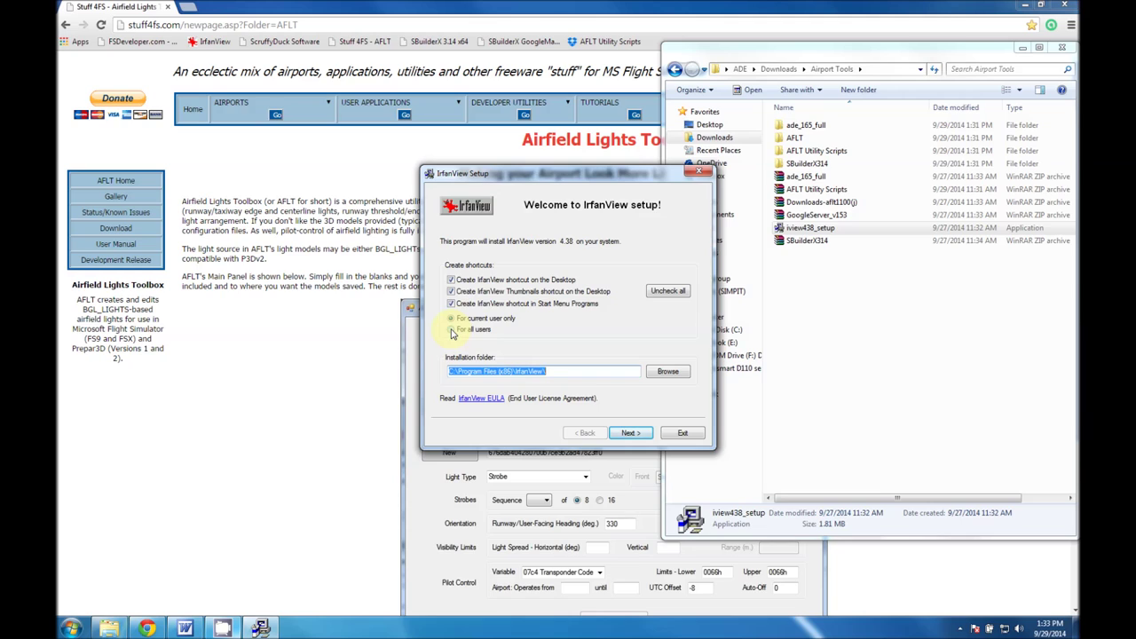
Choose the 'For all users' install and select the path C:\Program Files (x86)\IrfanView\
click(451, 329)
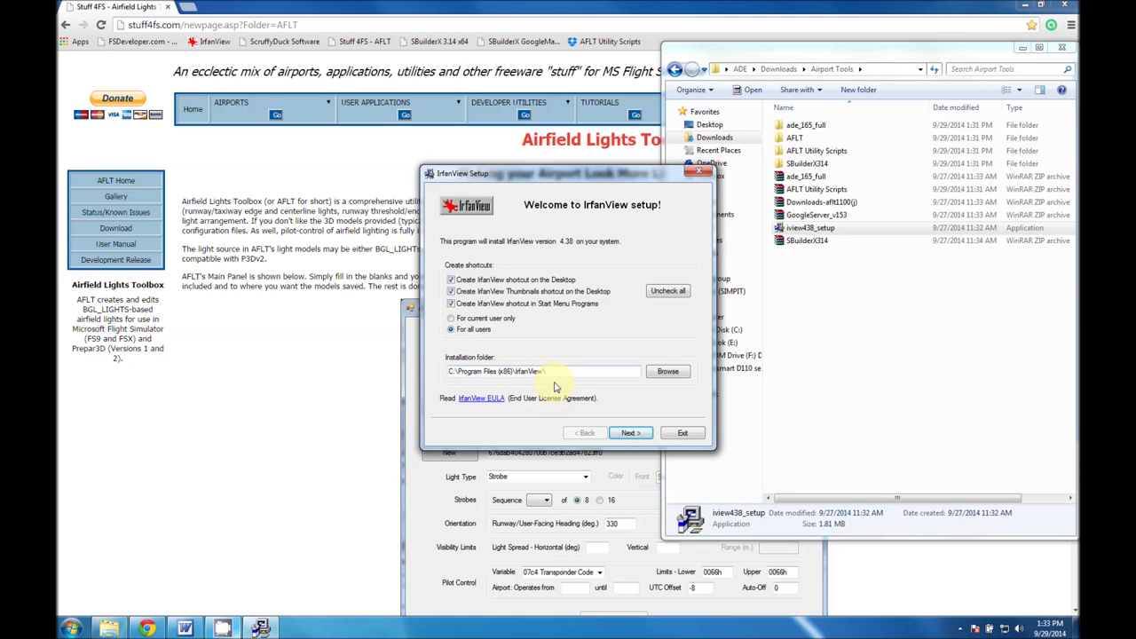
double_click(557, 372)
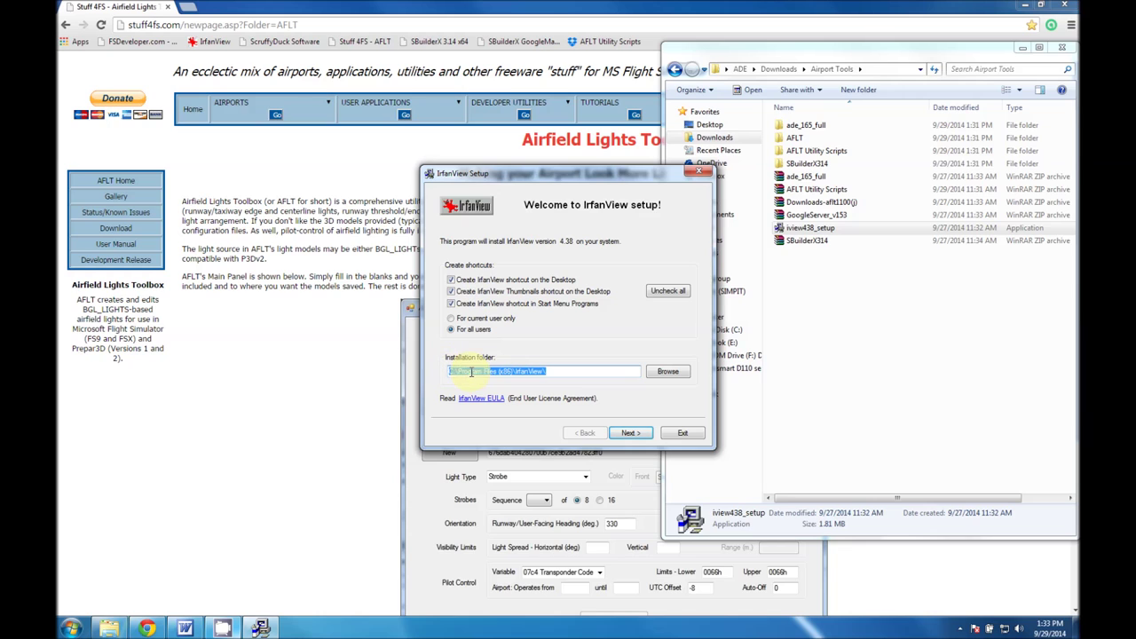
Copy the IrfanView install path and open the _ImageConvert script in Notepad
right_click(501, 373)
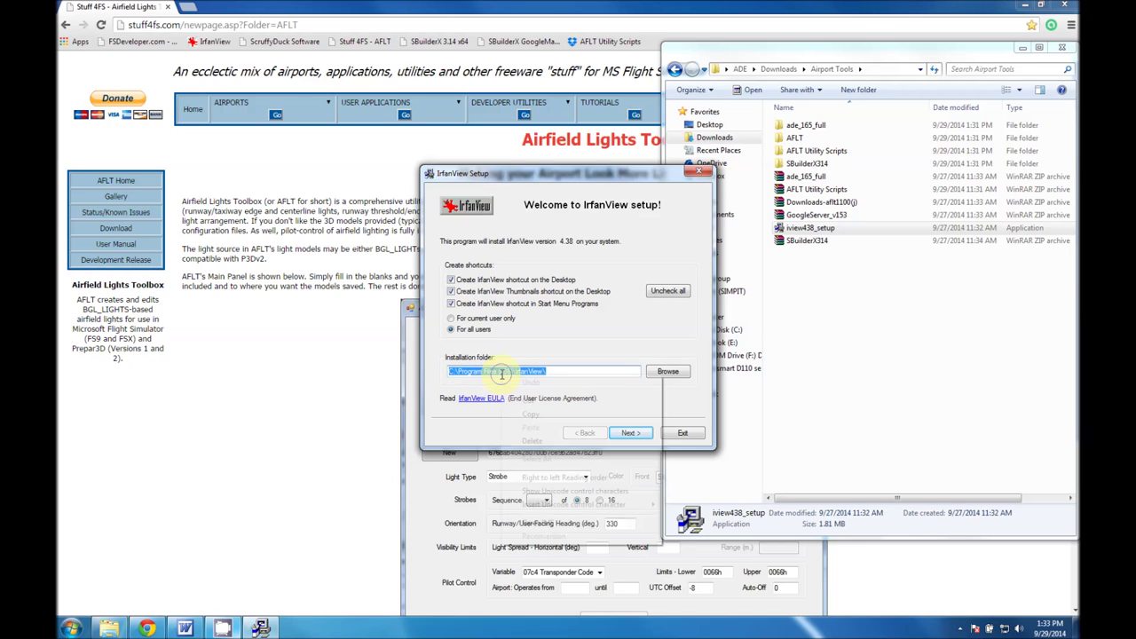
click(524, 419)
double_click(813, 151)
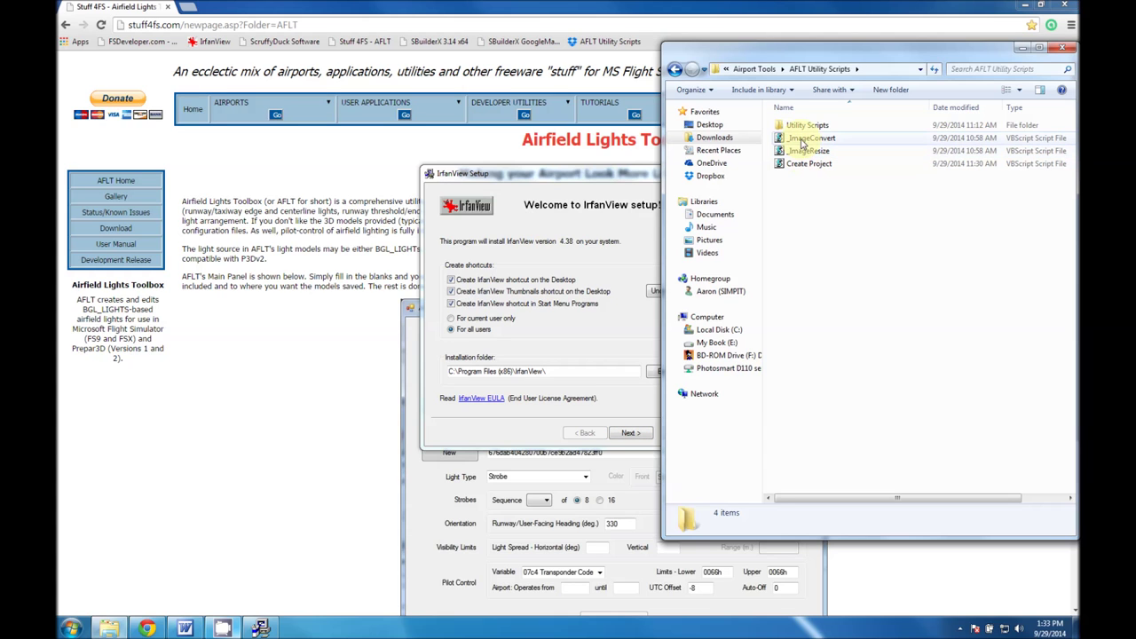
click(803, 140)
right_click(802, 140)
click(840, 166)
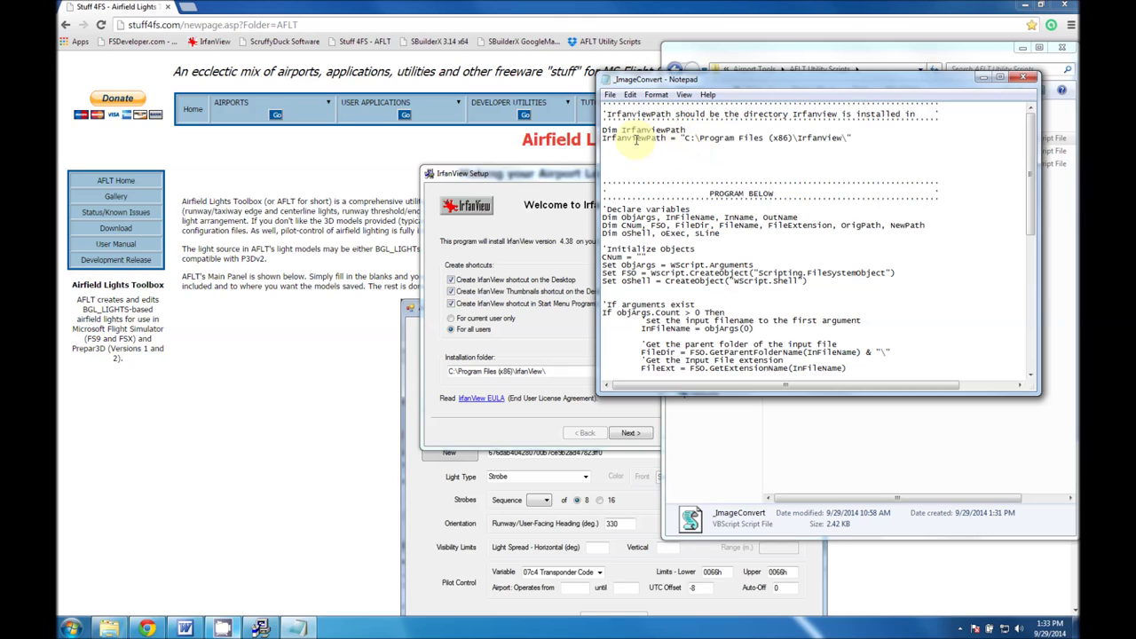
Replace _ImageConvert's IrfanviewPath value with C:\Program Files (x86)\IrfanView\ and save it
drag(687, 140, 849, 137)
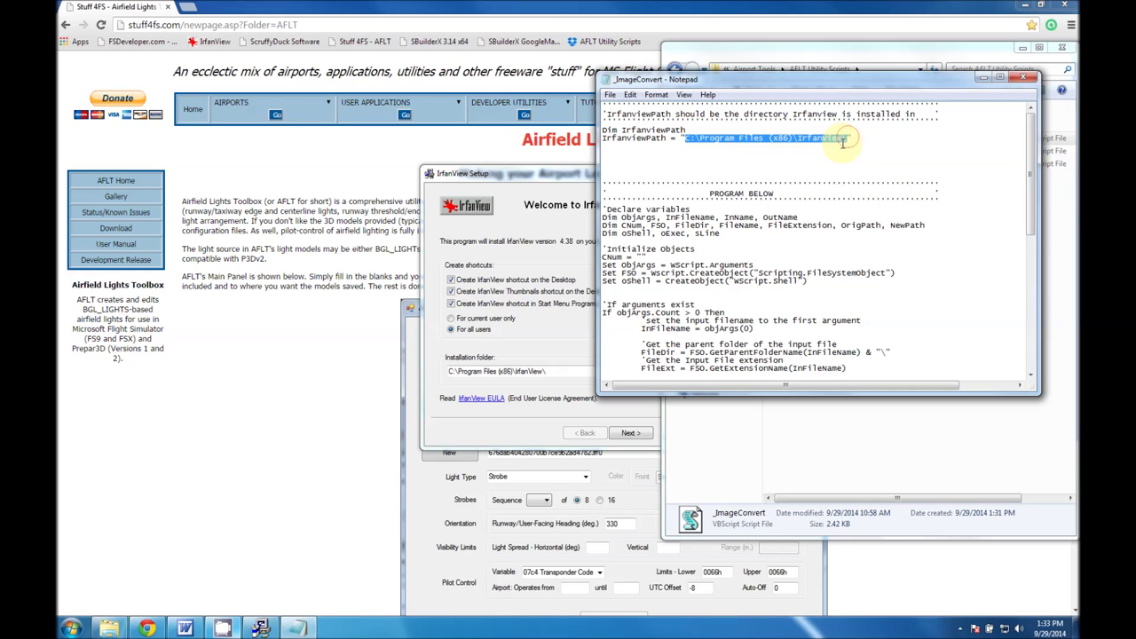
key(Delete)
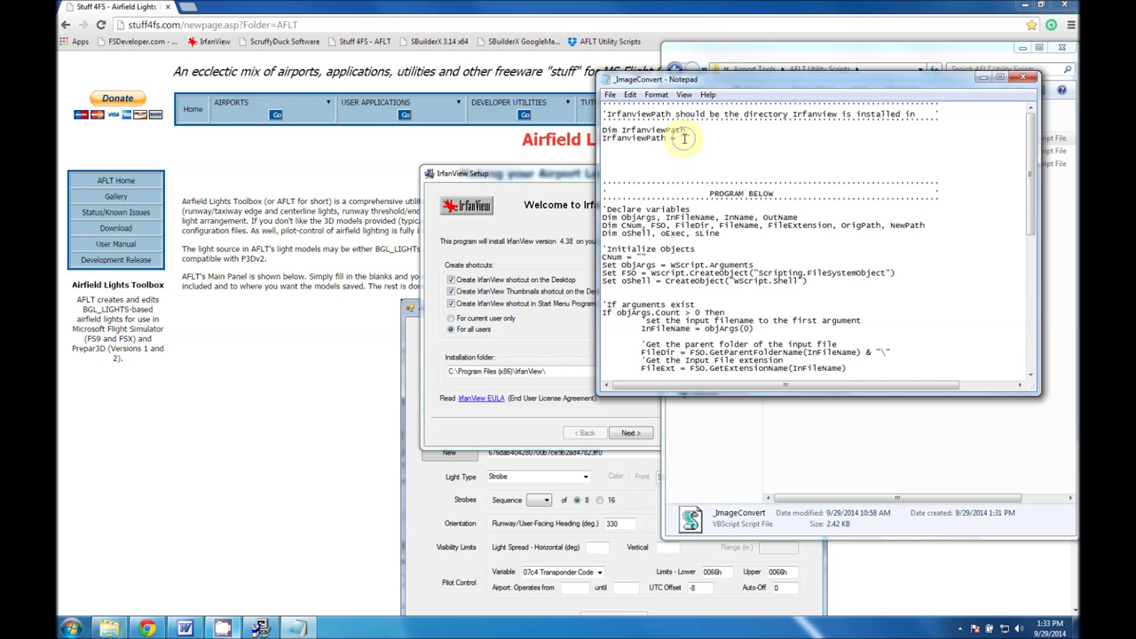
right_click(684, 138)
click(714, 181)
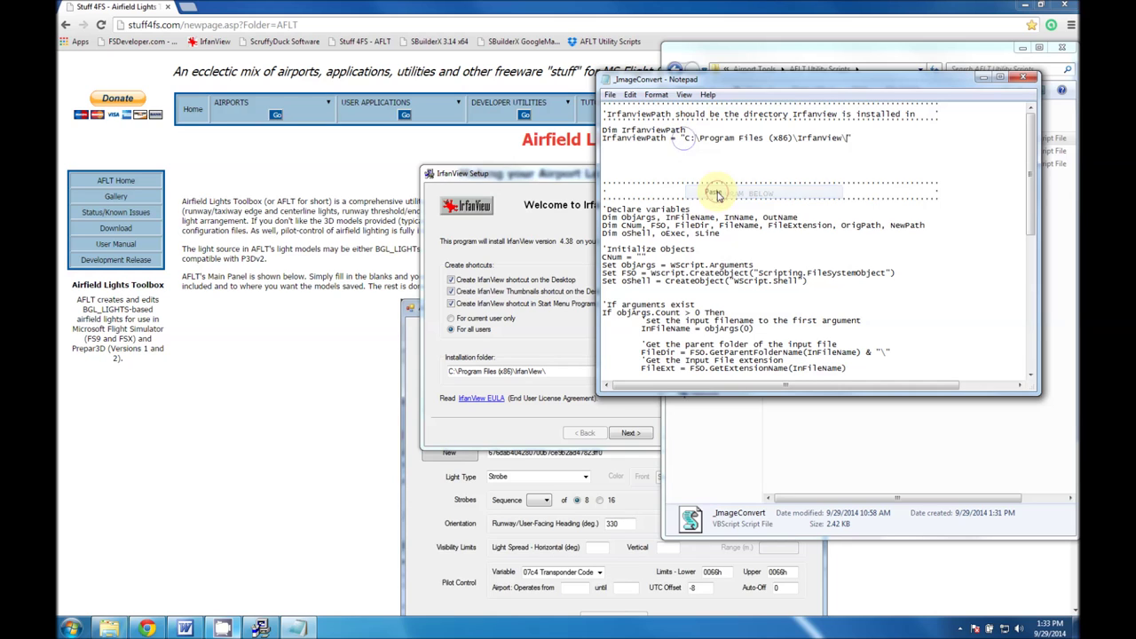
click(610, 94)
click(632, 135)
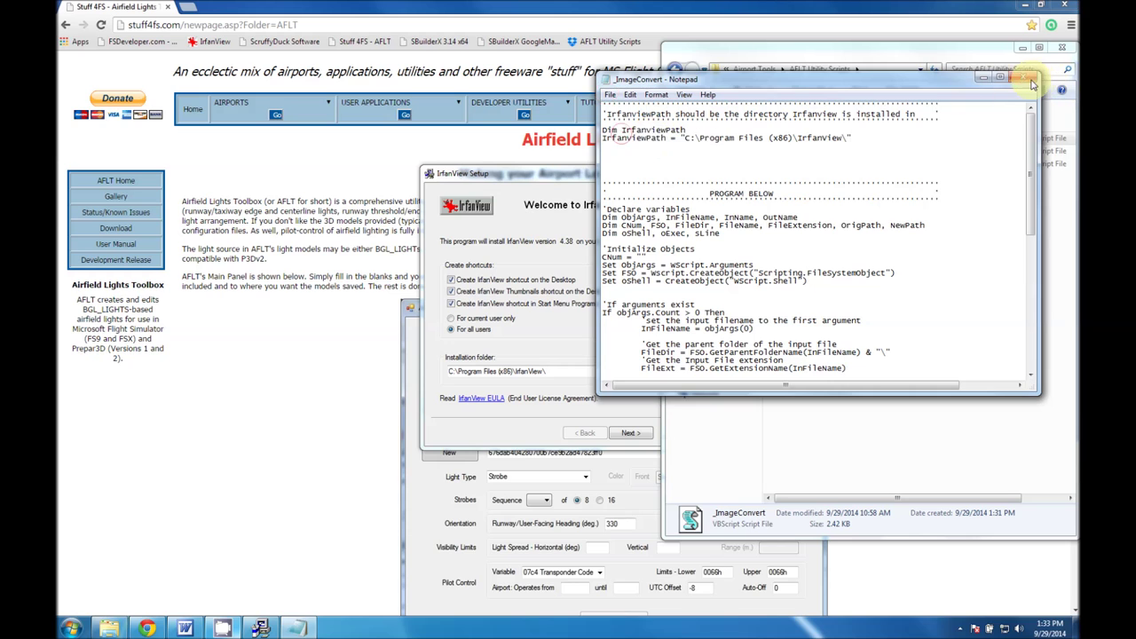
click(1030, 79)
Paste the same path as _ImageResize's IrfanviewPath value and save the script
right_click(806, 151)
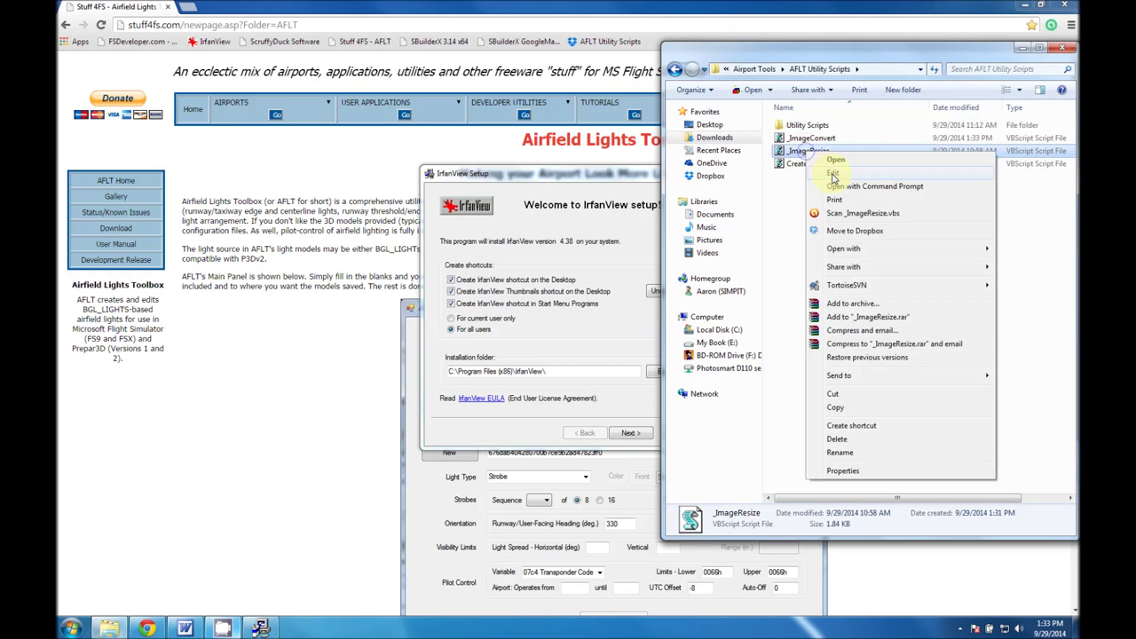
click(833, 174)
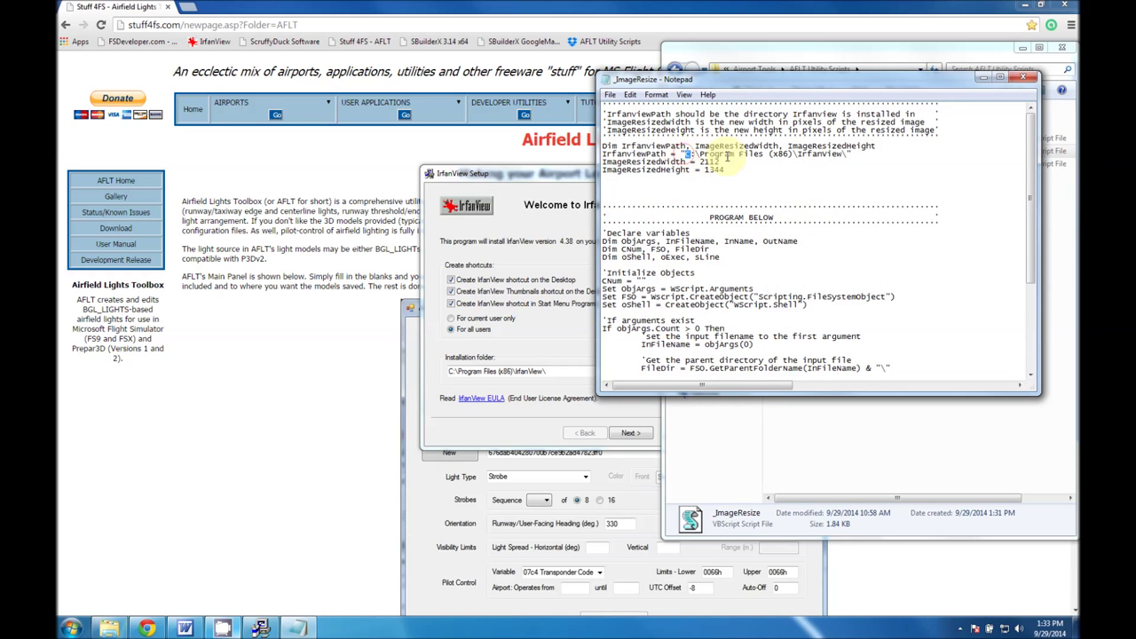
drag(726, 156, 848, 156)
right_click(848, 156)
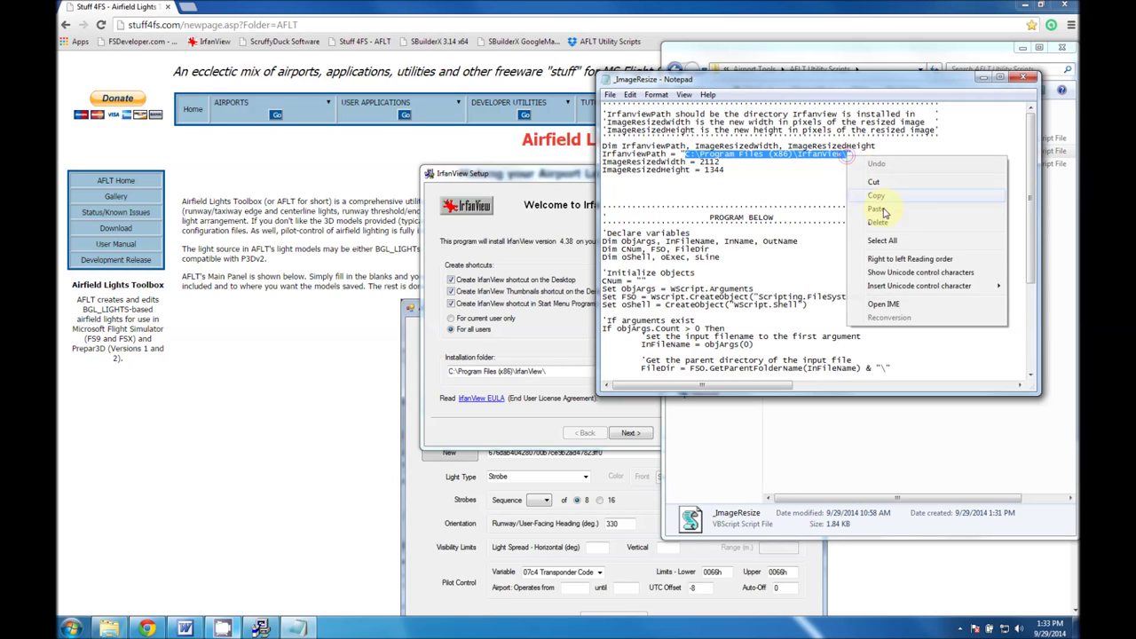
click(884, 213)
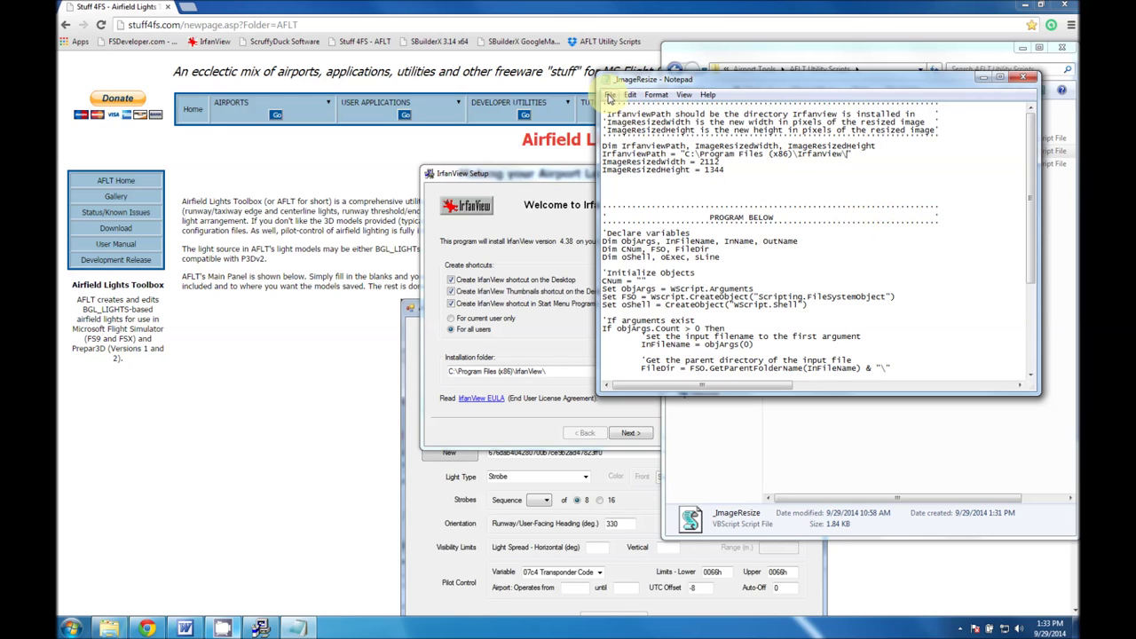
click(605, 79)
click(1028, 82)
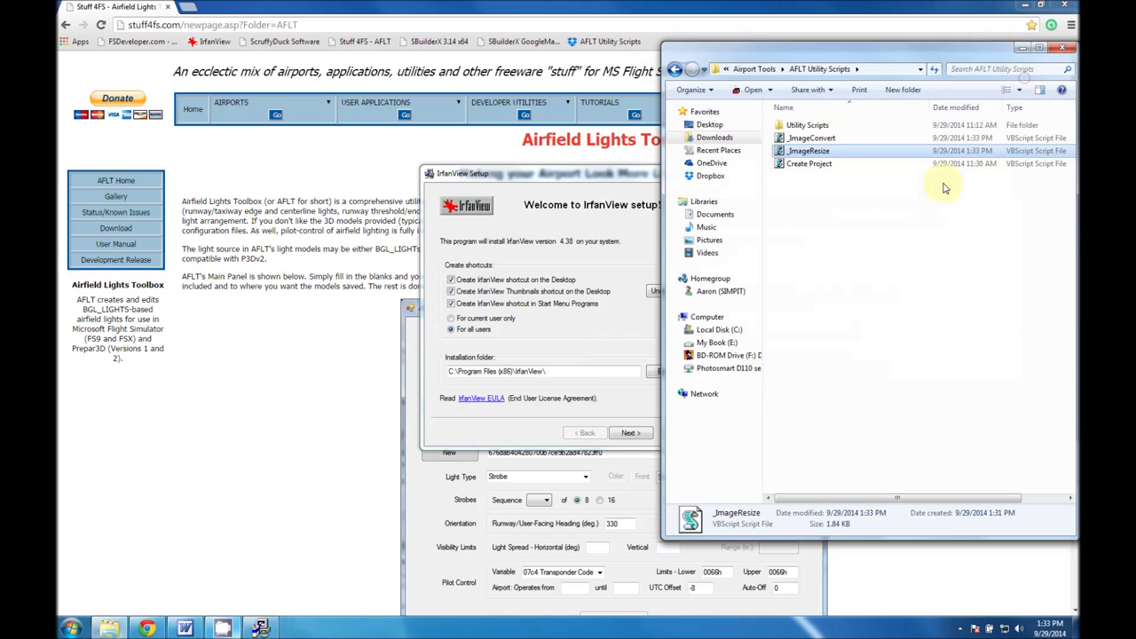
click(560, 225)
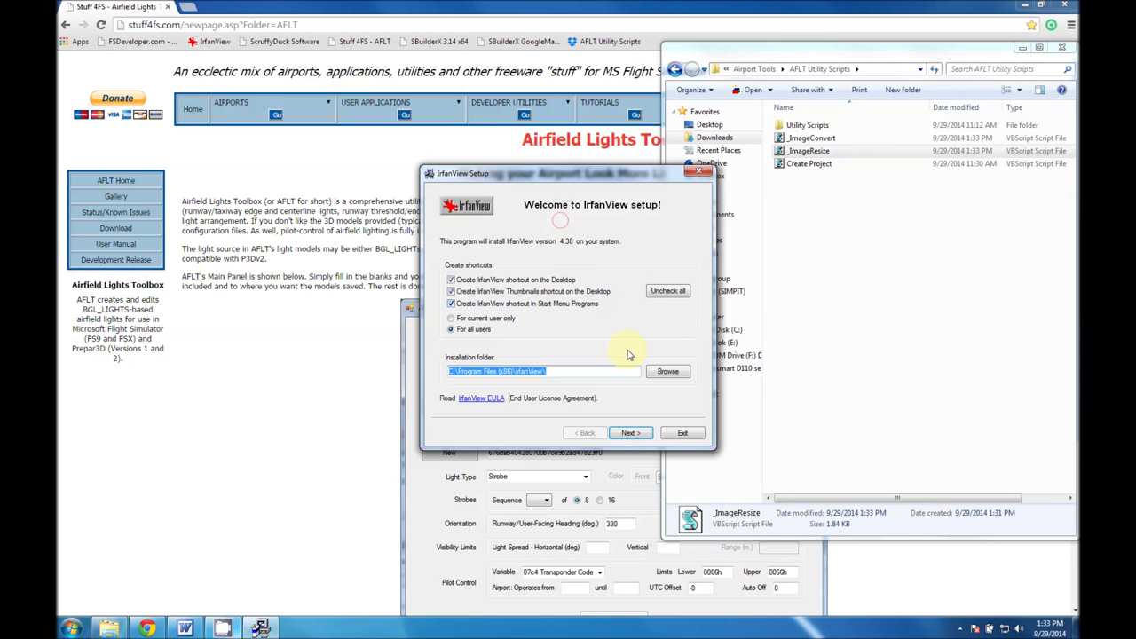
Advance through the welcome and what's-new pages, clearing all file type associations
click(631, 435)
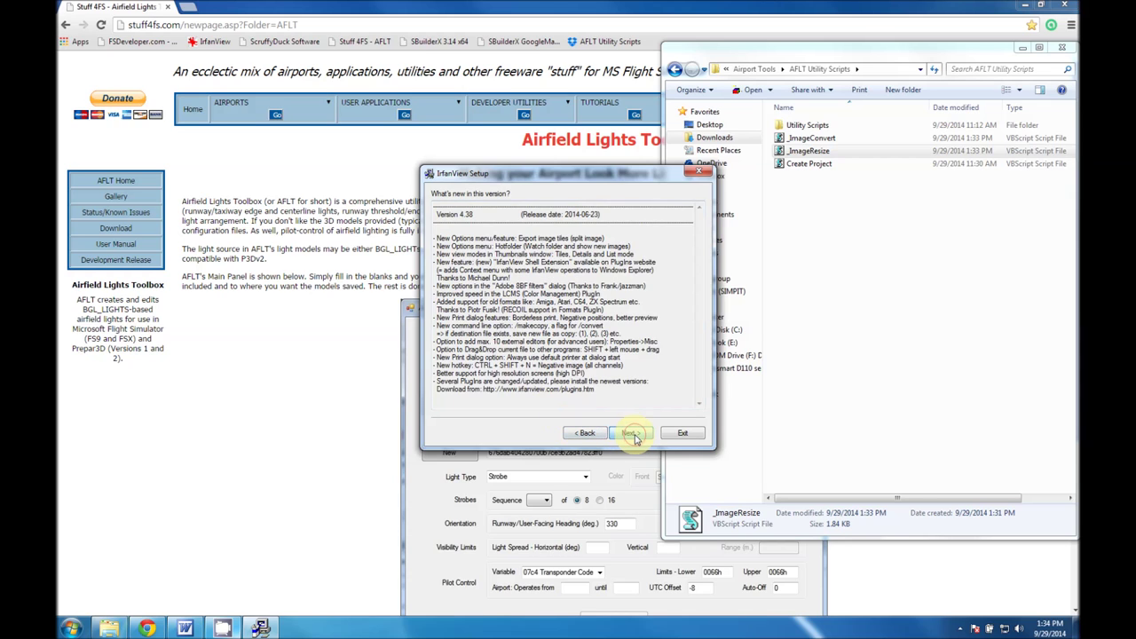
click(632, 434)
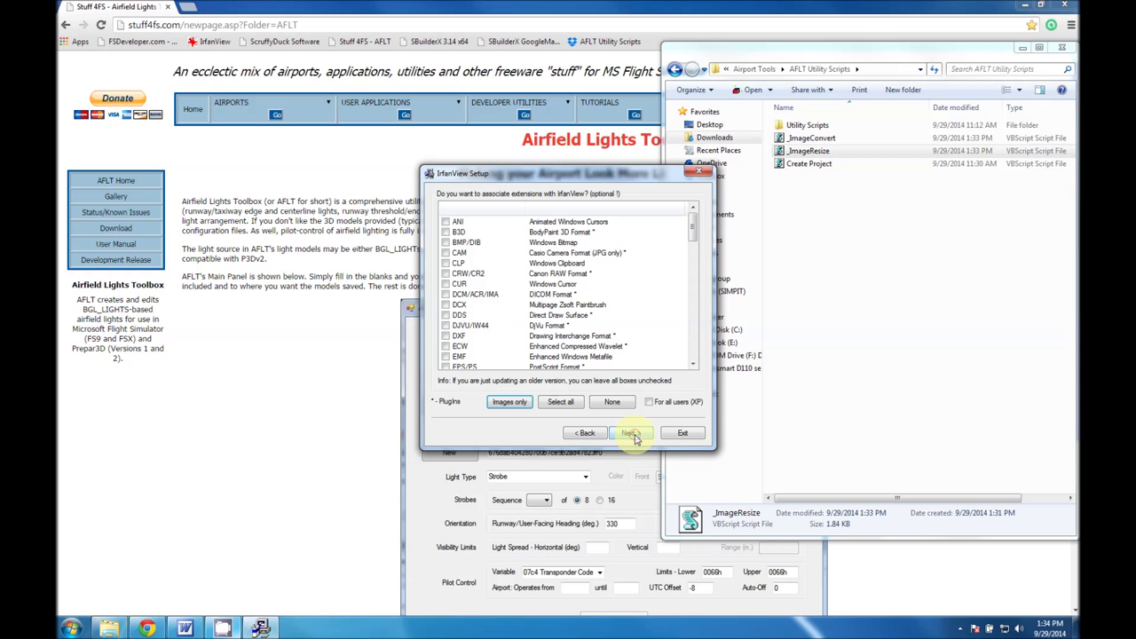
click(508, 404)
click(613, 409)
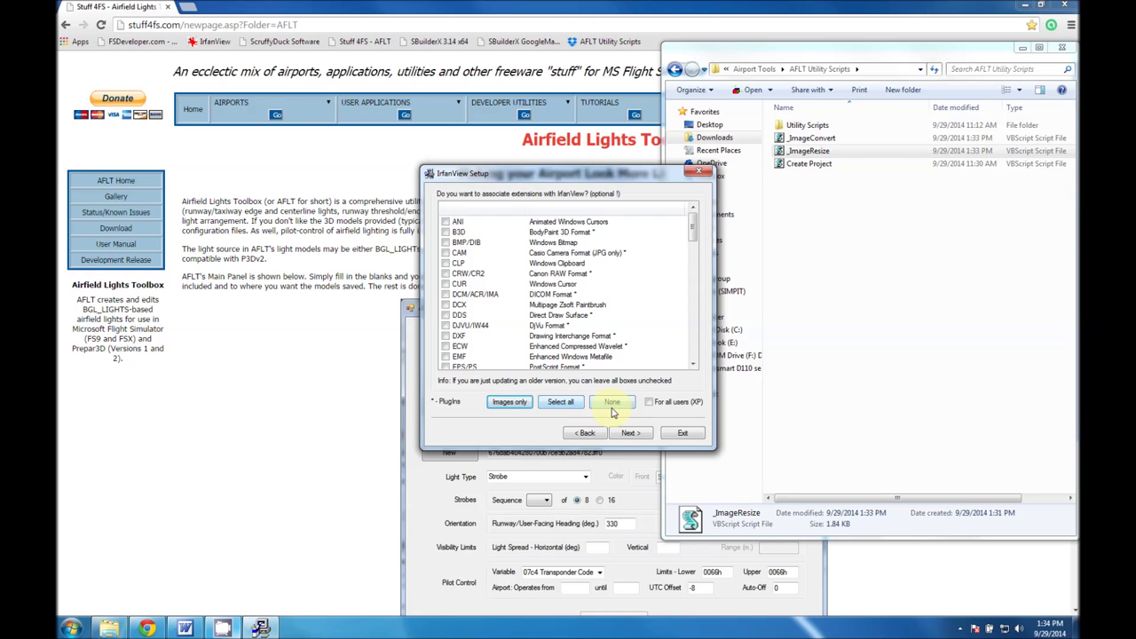
click(631, 434)
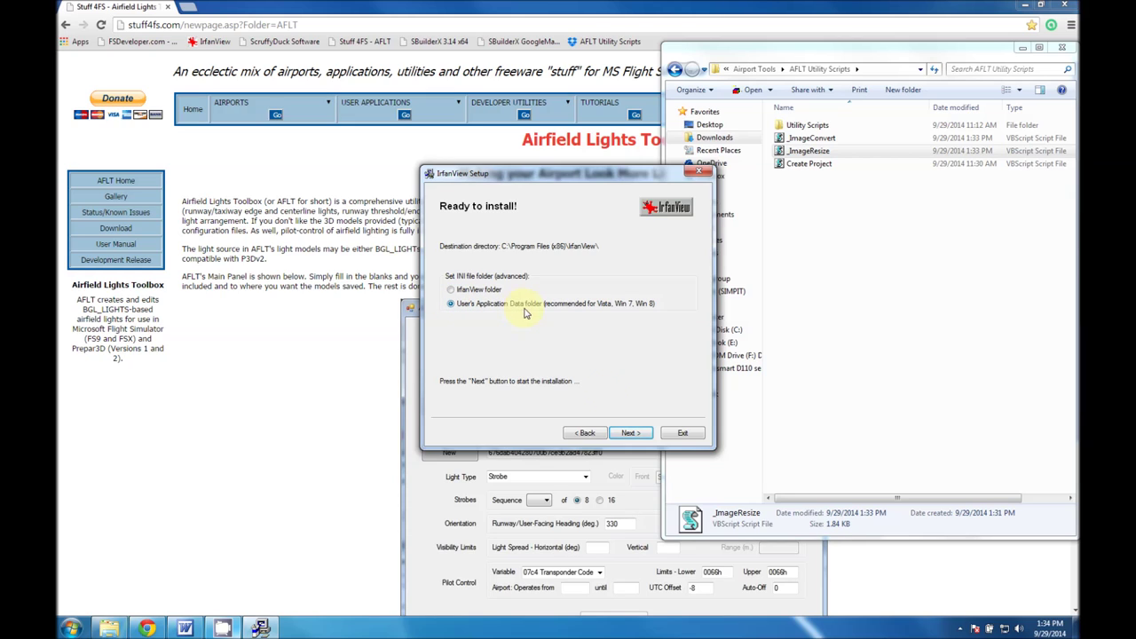
Install IrfanView without launching it afterwards and finish setup
click(631, 434)
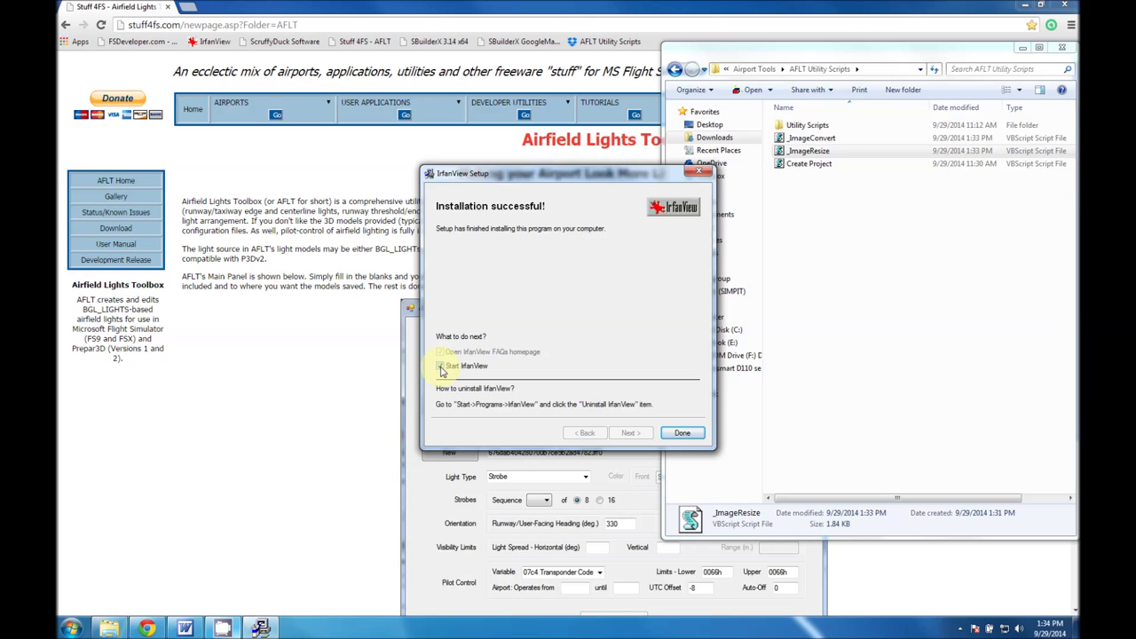
click(442, 367)
click(682, 434)
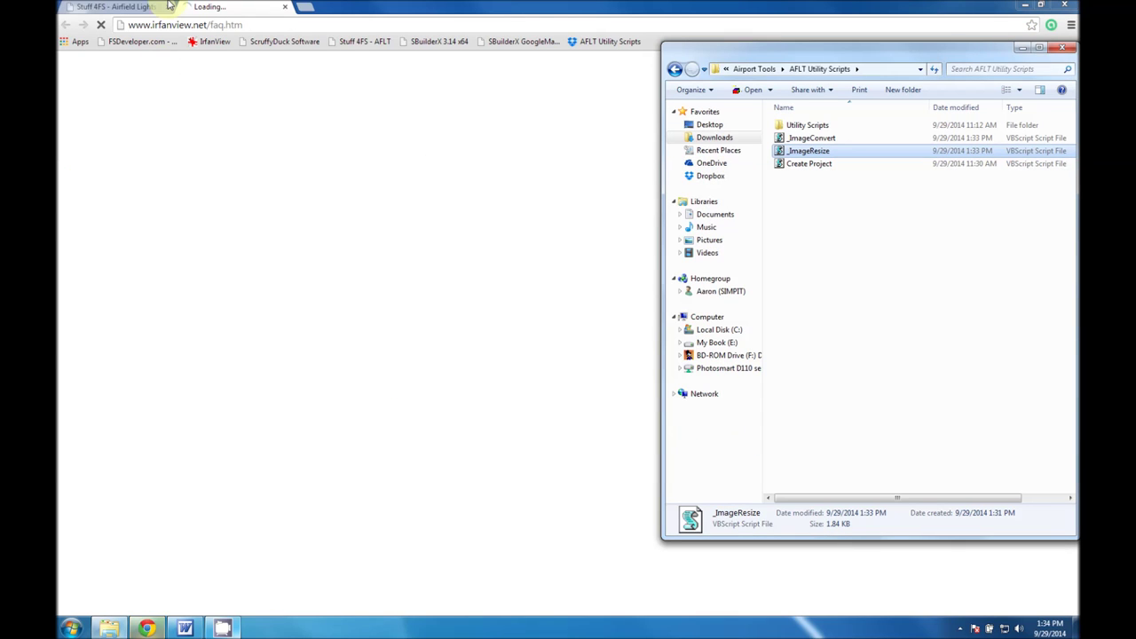
Close the IrfanView FAQ page and return Explorer to the Downloads folder
click(287, 8)
click(287, 8)
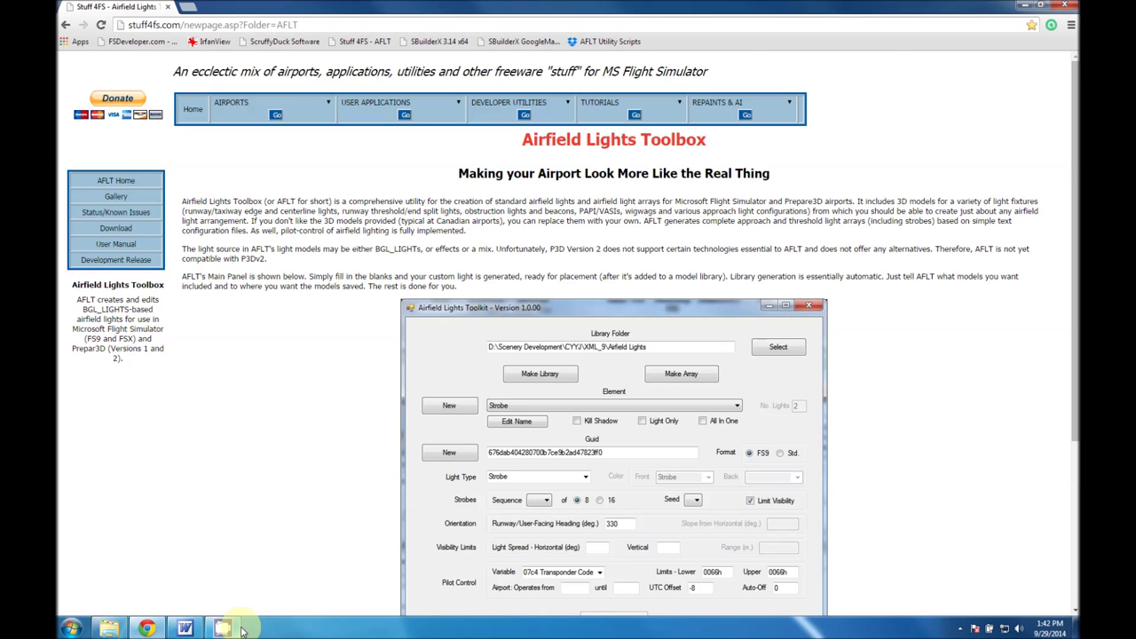
click(108, 629)
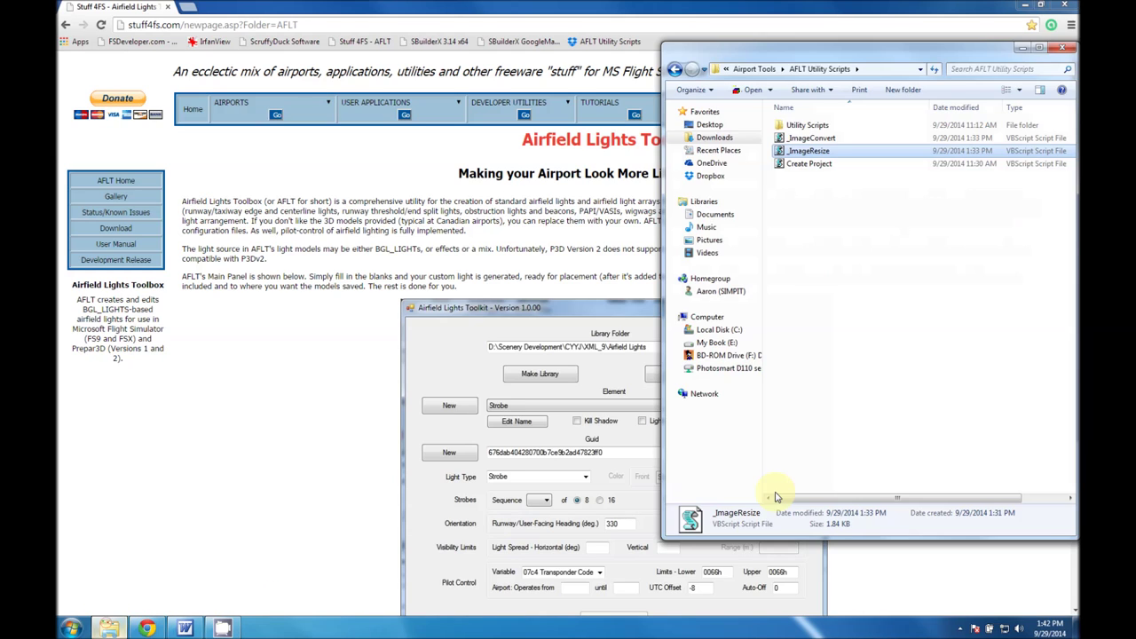
click(710, 139)
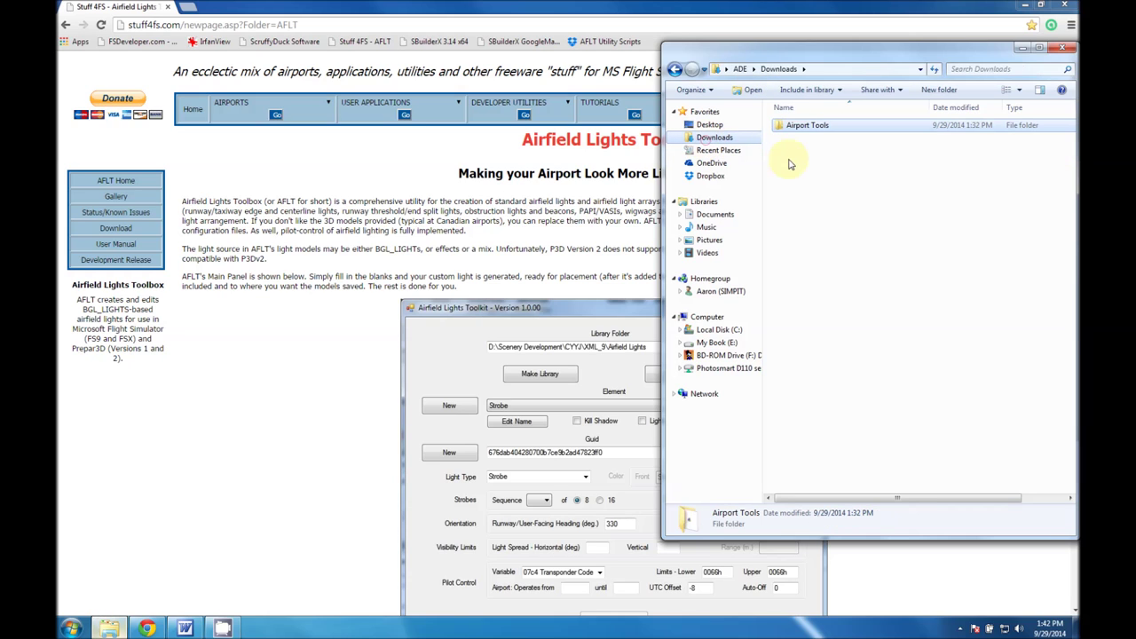
Run ade_165_full.exe from Airport Tools\ade_165_full, allowing the unverified installer
double_click(808, 125)
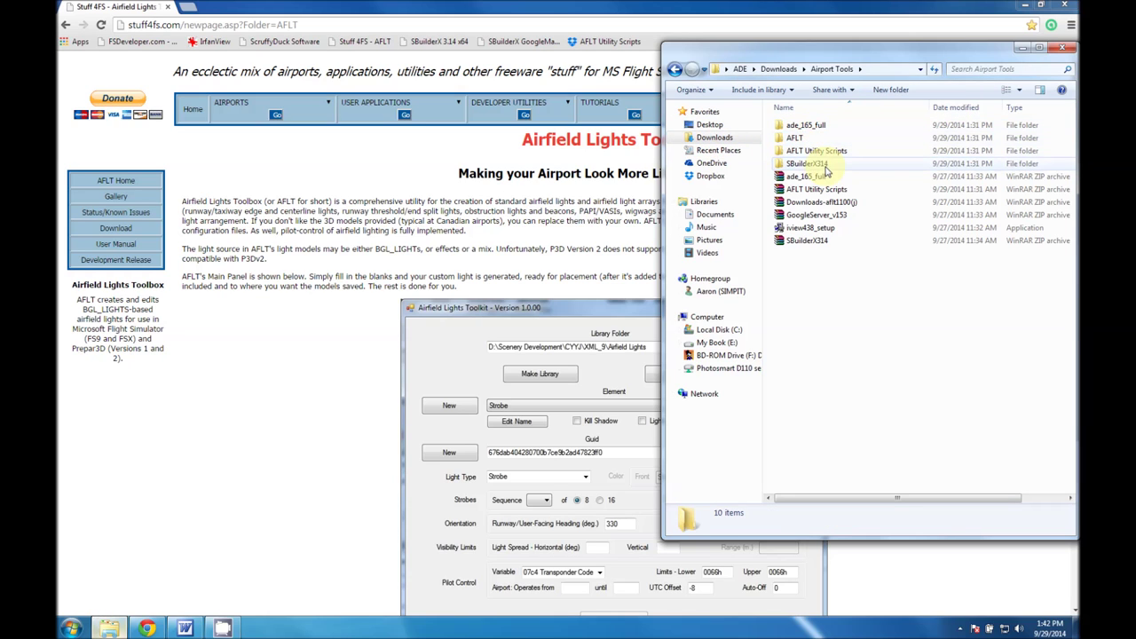
double_click(799, 126)
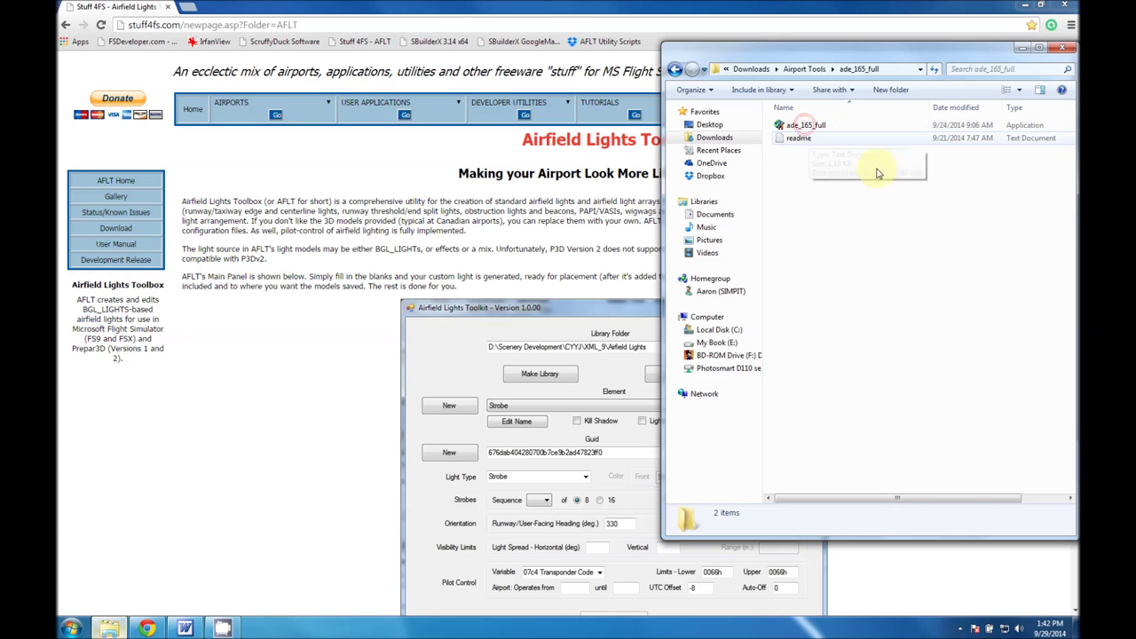
double_click(803, 125)
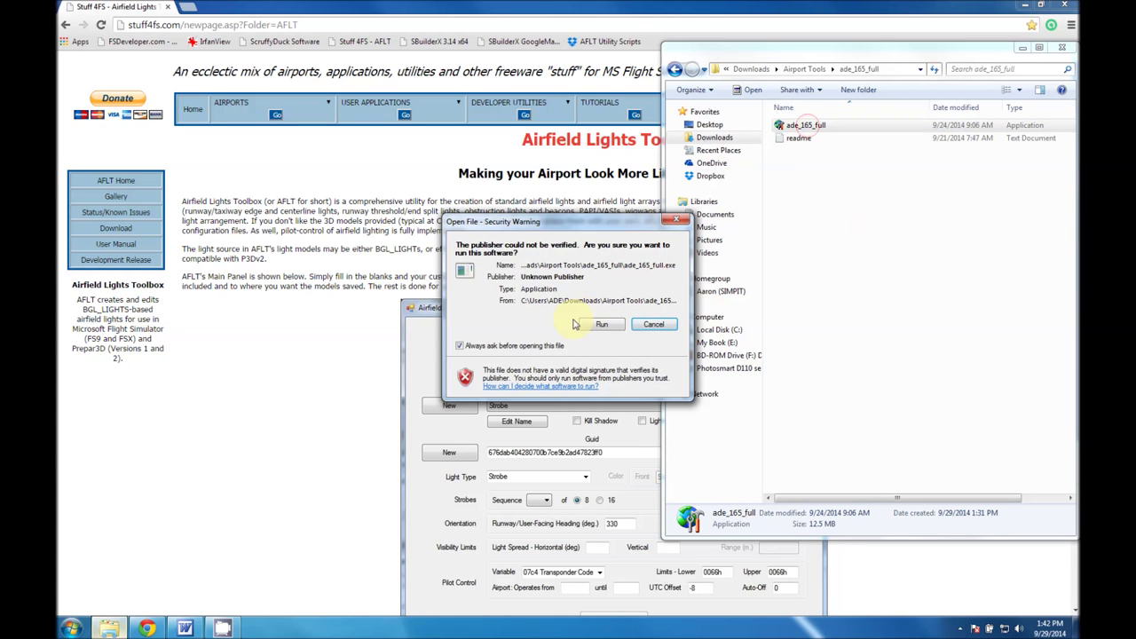
click(599, 325)
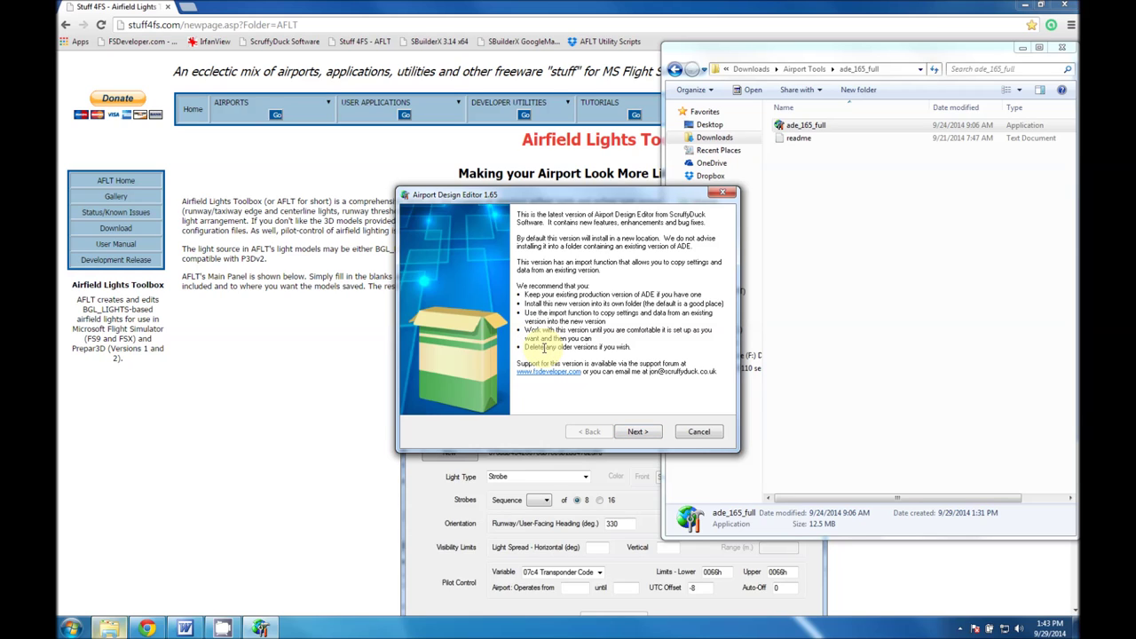
Accept the ADE license, keep the component, and select the destination path C:\MSFS\FS Design Tools\Airport Design Editor 165
click(639, 432)
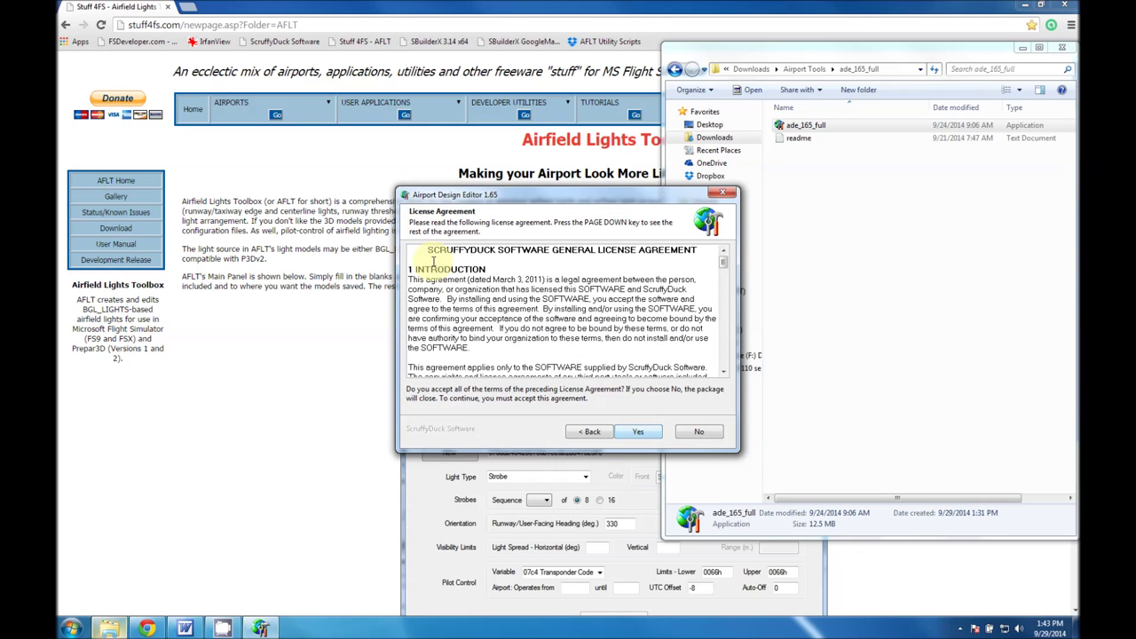
click(639, 432)
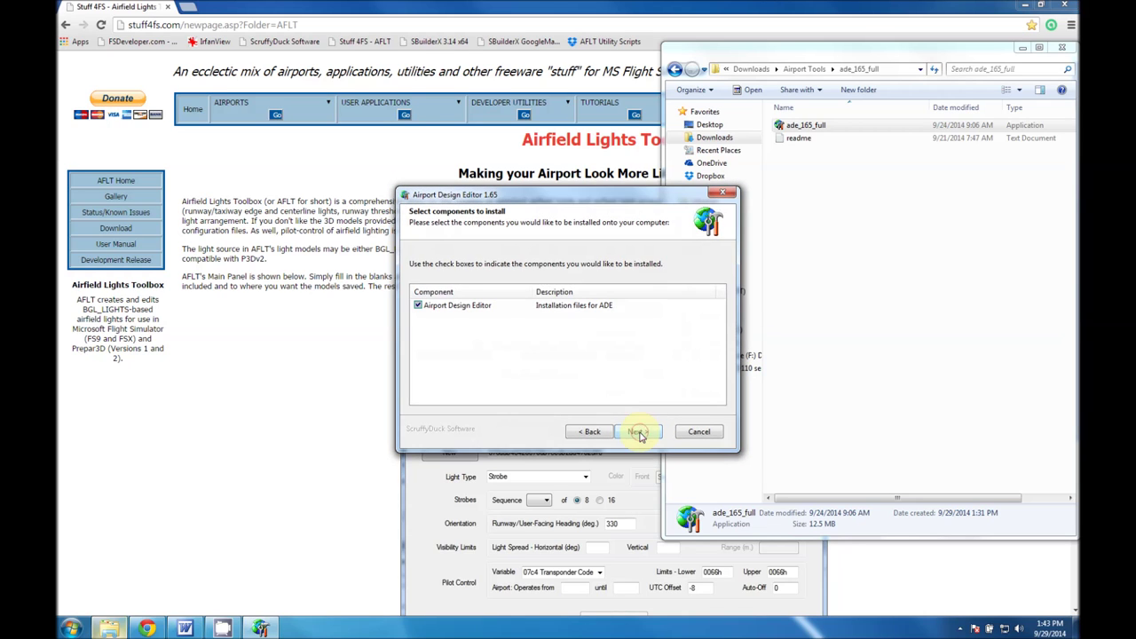
click(636, 433)
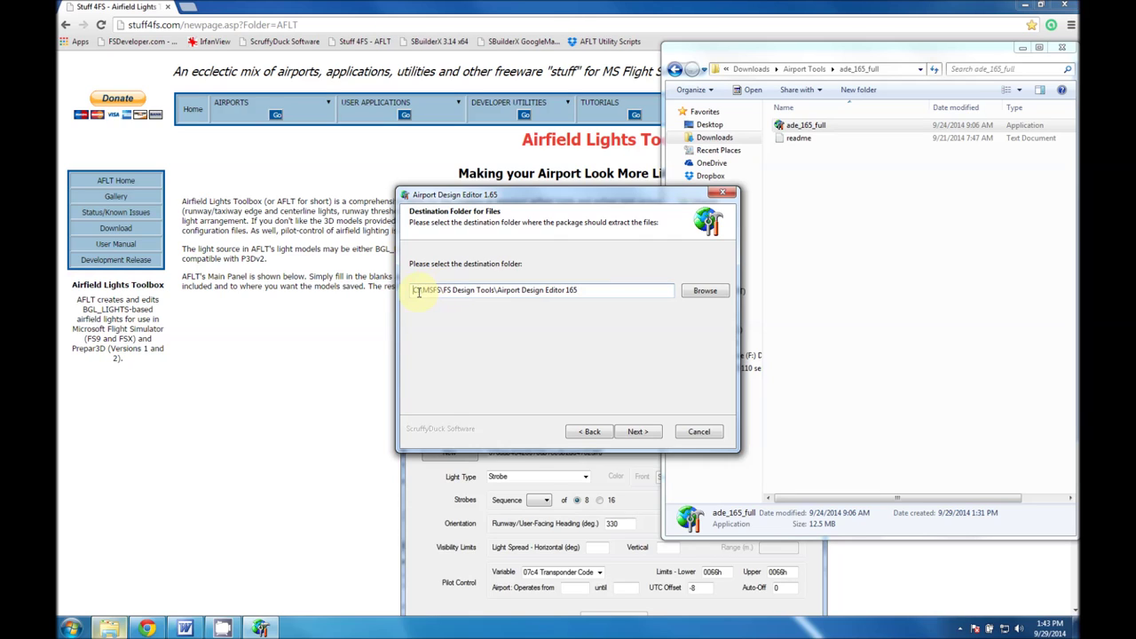
drag(406, 286, 597, 292)
Unpack ADE 1.65 into the chosen folder and close the installer without launching ADE
click(637, 432)
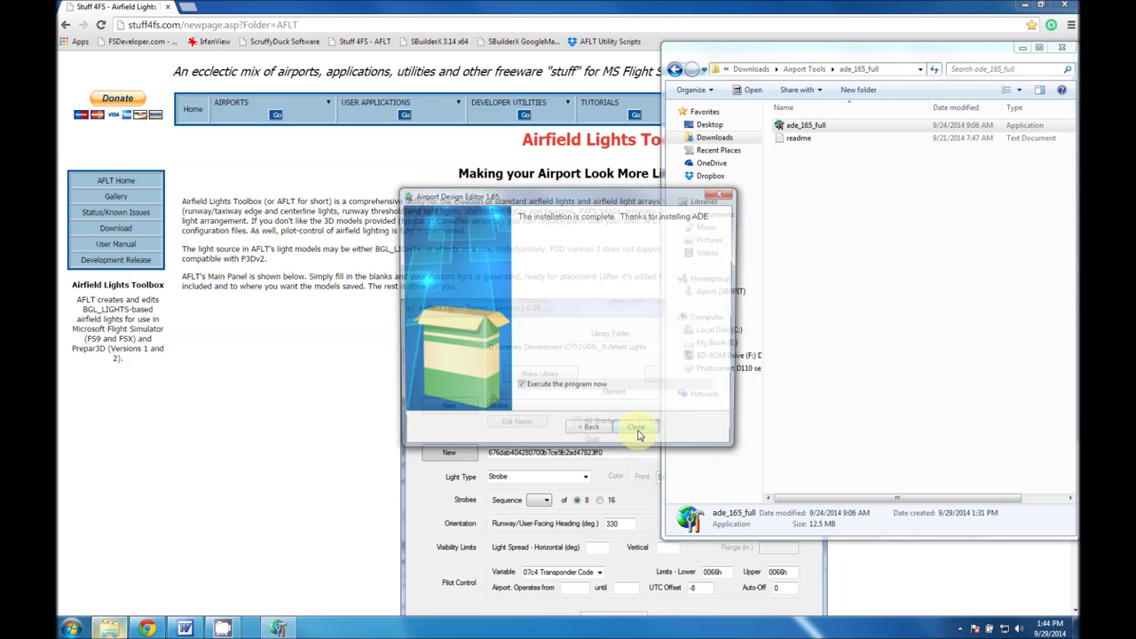
click(521, 388)
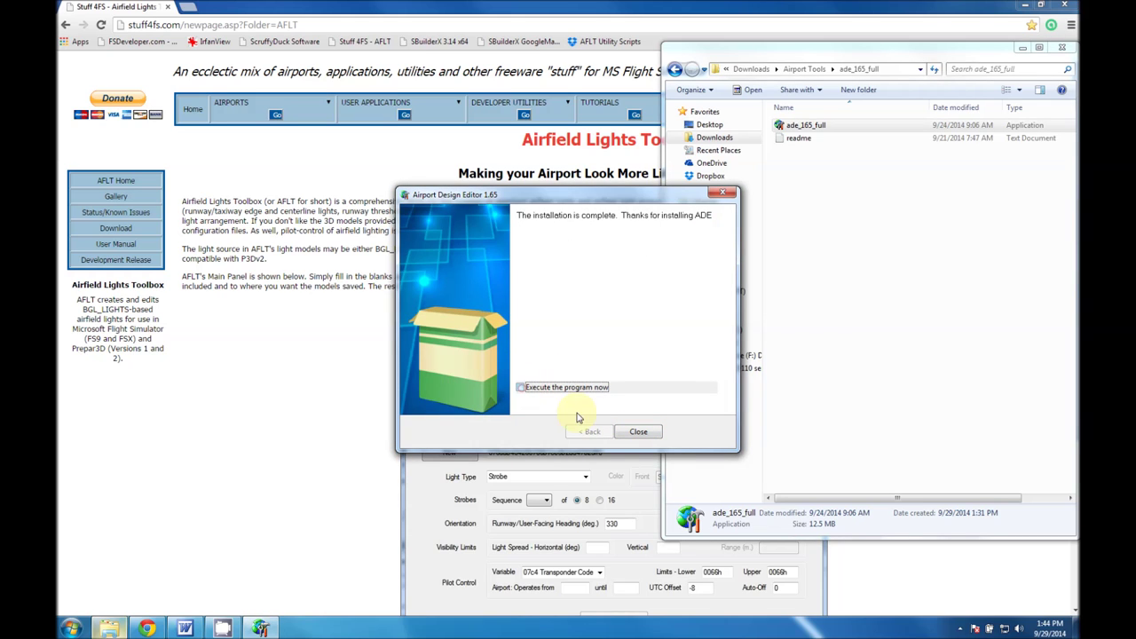
click(640, 433)
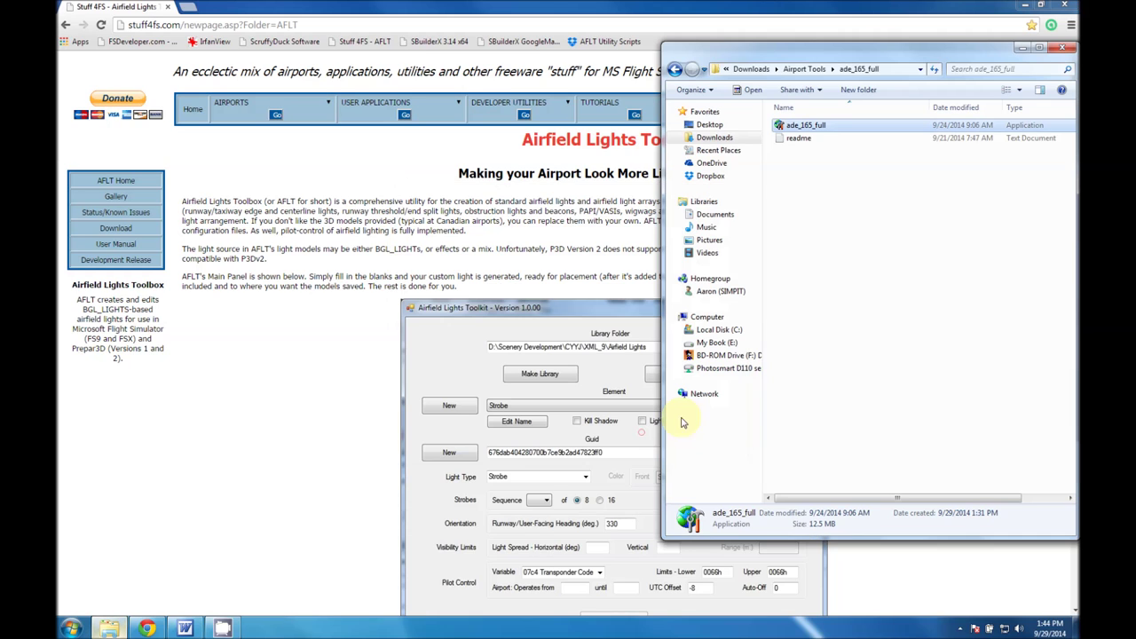
Return Explorer to the Airport Tools folder and minimize Chrome to reveal the desktop
click(825, 344)
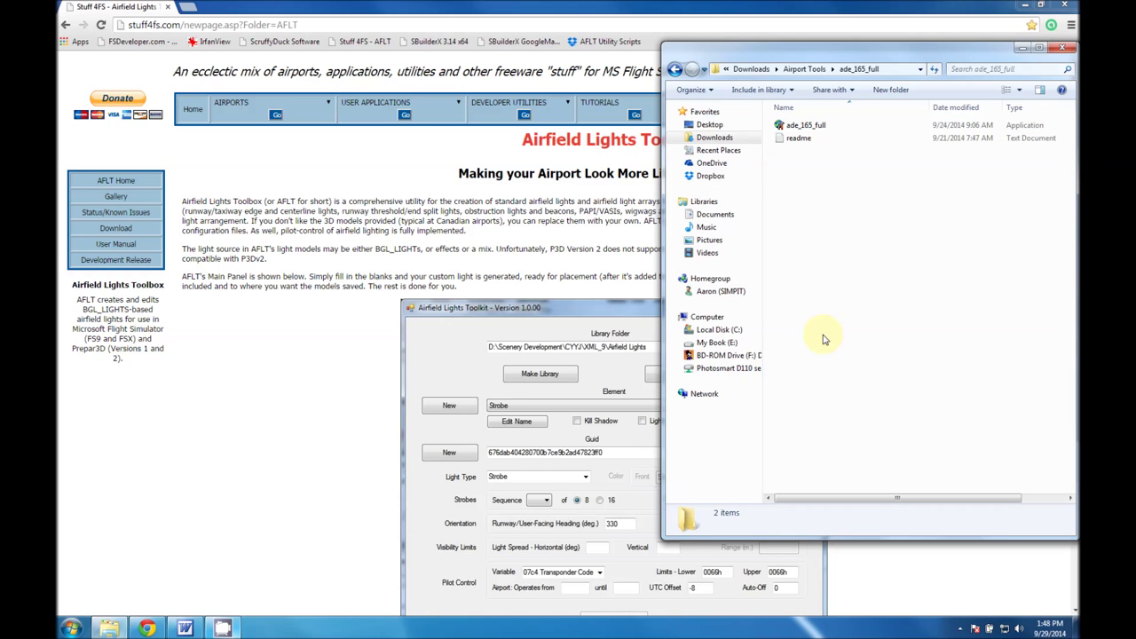
click(805, 68)
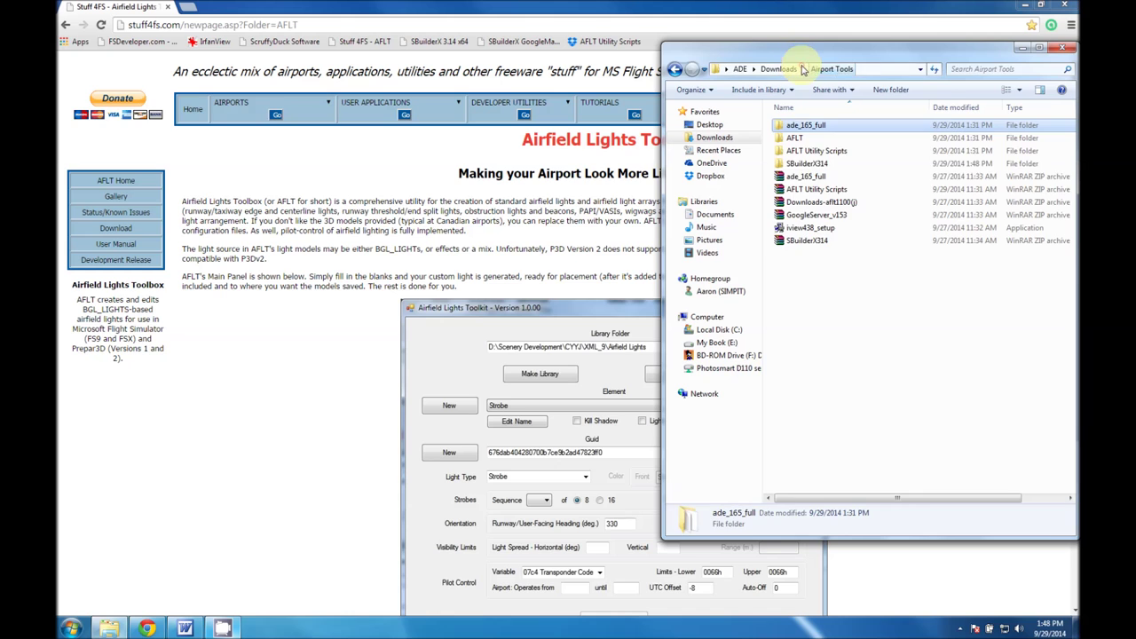
click(1025, 7)
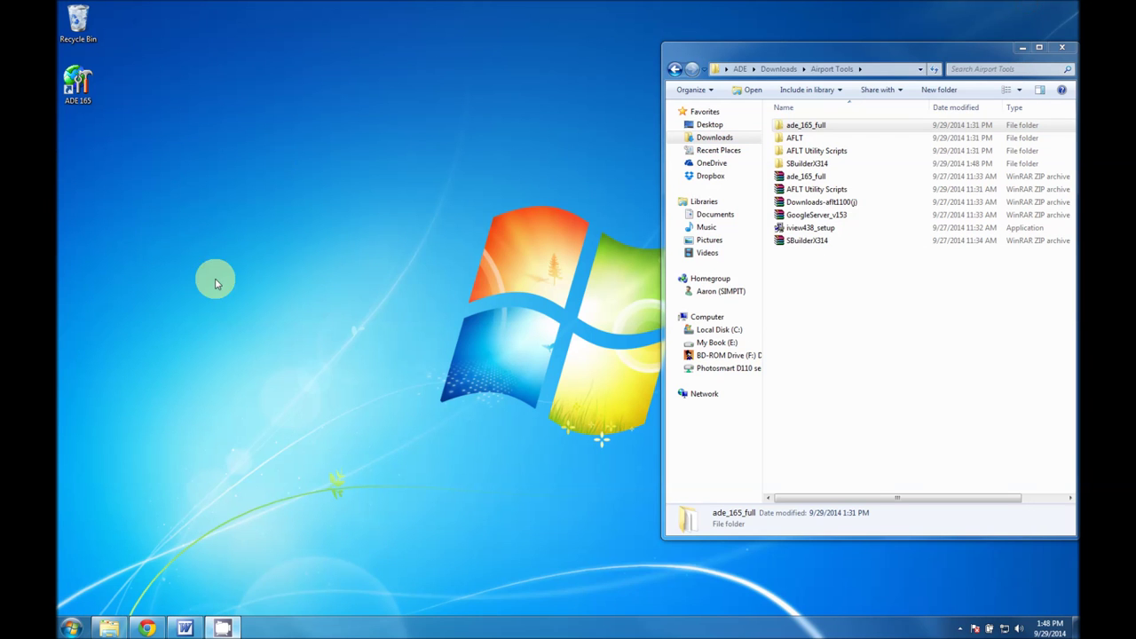
From the ADE 165 shortcut's location, move the AFLT and SBuilderX314 folders into FS Design Tools
right_click(85, 80)
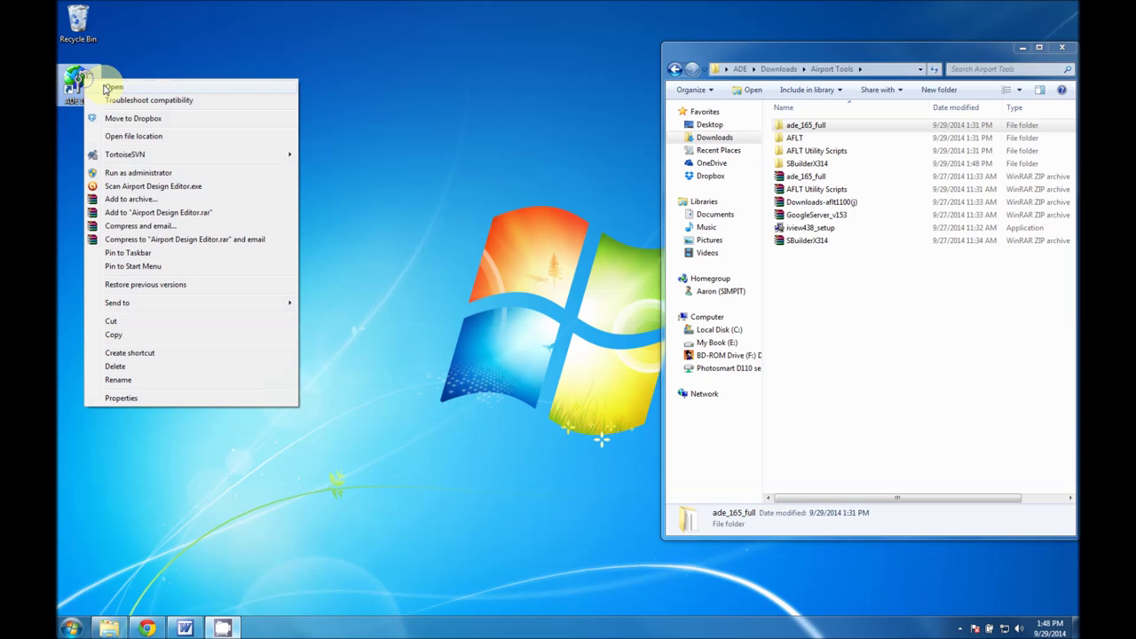
click(124, 137)
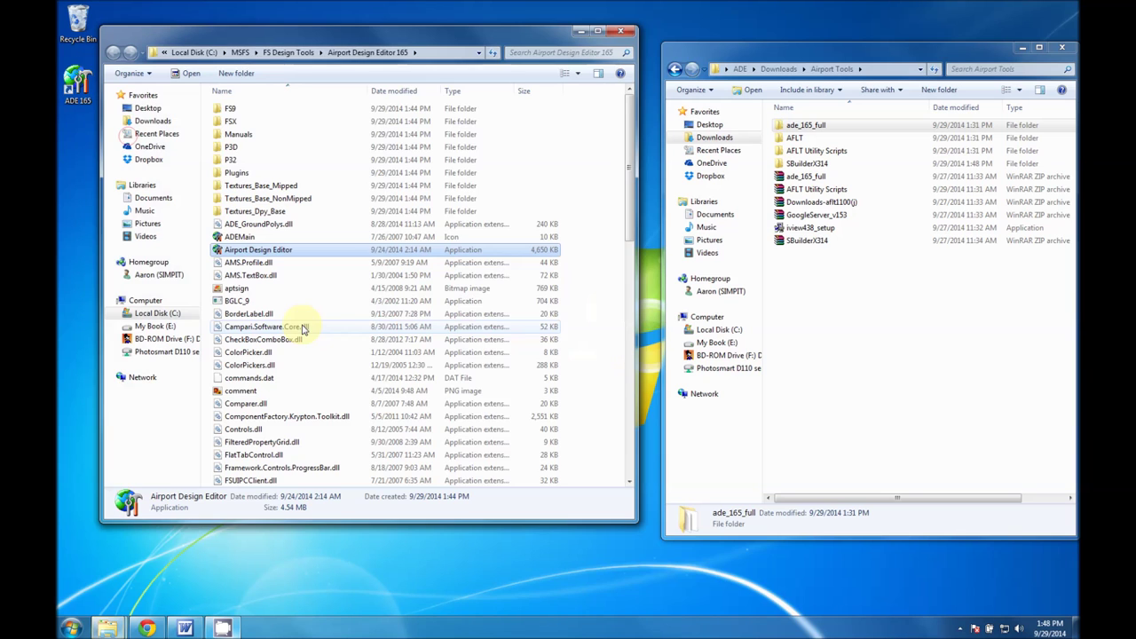
click(287, 52)
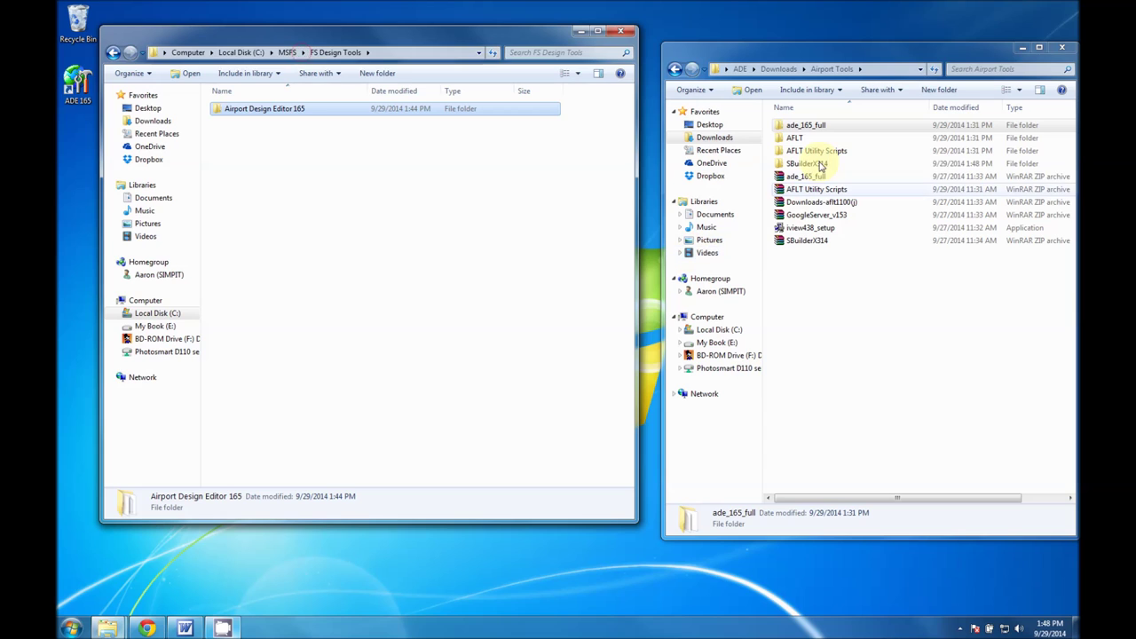
right_drag(795, 137, 313, 145)
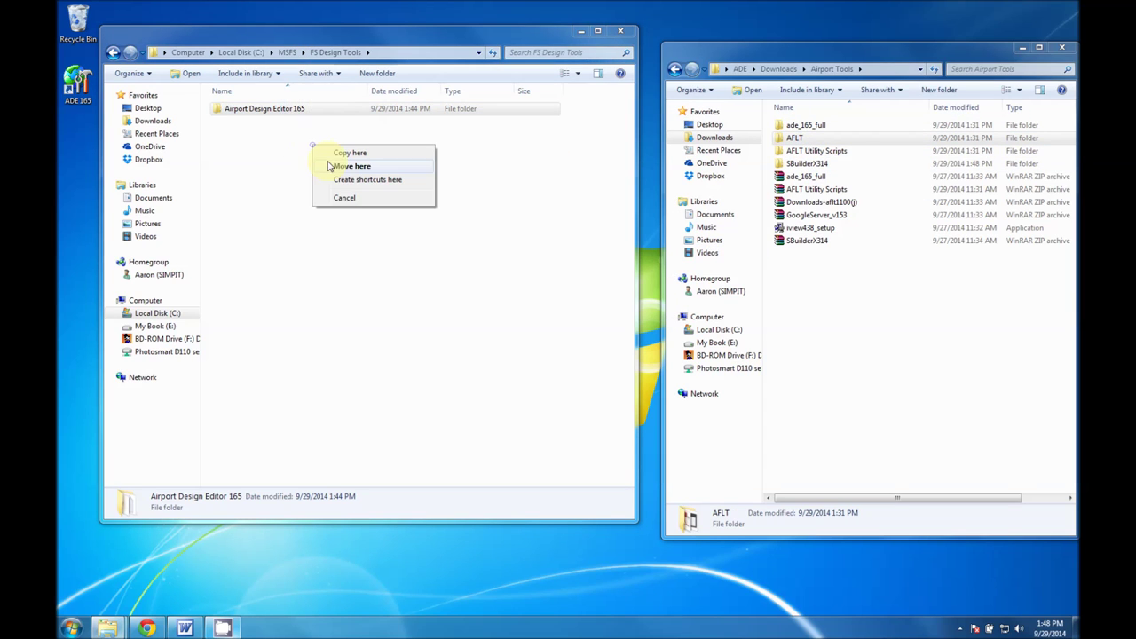
click(330, 166)
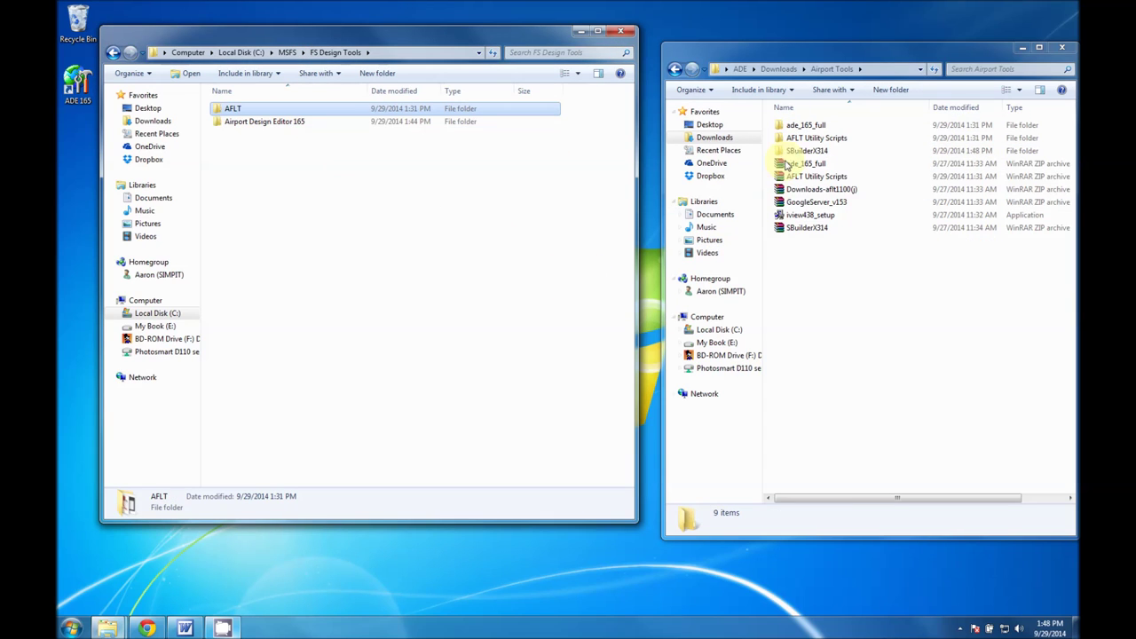
double_click(795, 149)
right_drag(804, 125, 238, 189)
click(293, 212)
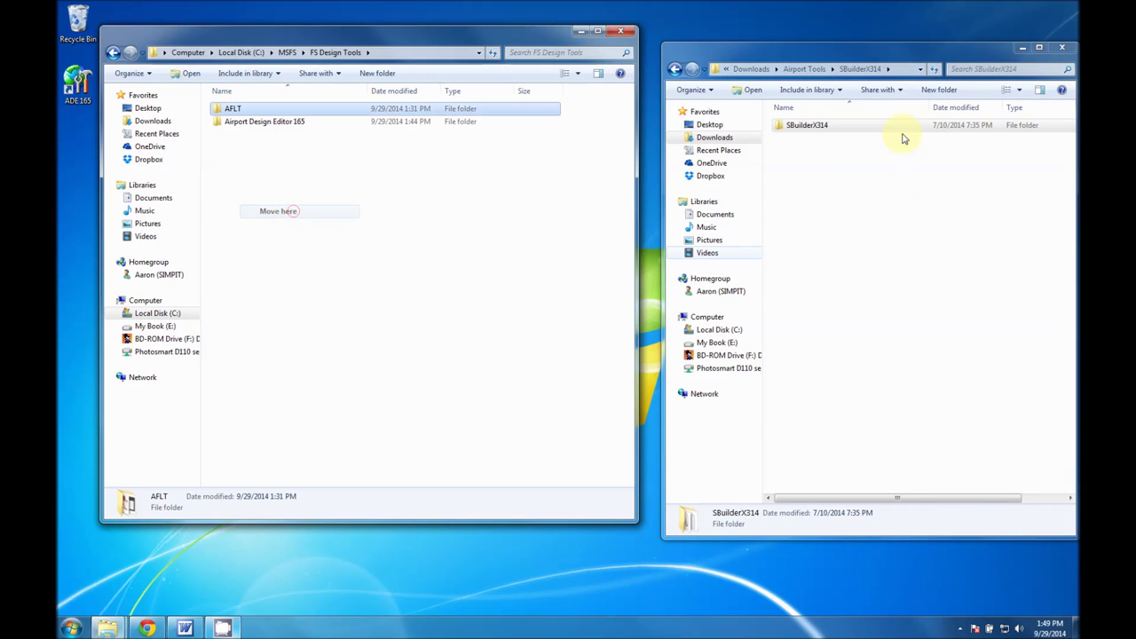
Delete the two leftover extracted folders, including ade_165_full, from Airport Tools
click(804, 69)
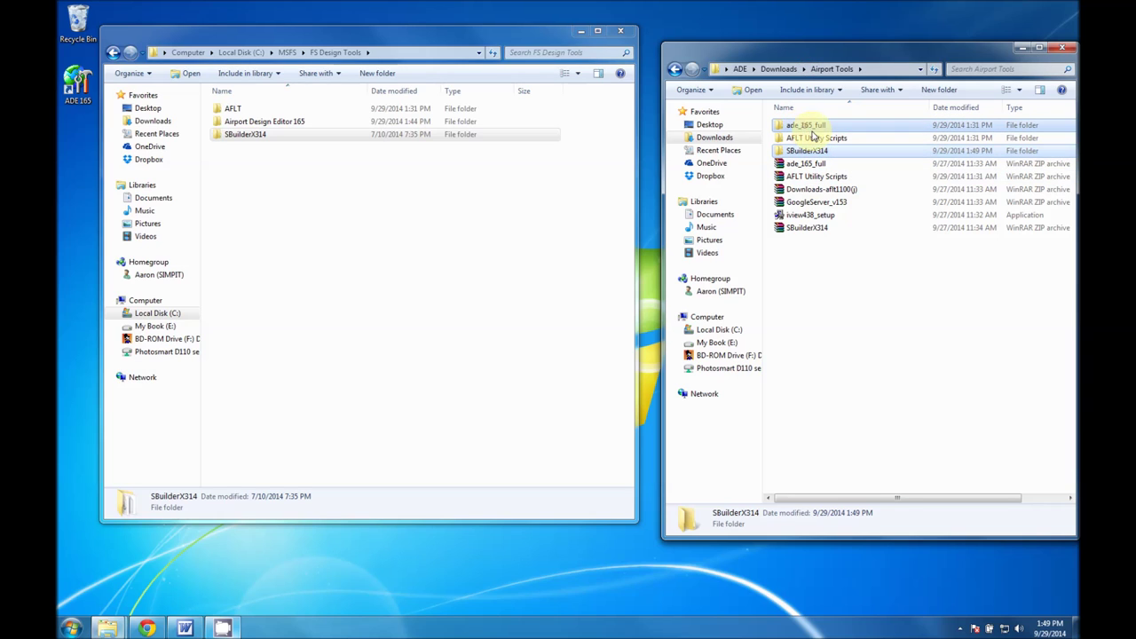
ctrl+click(807, 126)
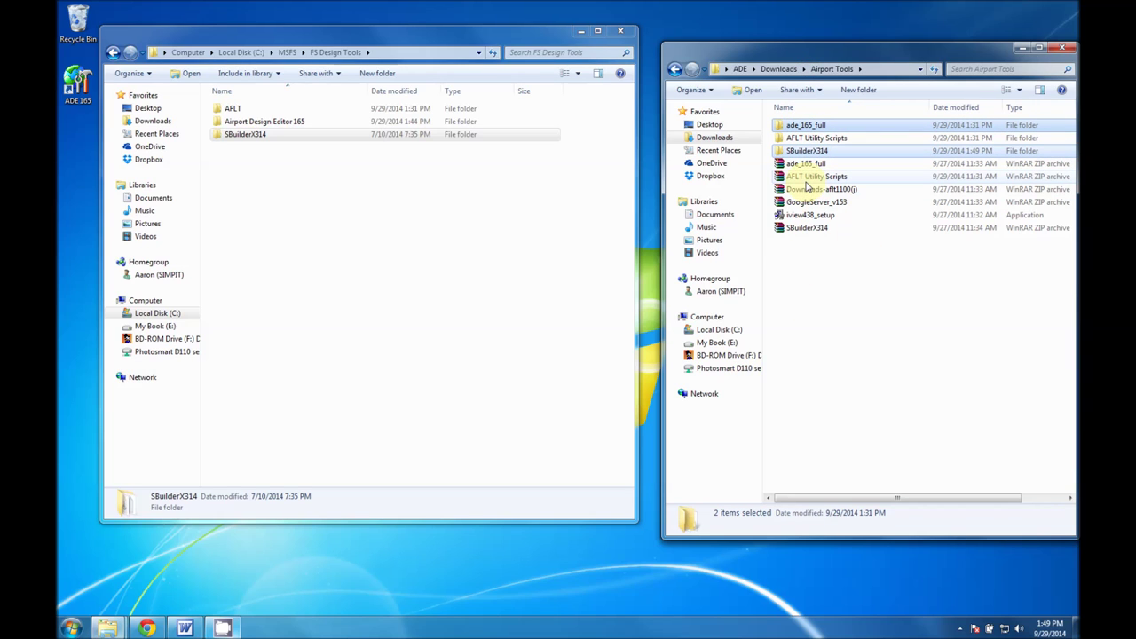
key(Delete)
key(Return)
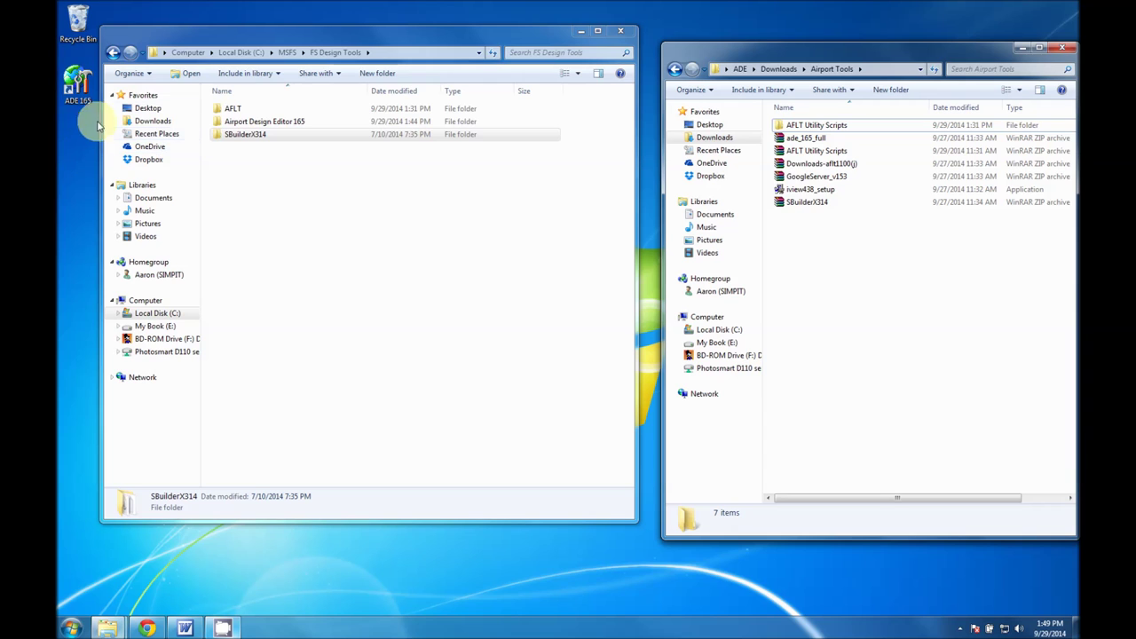
drag(233, 27, 243, 26)
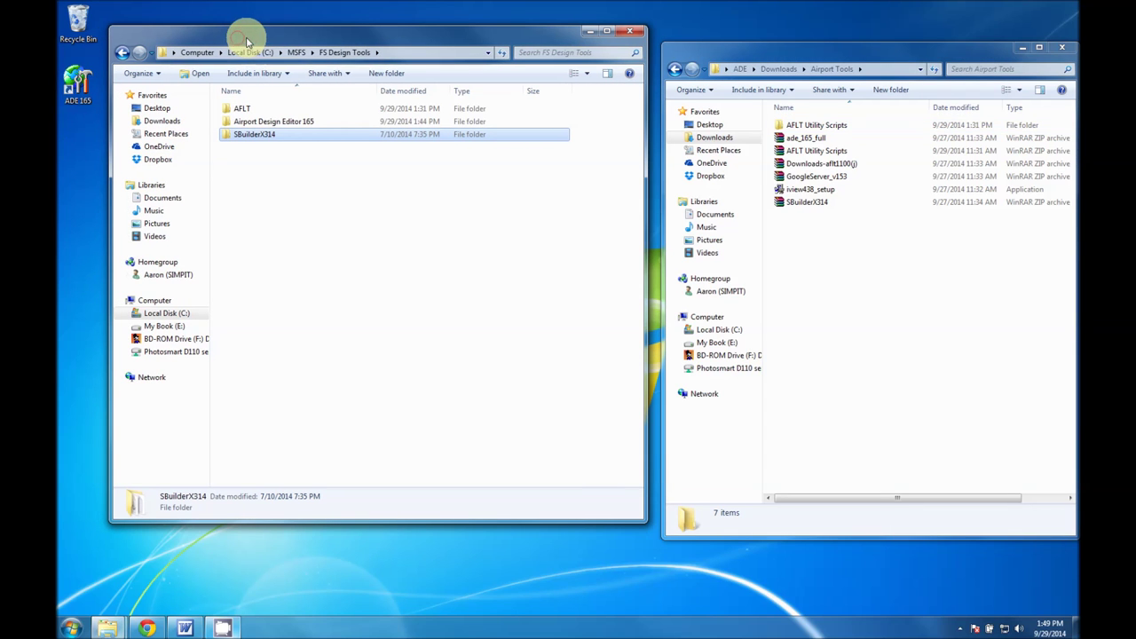
Create a desktop shortcut to AFLT.exe from the AFLT folder
double_click(243, 109)
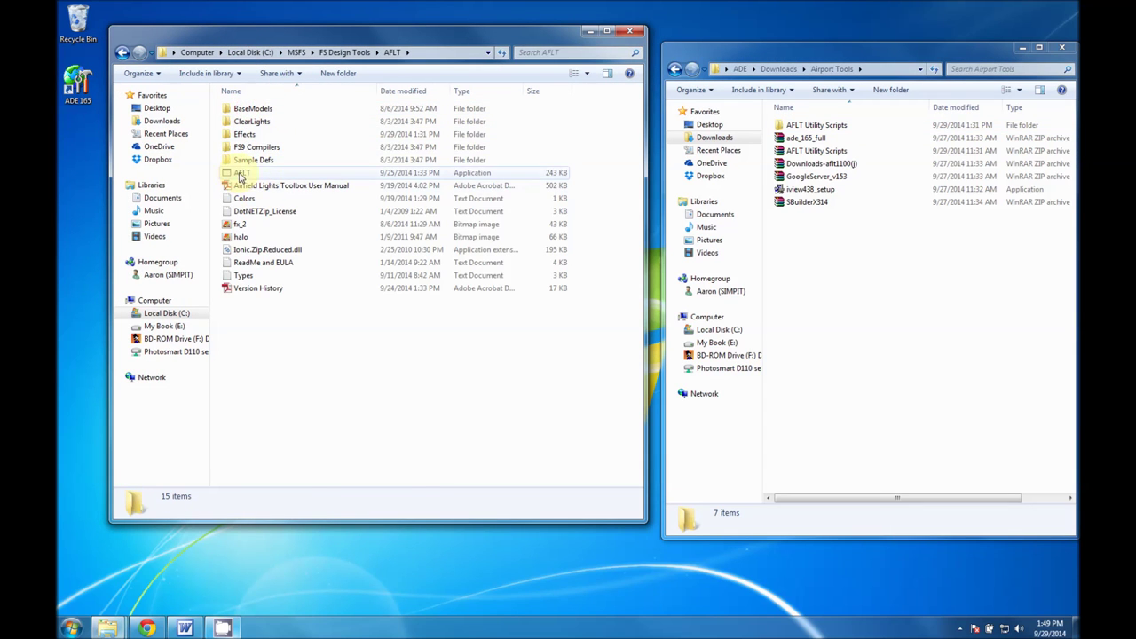
right_drag(238, 176, 86, 134)
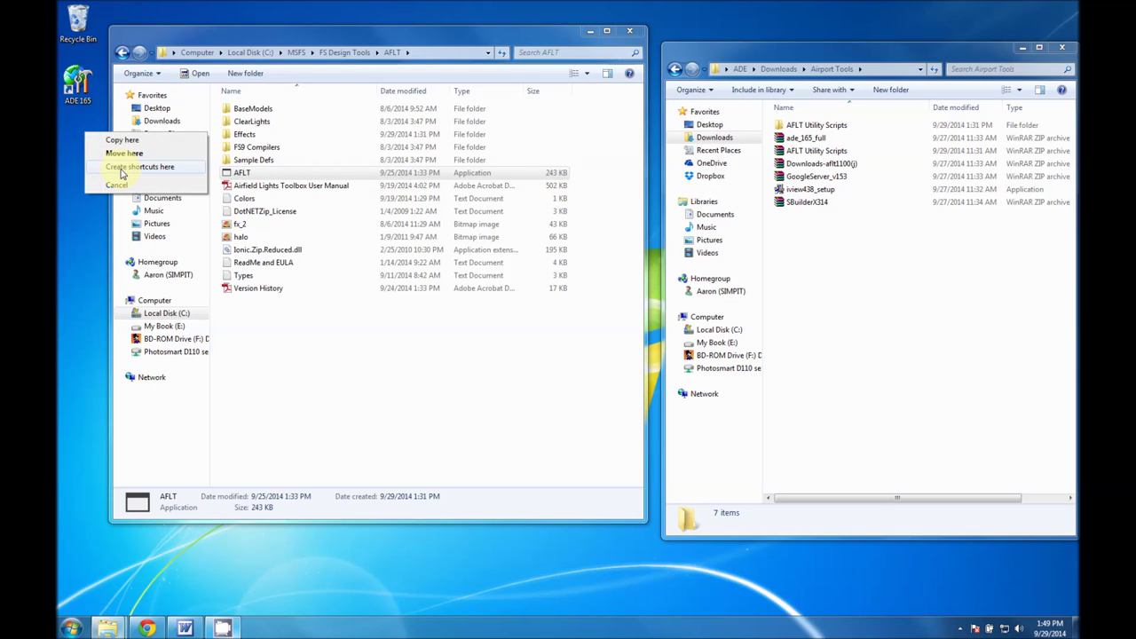
click(123, 169)
click(345, 53)
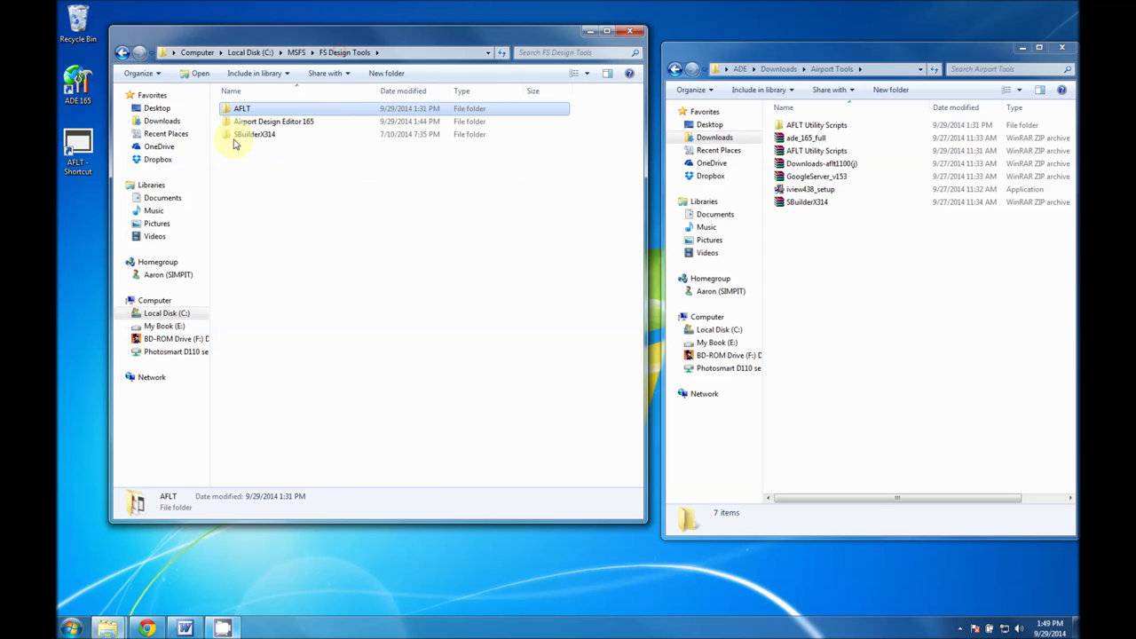
Create a desktop shortcut to SBuilderX.exe, then return to the FS Design Tools folder
double_click(248, 134)
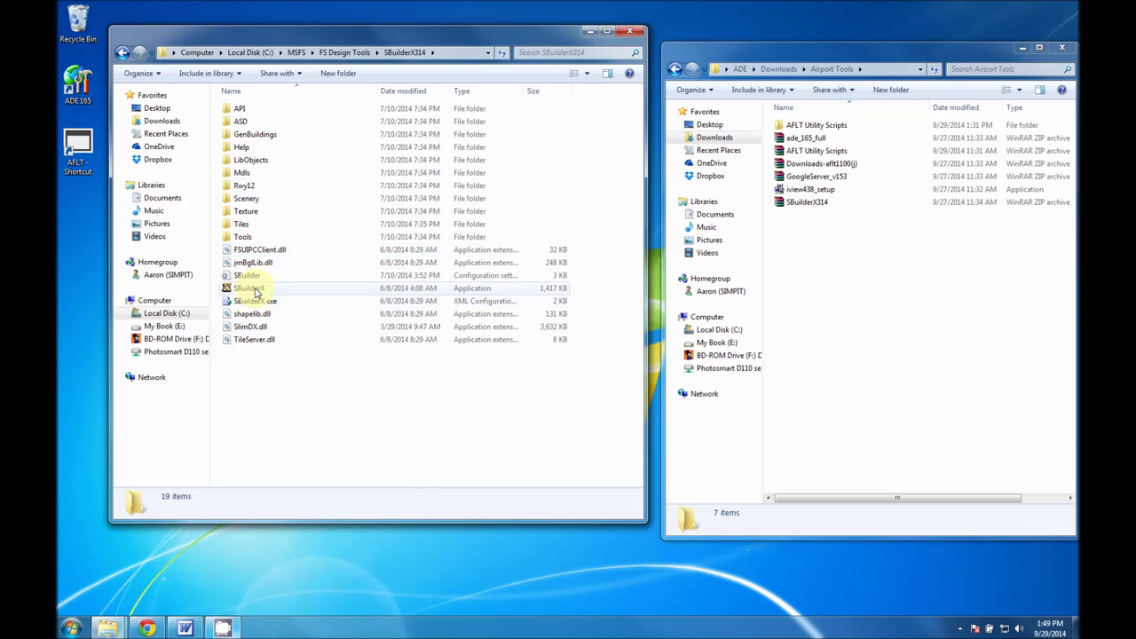
right_drag(248, 289, 90, 221)
click(125, 255)
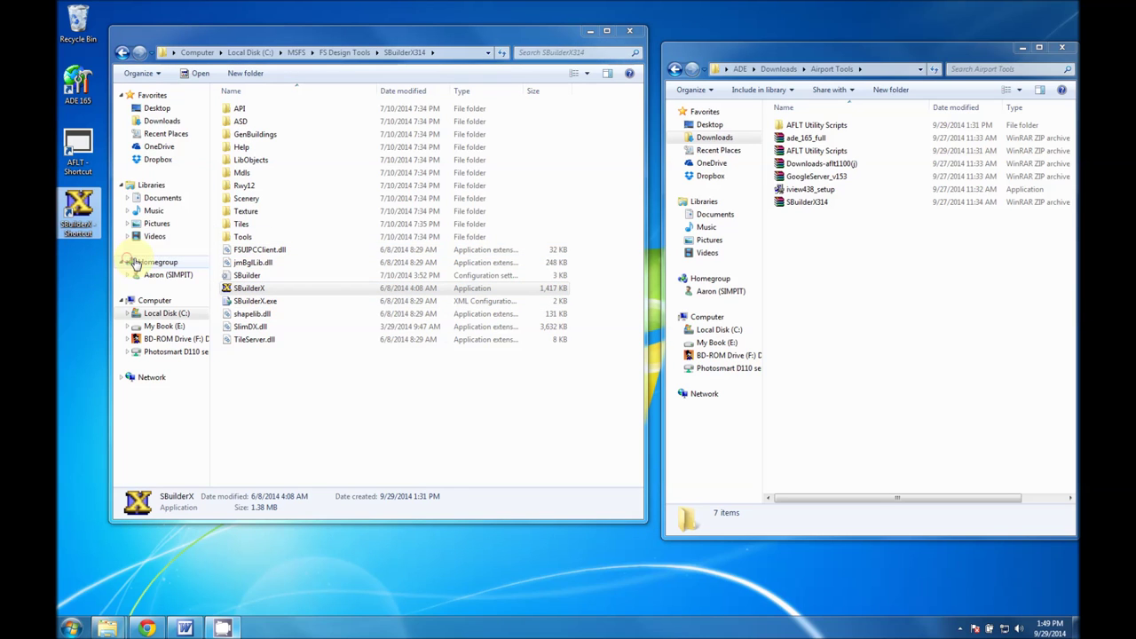
click(310, 392)
click(344, 52)
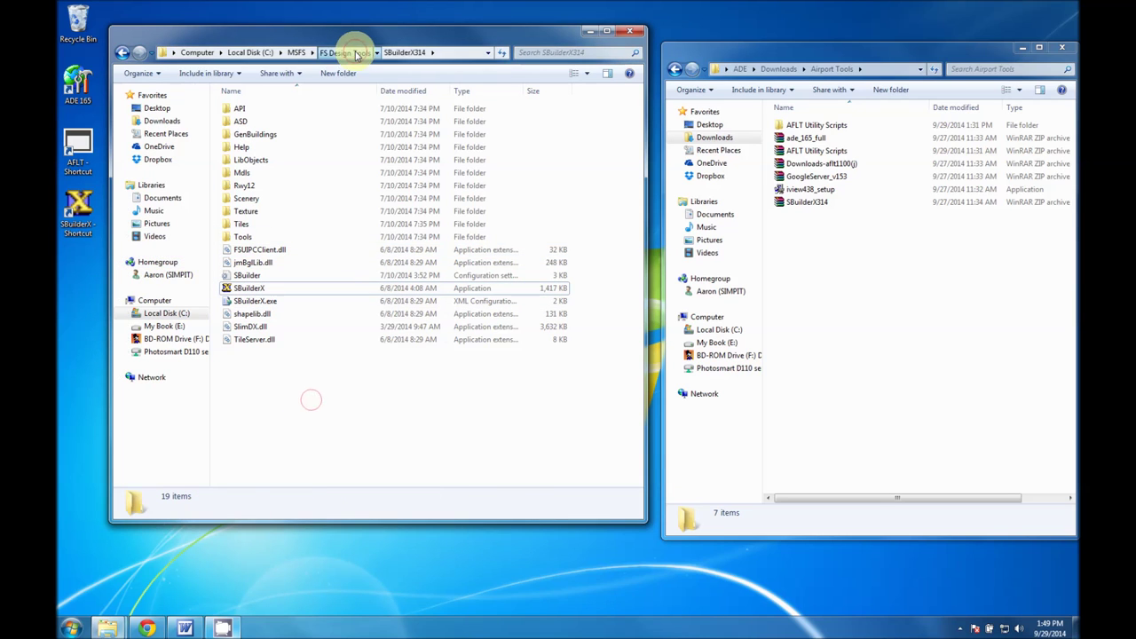
click(308, 343)
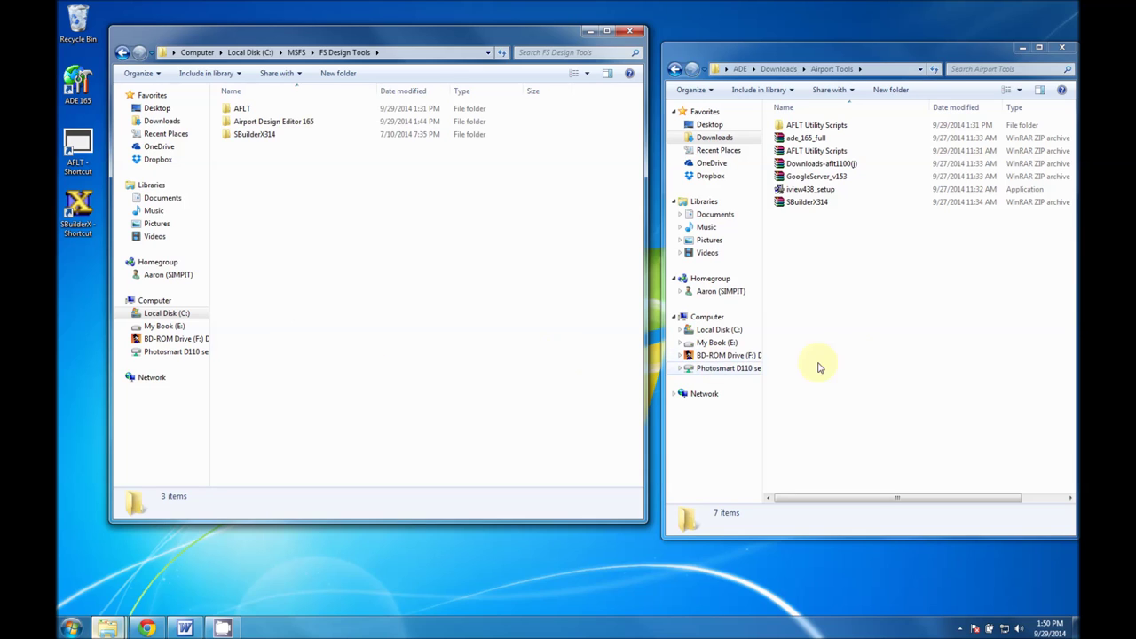
Open AFLT Utility Scripts in one window and the Documents library in the other
double_click(815, 125)
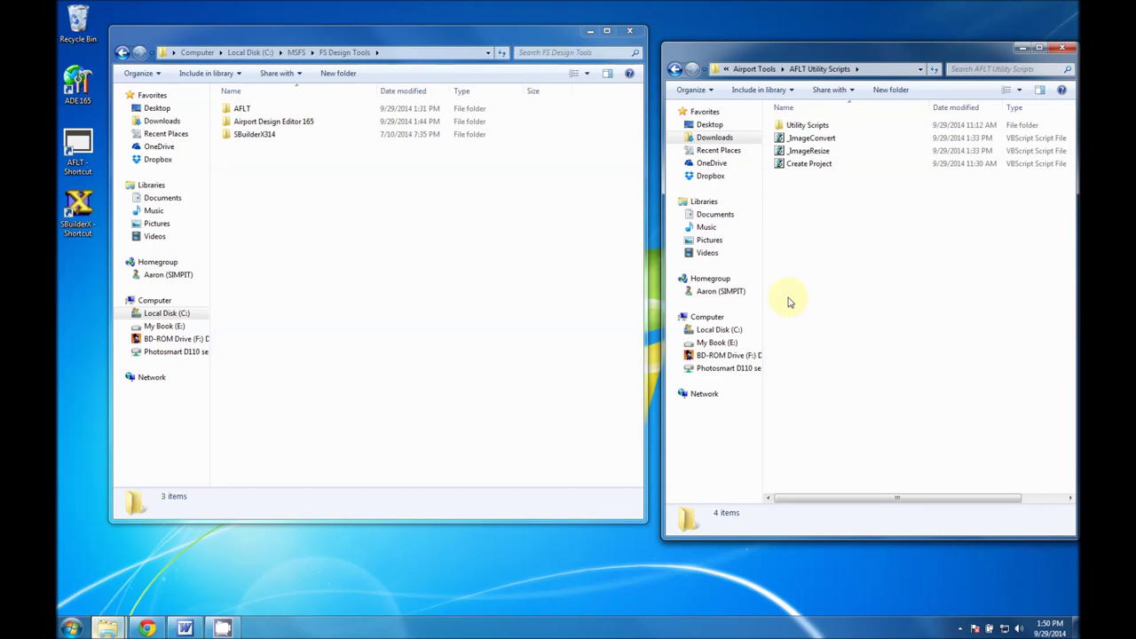
click(333, 342)
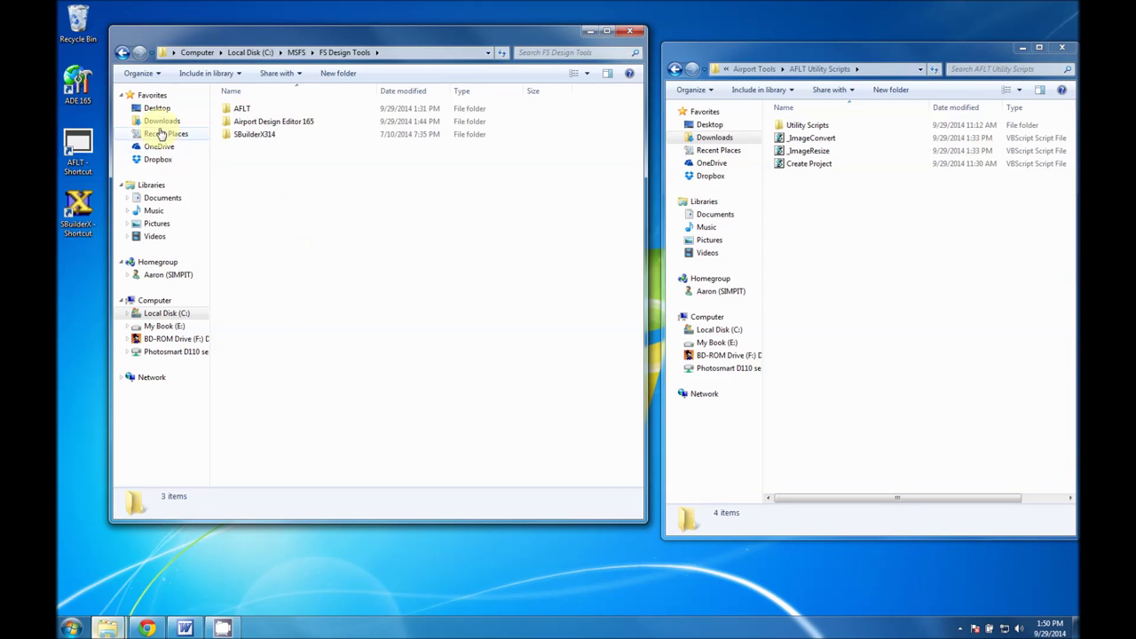
click(163, 198)
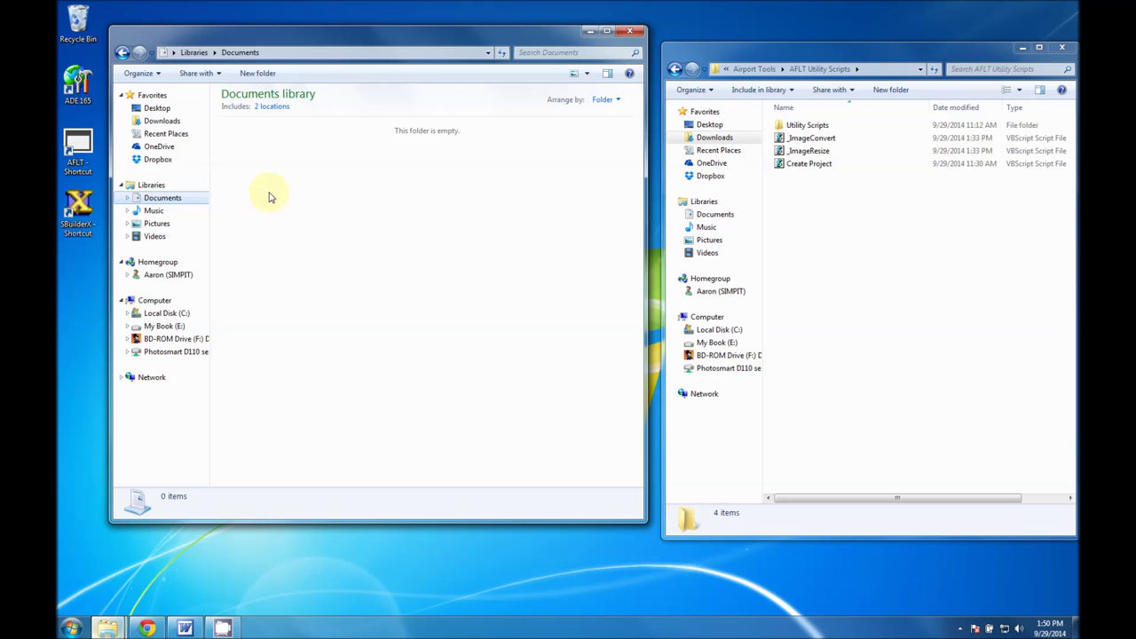
Create a new folder named Scenery Development in Documents and open it
right_click(251, 180)
mouse_move(301, 362)
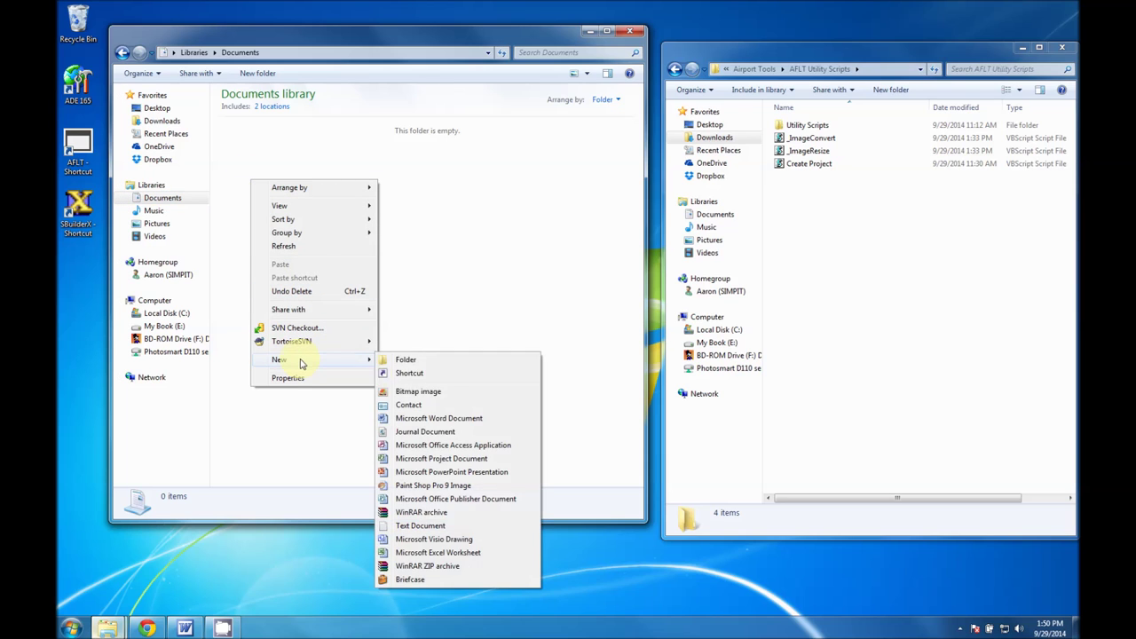
click(416, 362)
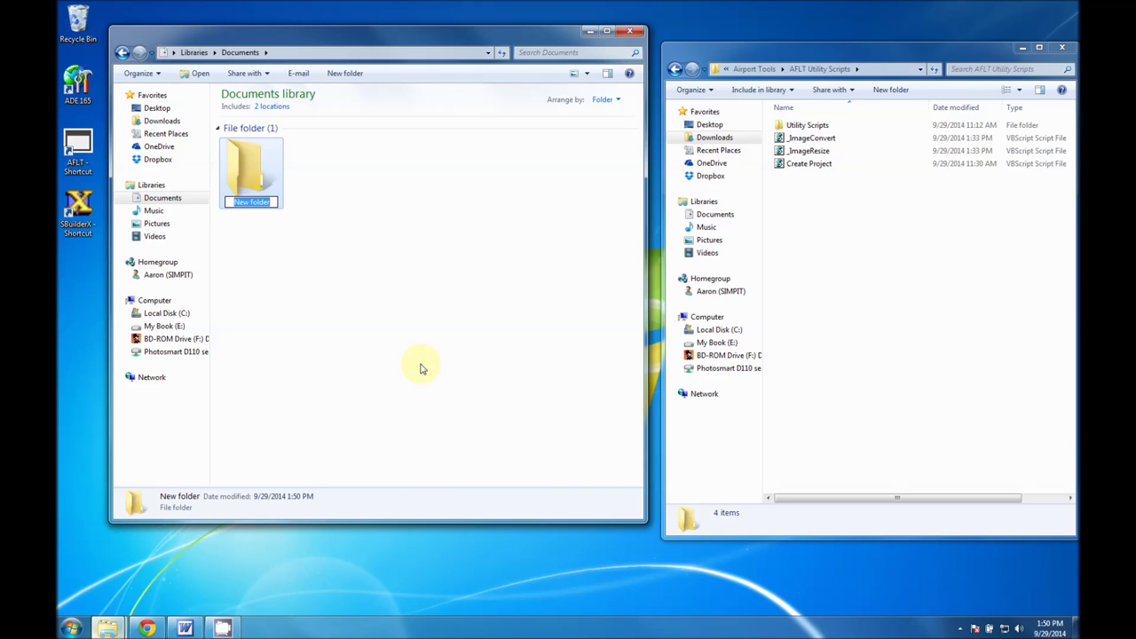
text(Sch)
text(nery Developm)
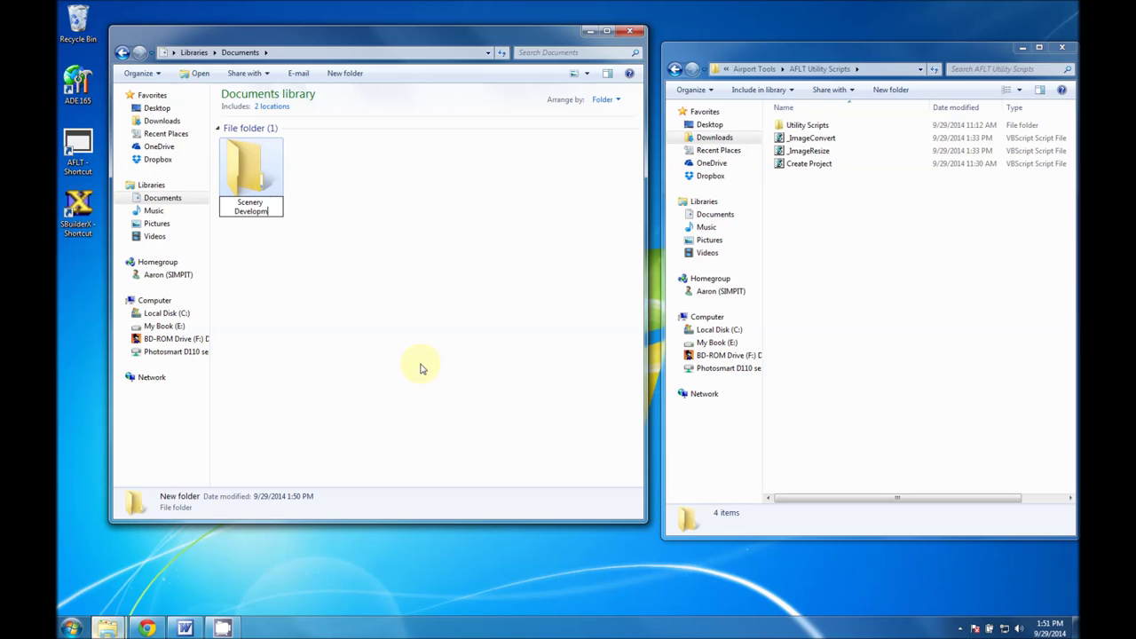
text(ent)
key(Return)
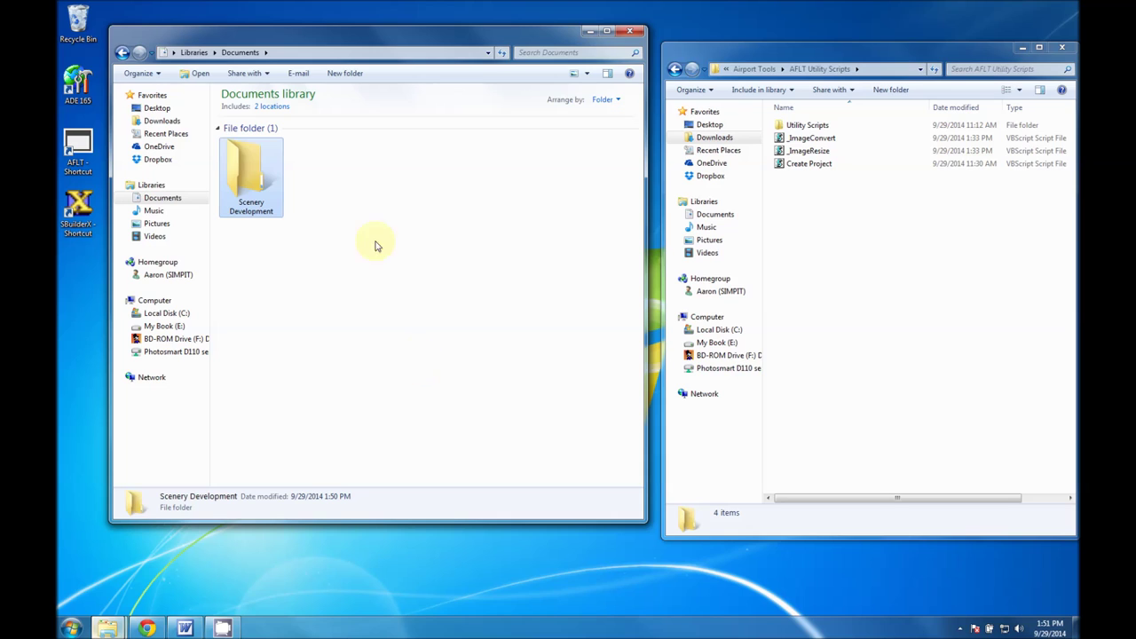
double_click(266, 165)
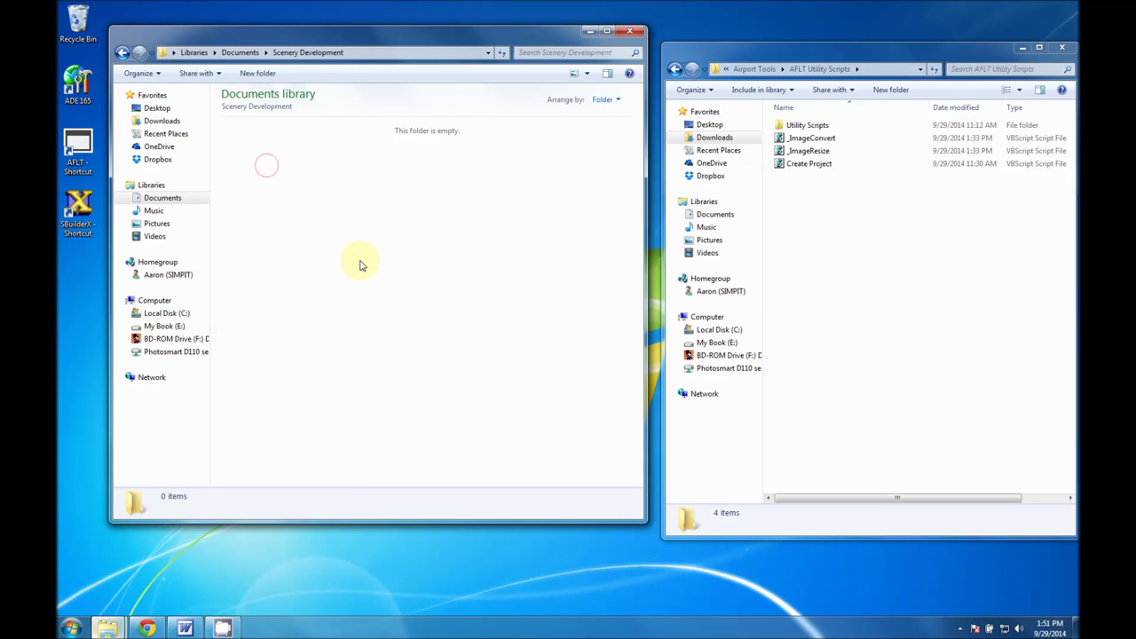
Copy the four AFLT Utility Scripts items into Scenery Development and run the Create Project script
drag(804, 179, 815, 122)
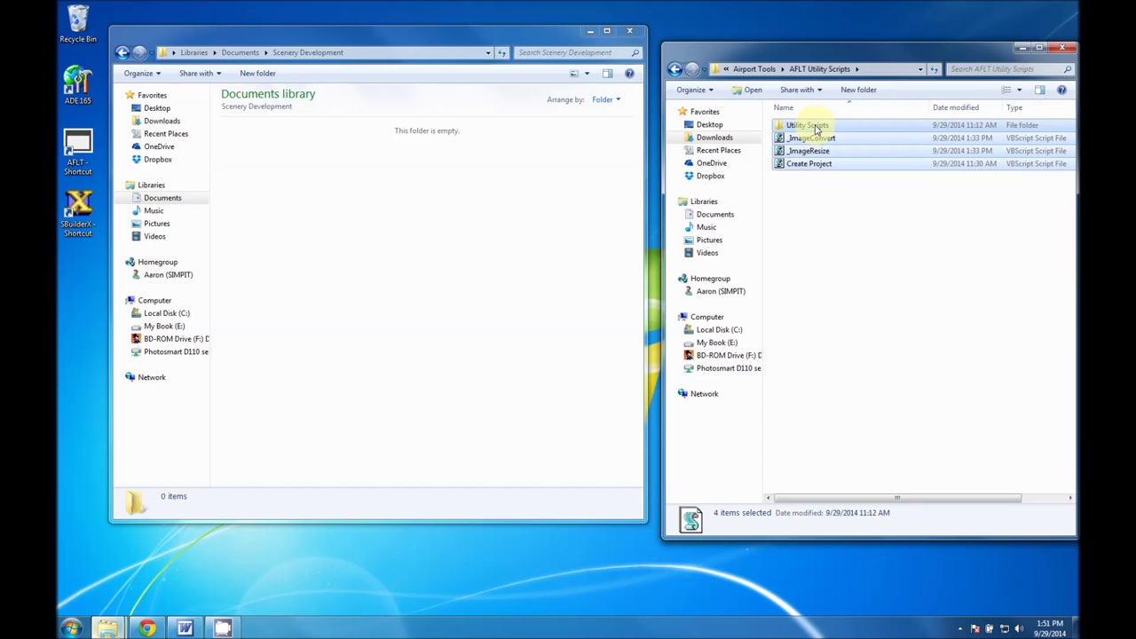
right_click(816, 130)
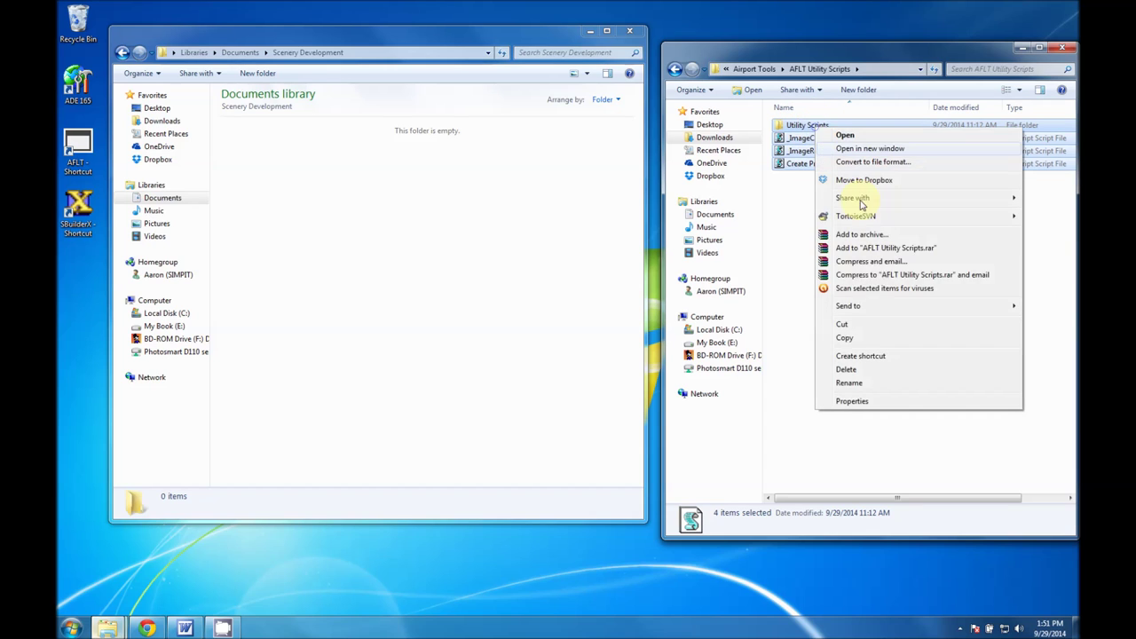
click(851, 342)
right_click(266, 206)
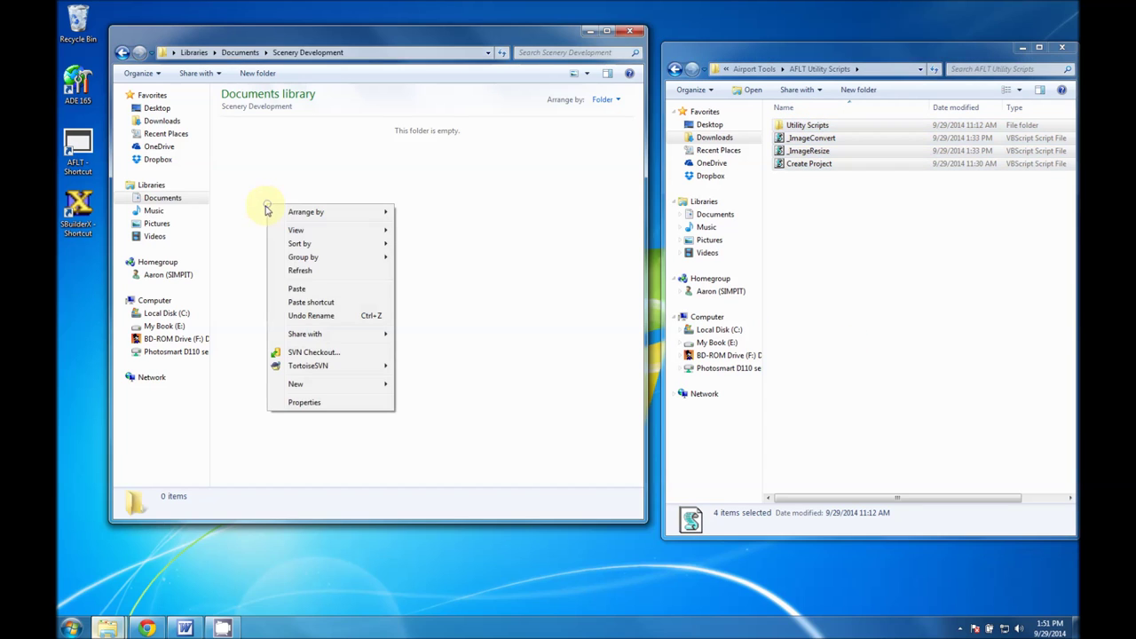
click(297, 290)
click(337, 397)
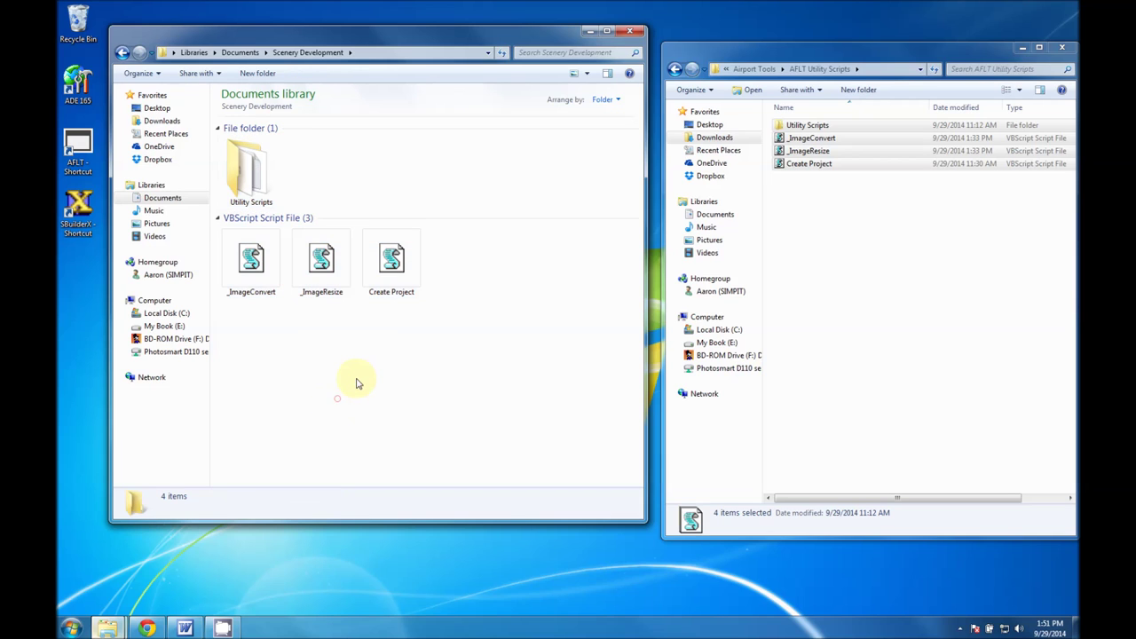
double_click(394, 259)
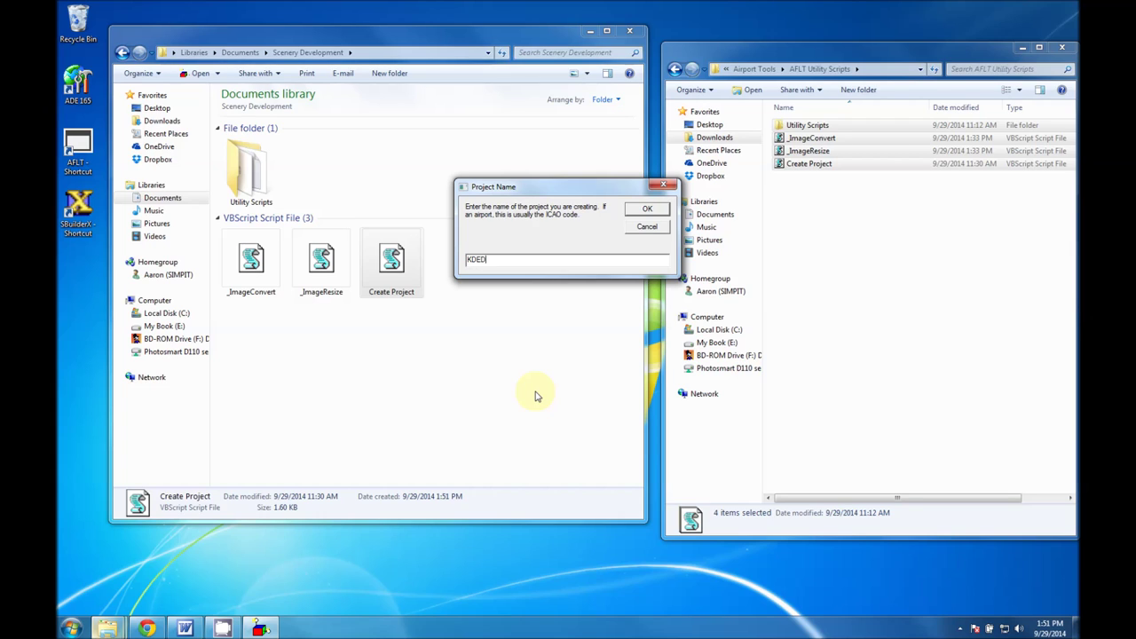
Create project KDED with an independent AFLT library, dismiss the confirmation, and open the KDED folder
key(Return)
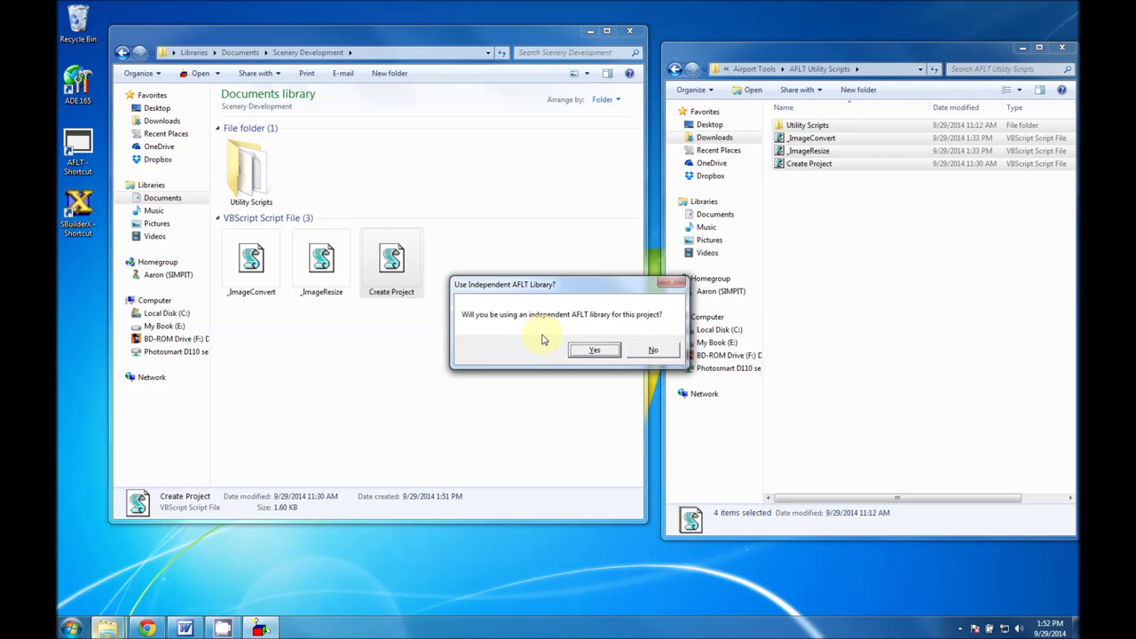
click(592, 352)
click(653, 350)
click(579, 351)
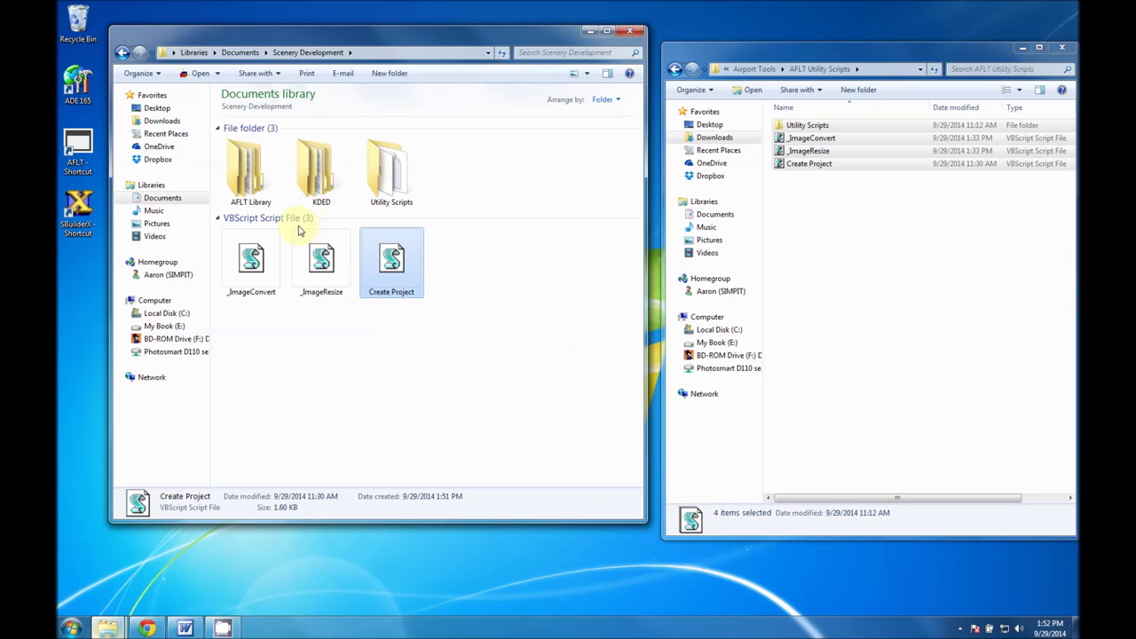
double_click(323, 177)
Browse KDED's Images folder and the AFLT Library folder, then close both Explorer windows
double_click(250, 173)
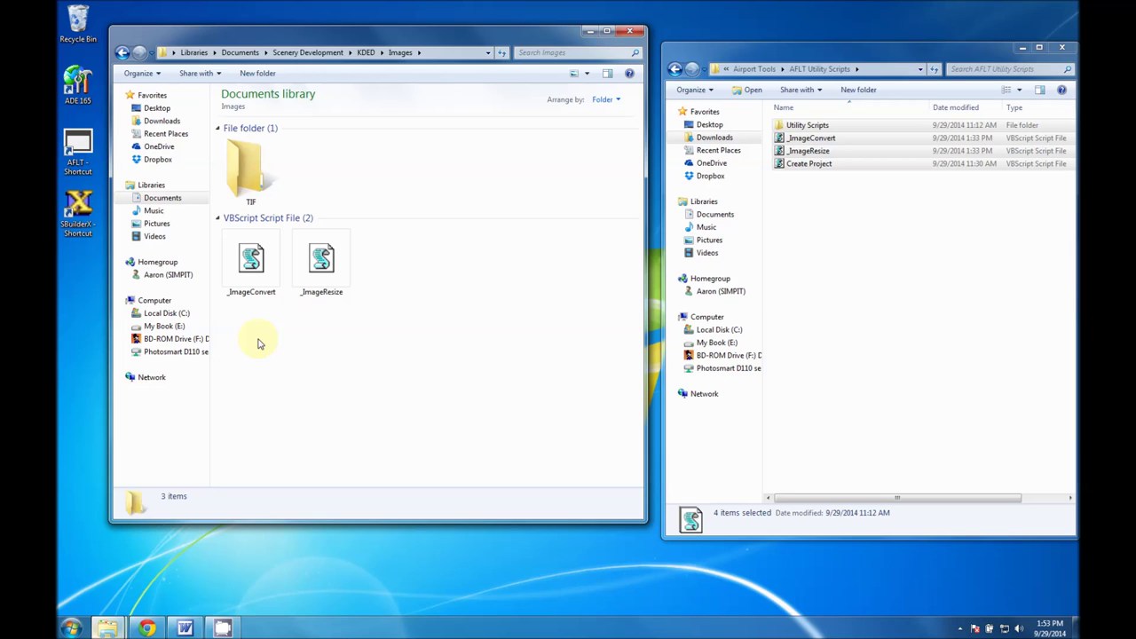
click(366, 52)
click(321, 52)
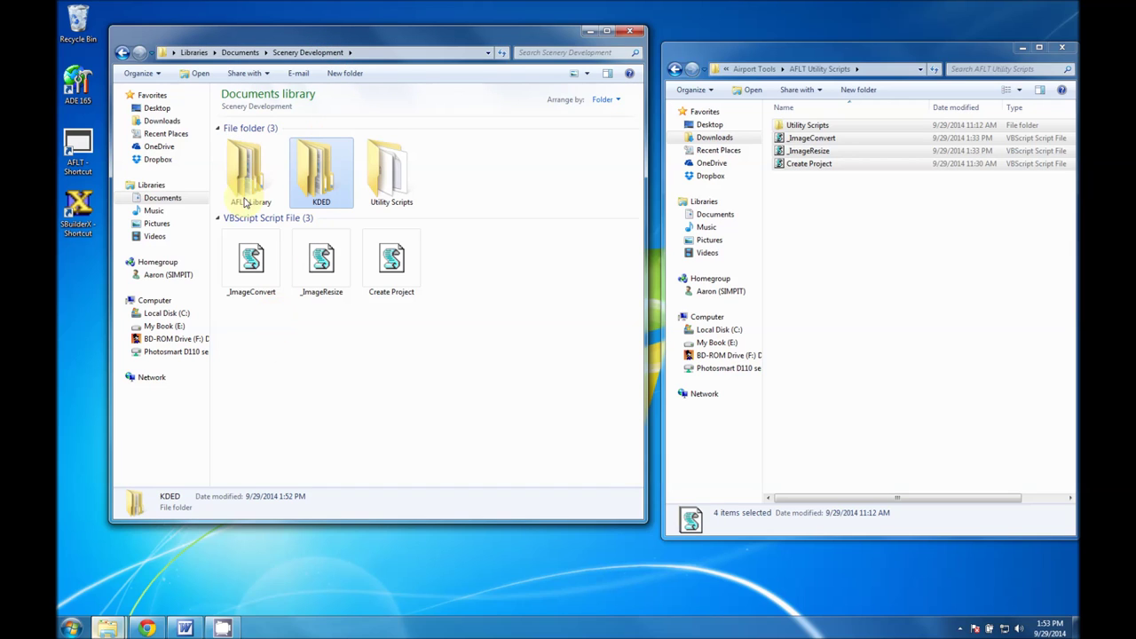
click(247, 163)
double_click(247, 163)
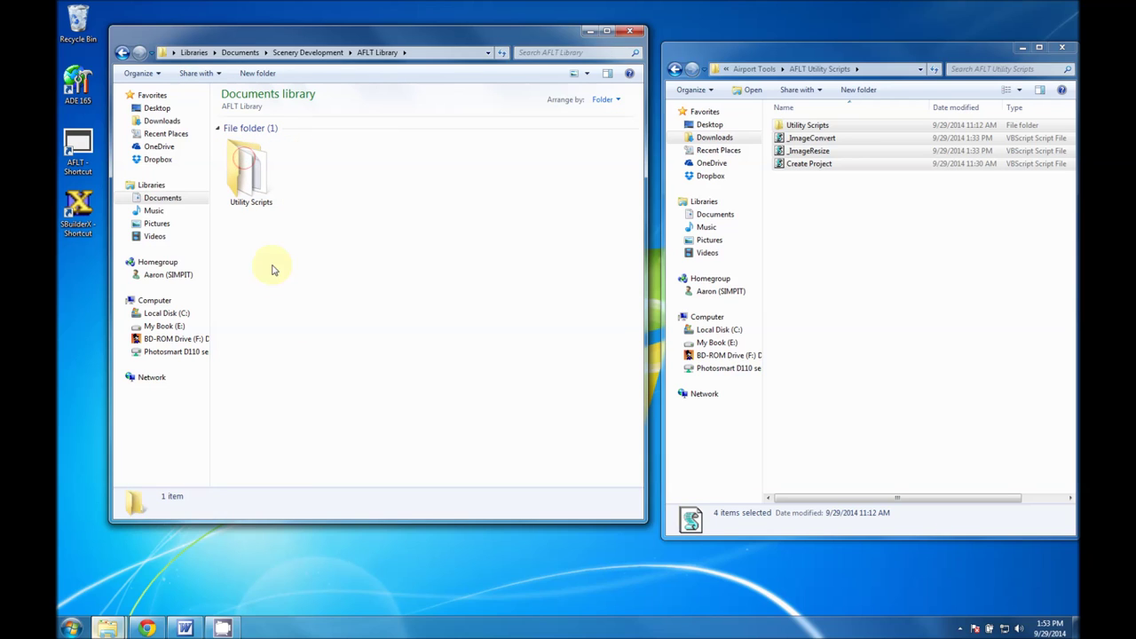
click(307, 52)
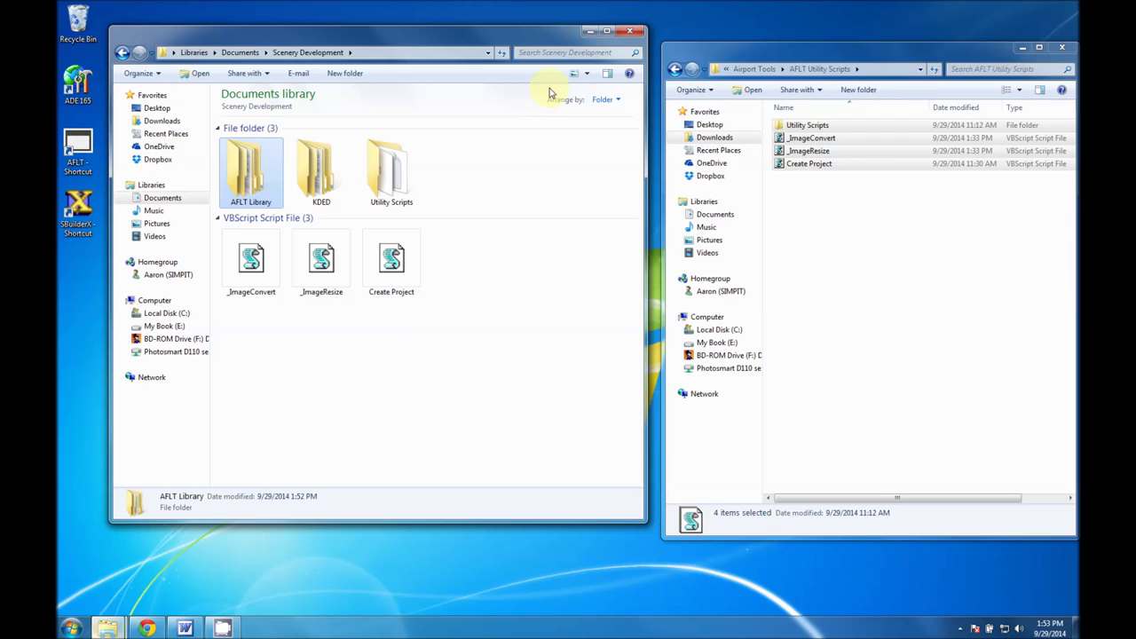
click(633, 33)
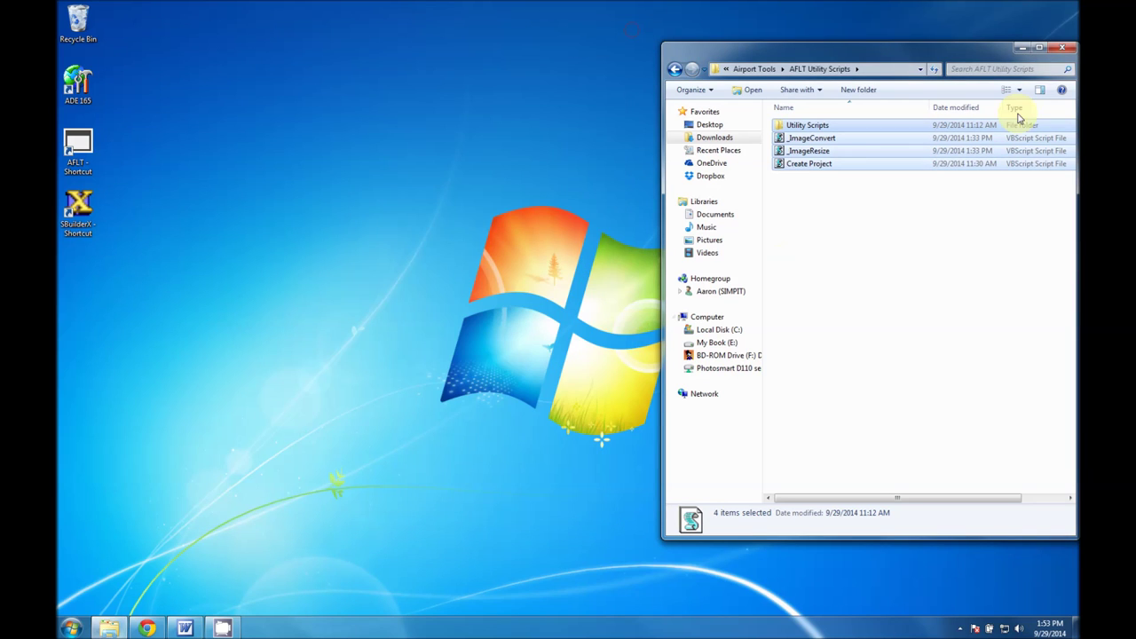
click(1064, 51)
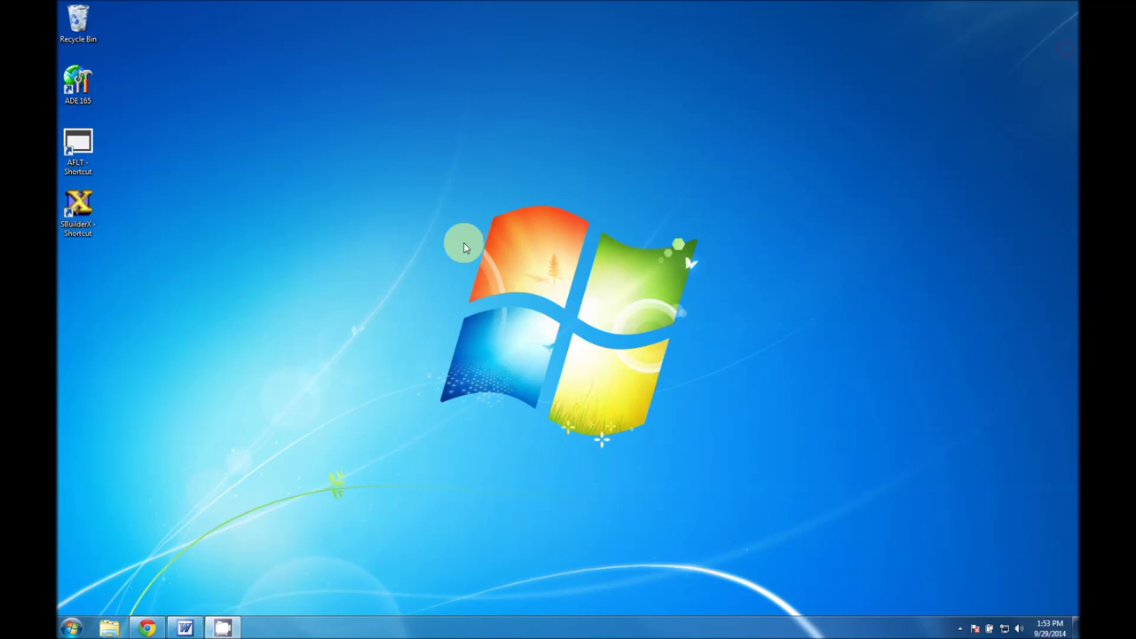
Launch AFLT from its shortcut, decline the 1.1.01 update, and keep start-up update checks on
double_click(74, 147)
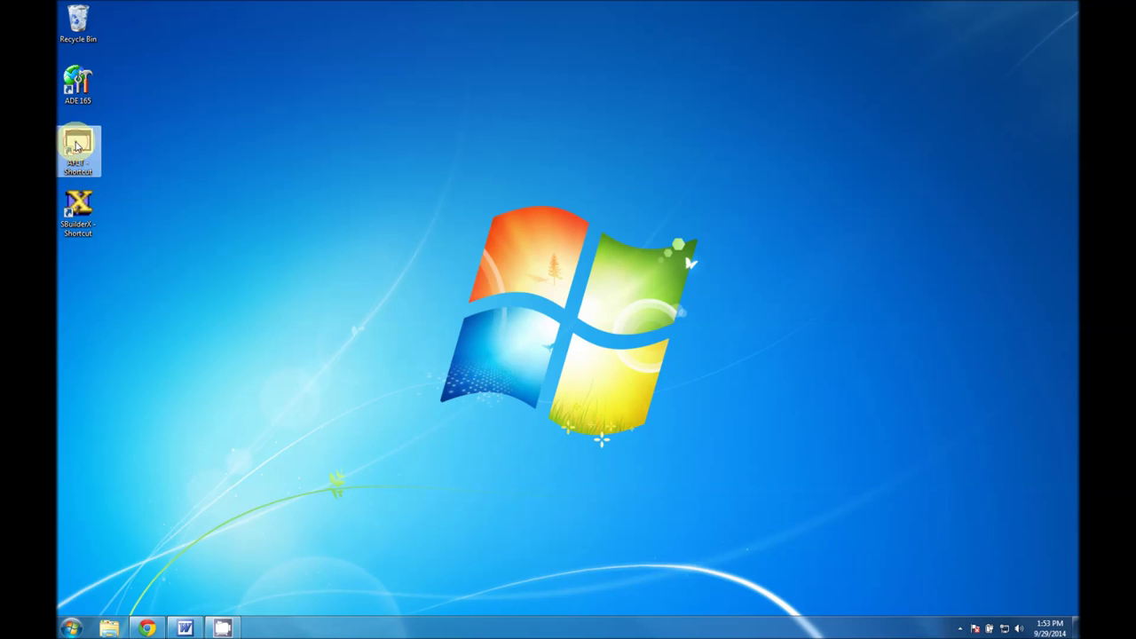
click(462, 345)
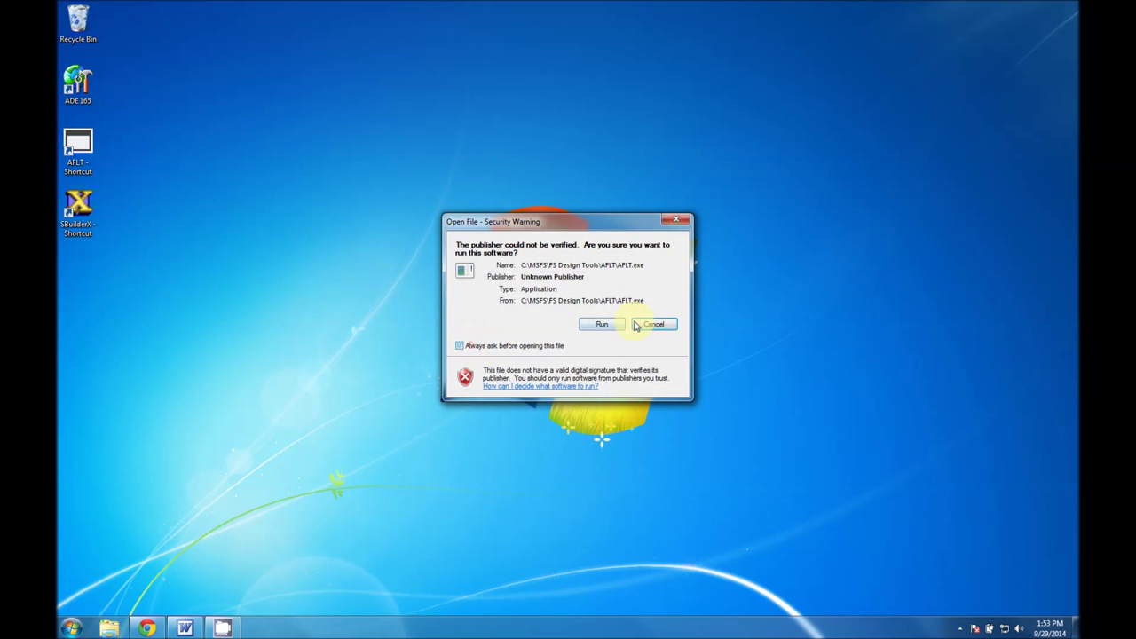
click(603, 325)
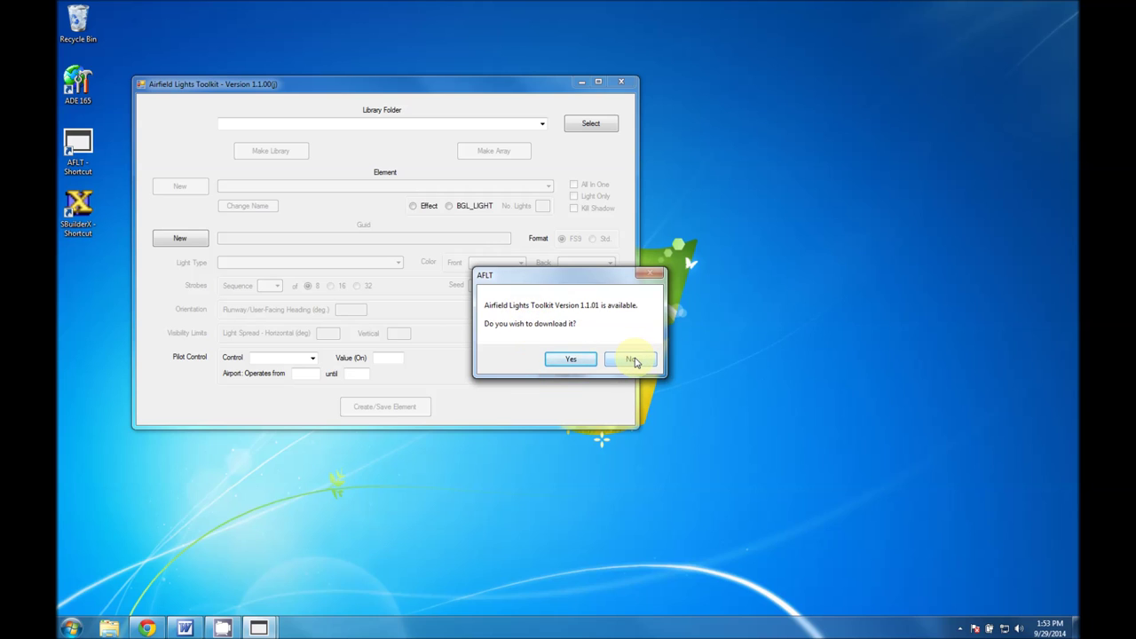
click(634, 359)
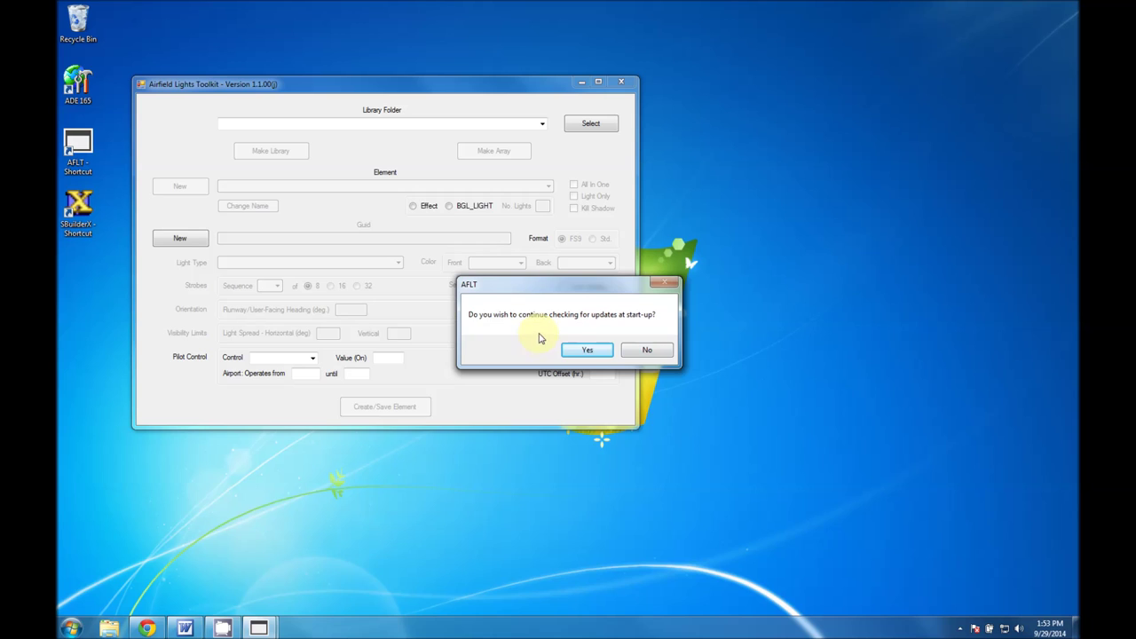
click(585, 349)
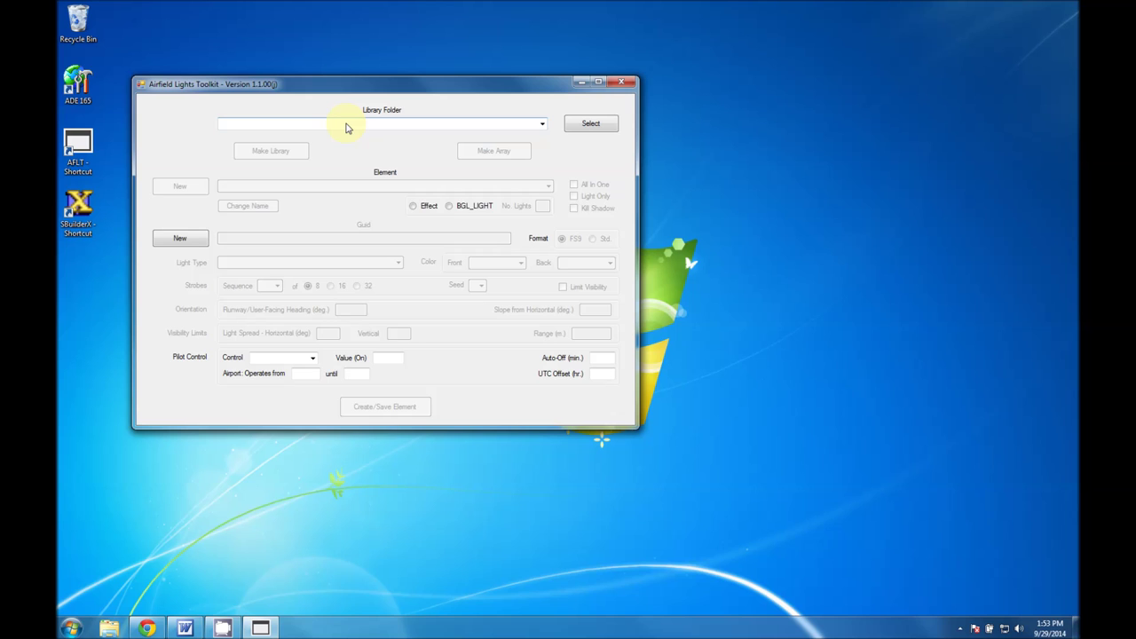
Set the toolkit's library folder to Documents > My Documents > Scenery Development > AFLT Library
click(589, 124)
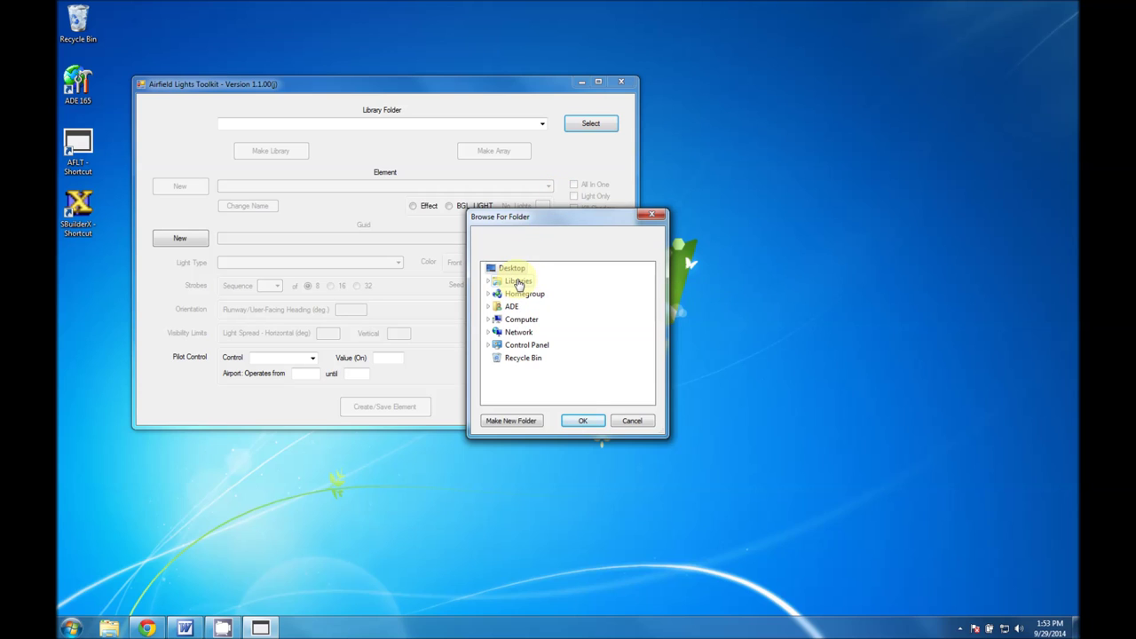
double_click(519, 282)
double_click(529, 294)
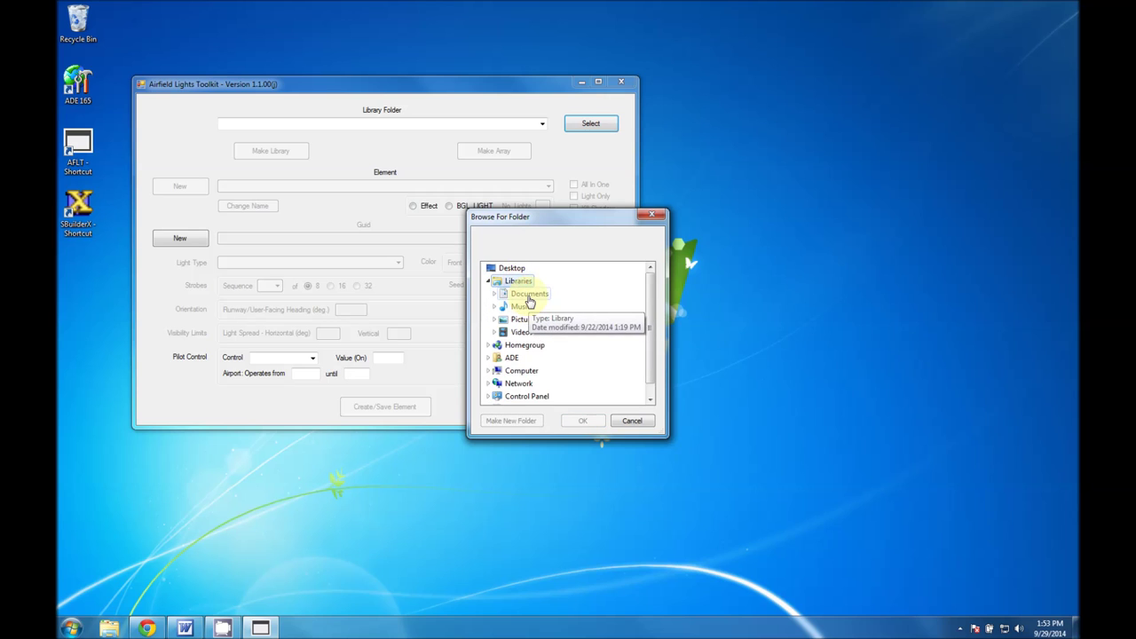
double_click(542, 306)
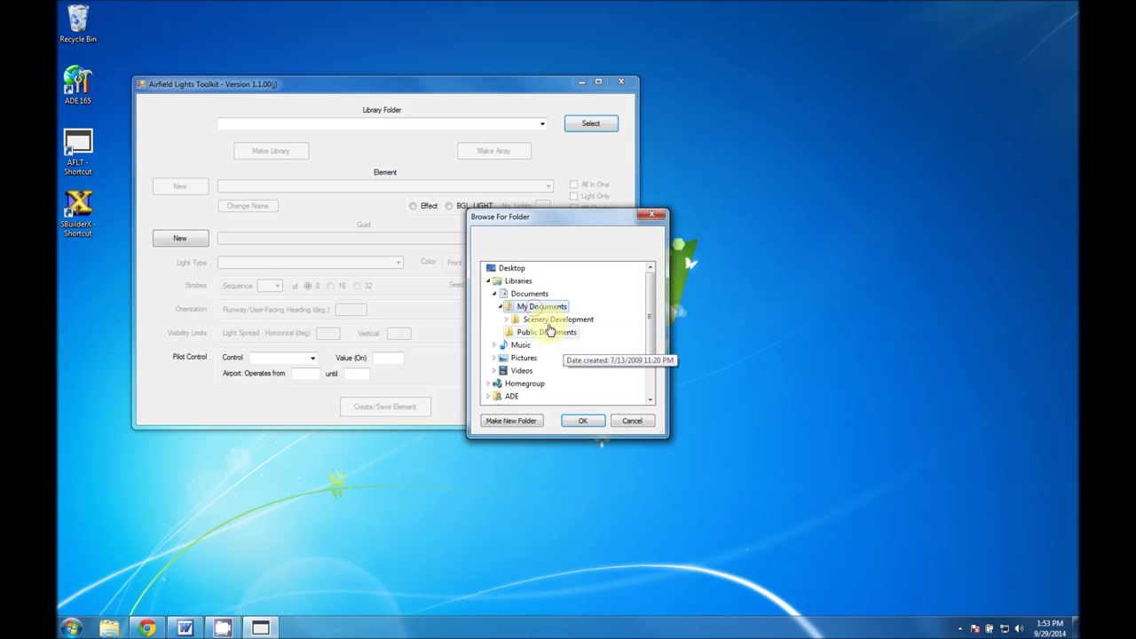
double_click(544, 321)
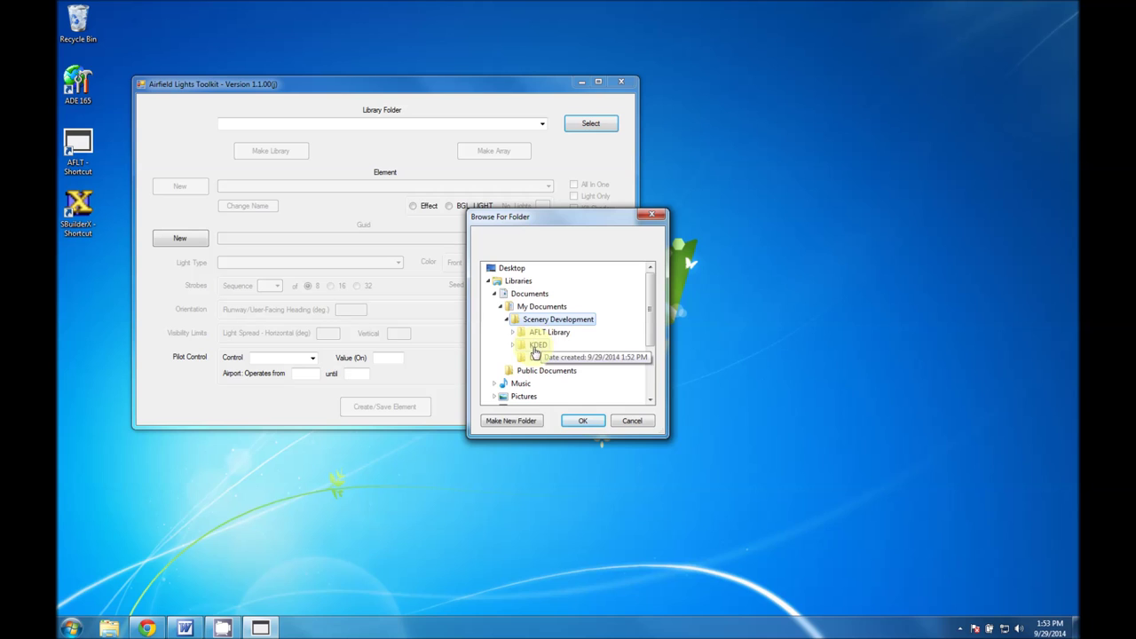
double_click(549, 332)
click(585, 422)
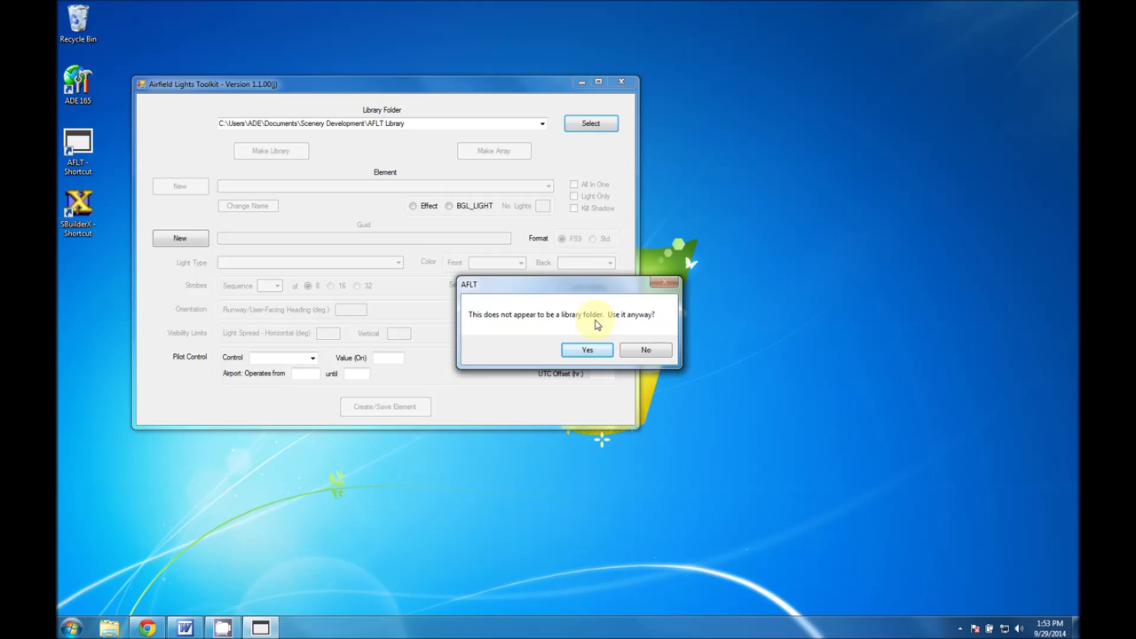
click(588, 350)
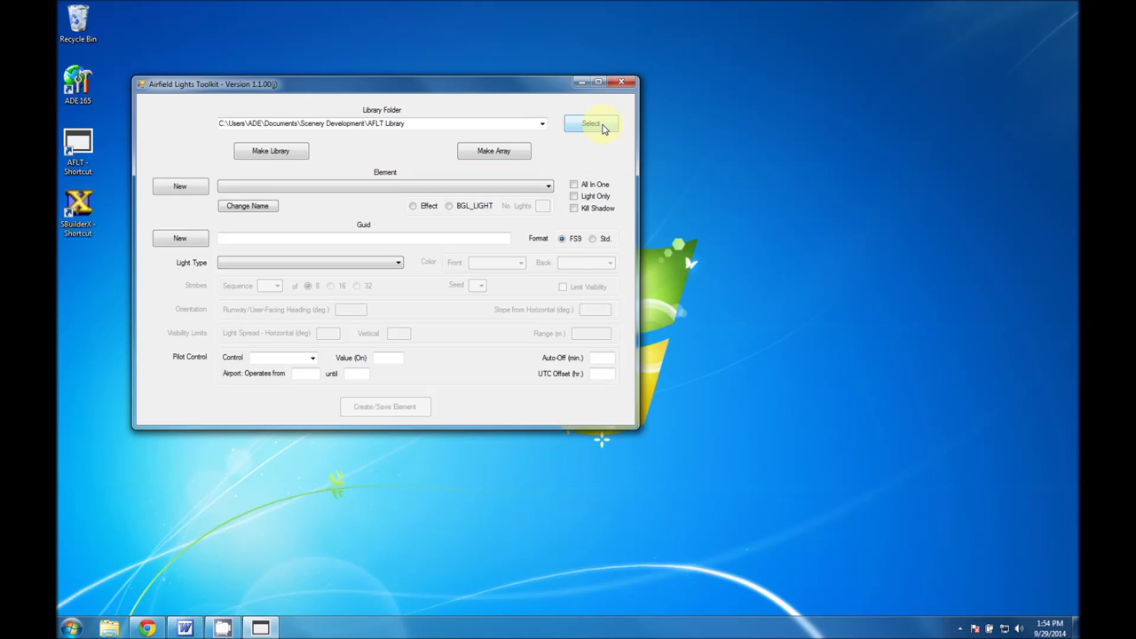
Browse again down to the KDED folder, then cancel without changing the library folder
click(595, 125)
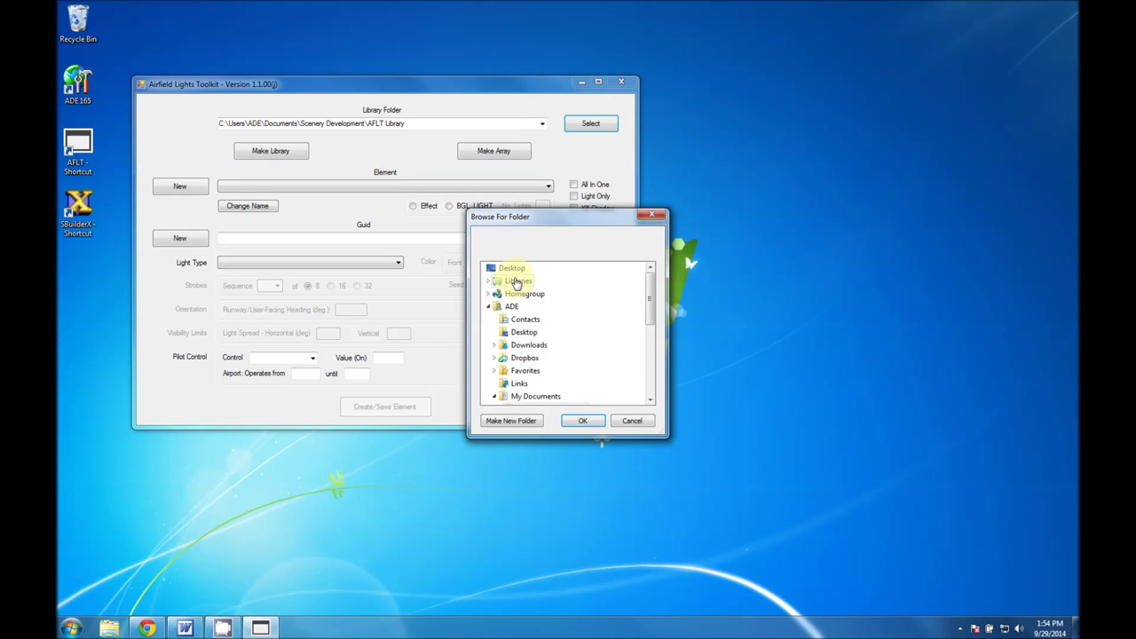
double_click(518, 280)
double_click(524, 294)
double_click(533, 306)
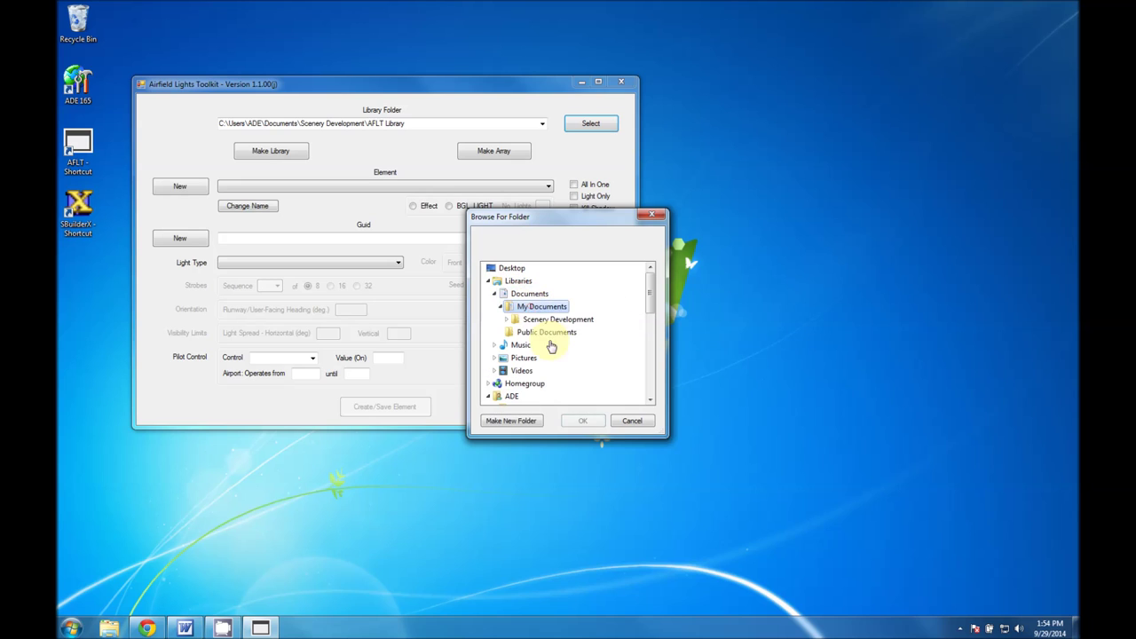
double_click(550, 319)
double_click(538, 344)
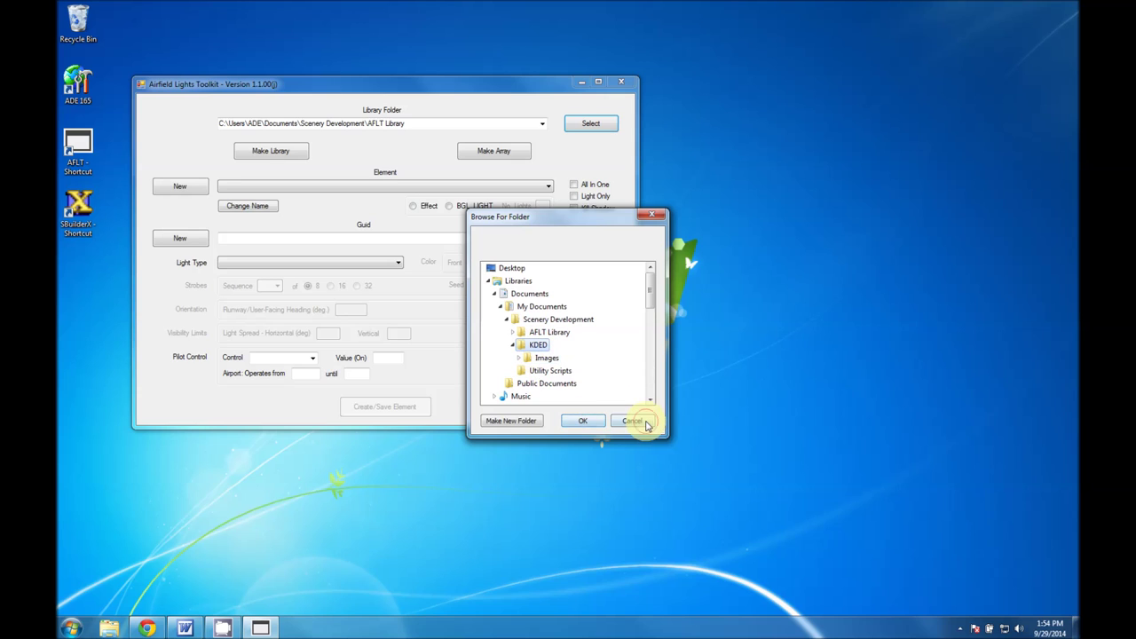
click(645, 424)
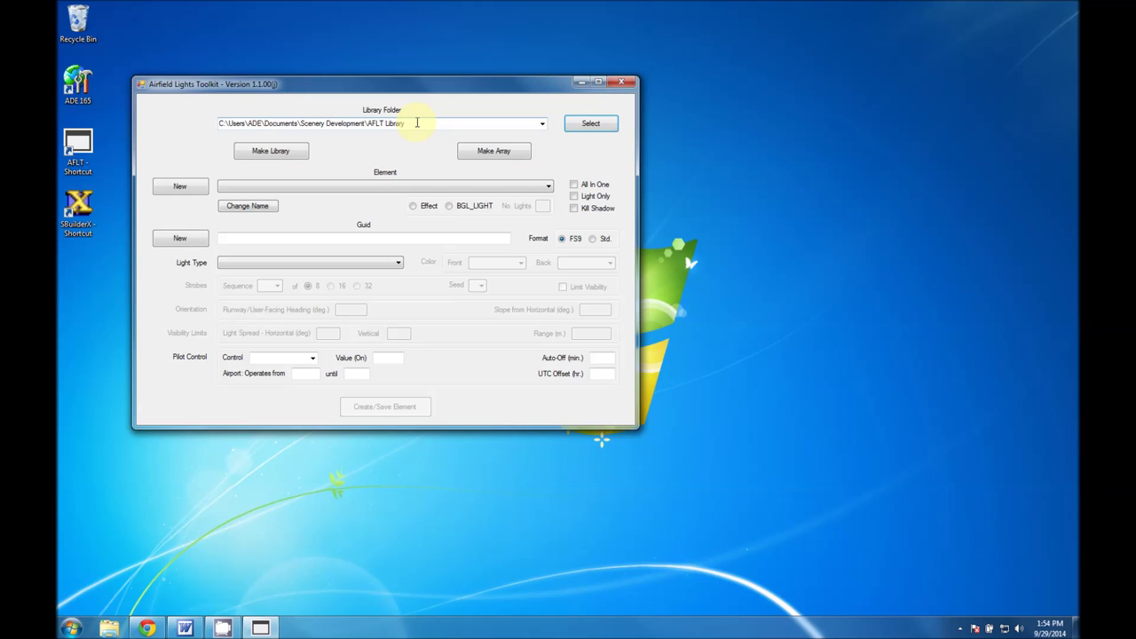
Check the saved library folder paths list, then close the Airfield Lights Toolkit
click(541, 123)
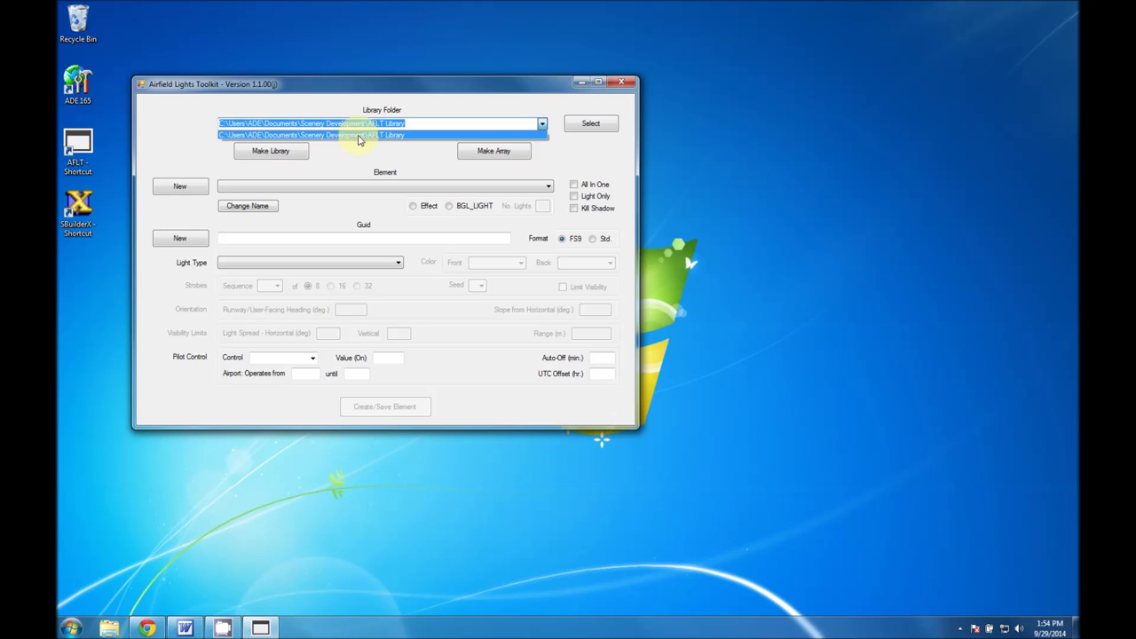
click(381, 157)
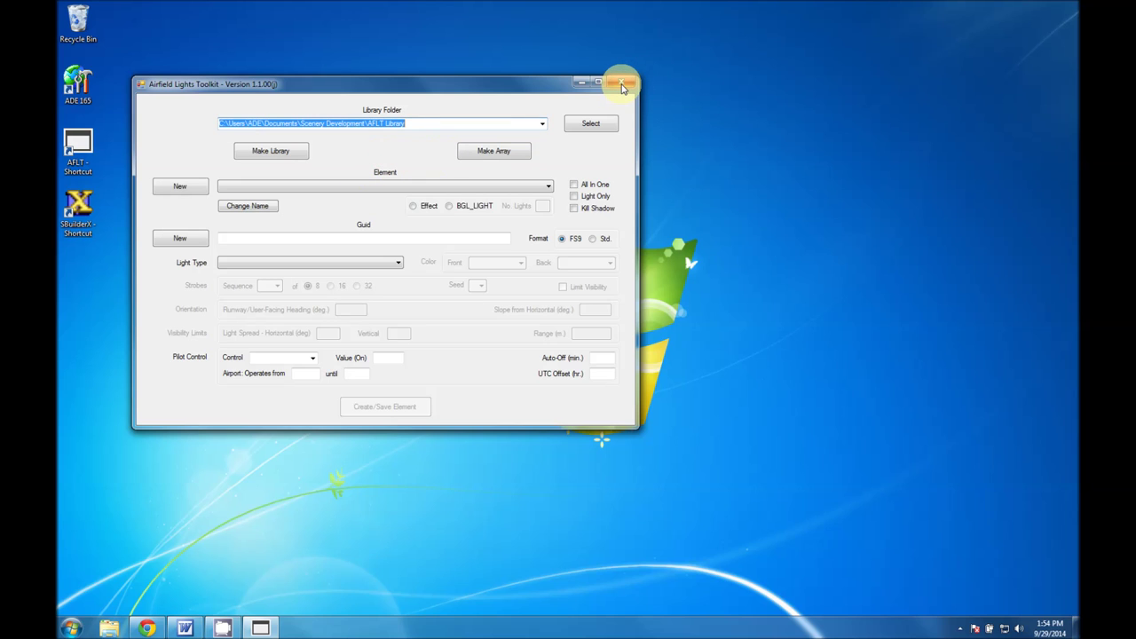
click(619, 86)
Launch Airport Design Editor X from the ADE165 icon and move past the wizard welcome page
double_click(78, 81)
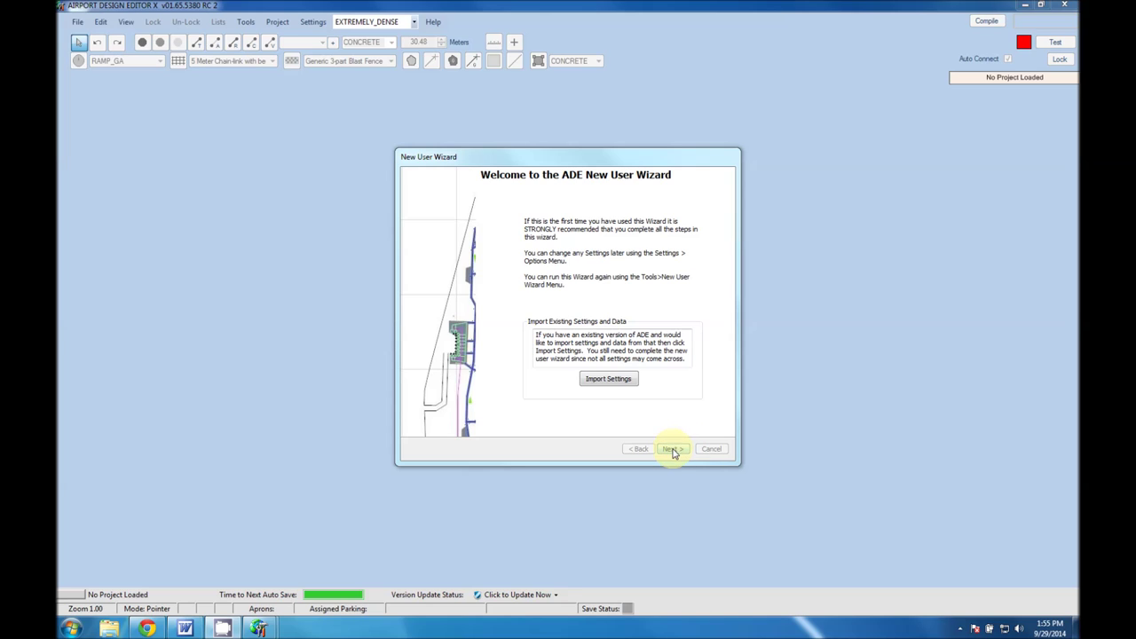
click(666, 450)
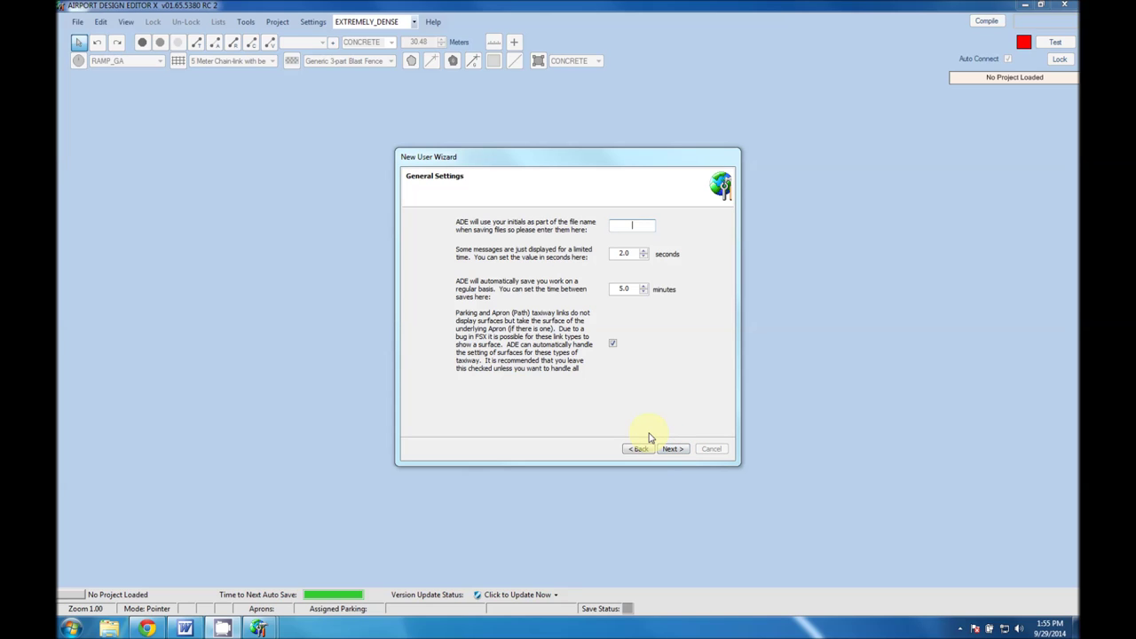
Enter the user's initials, set message time to 1.0 seconds and auto-save to 30.0 minutes
text(AWP)
click(643, 256)
click(636, 292)
text(10)
double_click(629, 289)
click(671, 450)
Auto-detect the FSX and SDK compiler folder paths on the Folders page
click(671, 450)
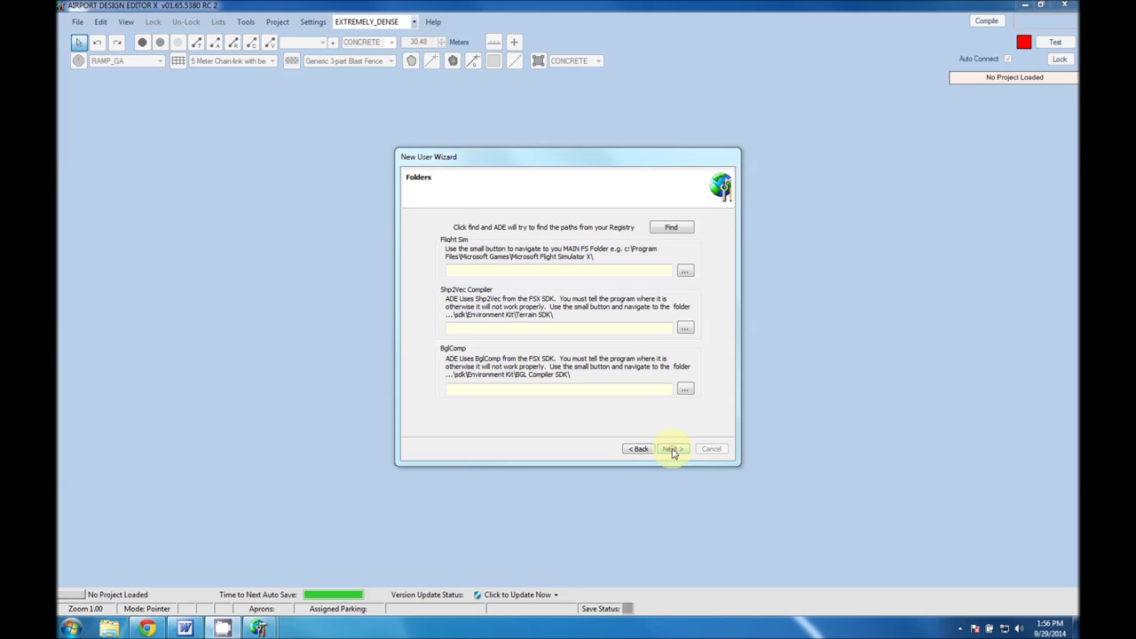
click(673, 228)
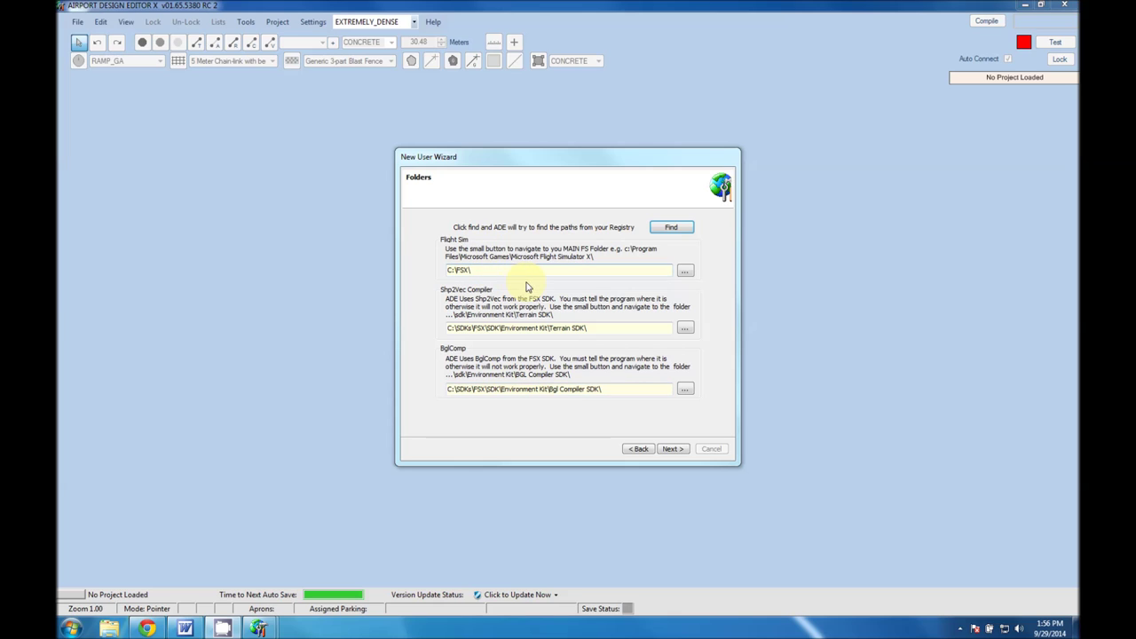
click(673, 450)
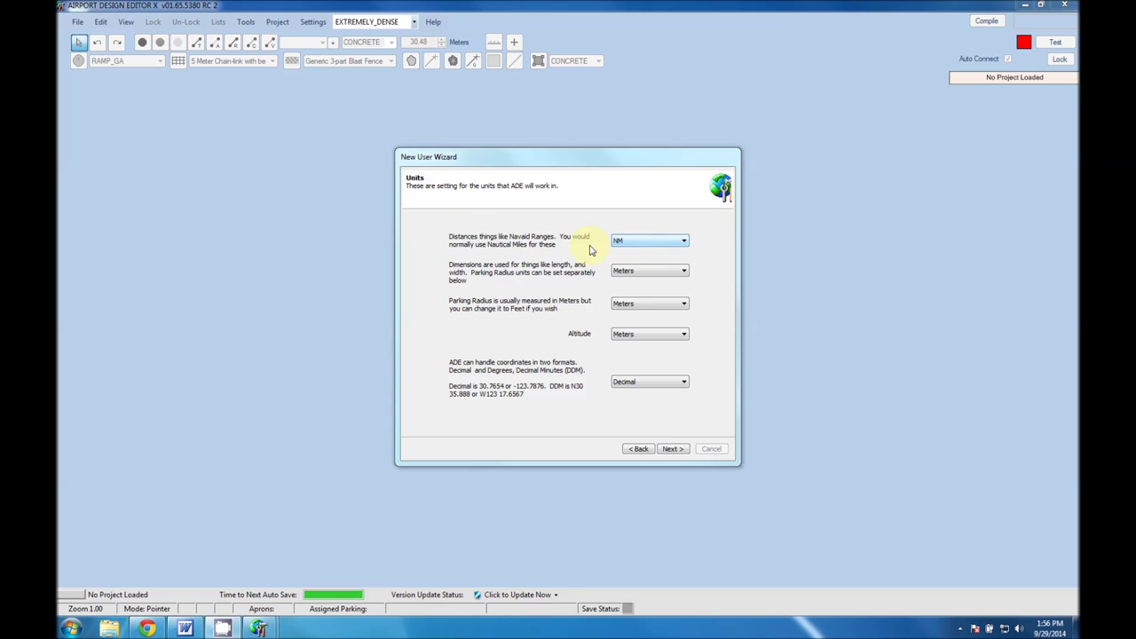
Set the Dimensions and Altitude units to Feet on the Units page
click(627, 280)
click(644, 293)
click(628, 342)
click(623, 351)
click(674, 450)
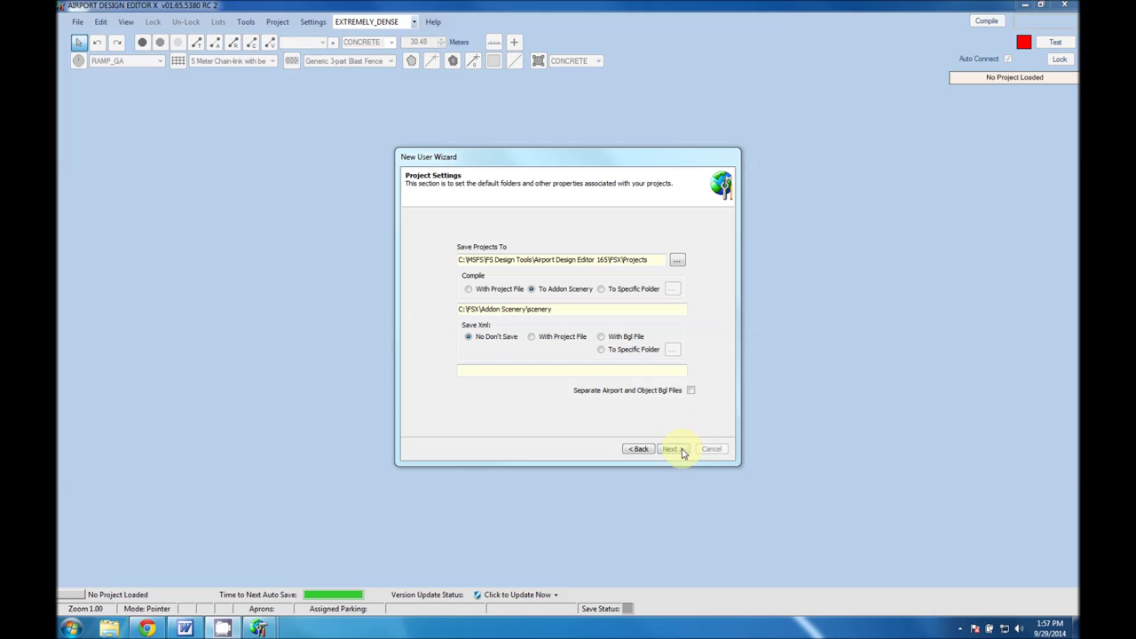
Accept the default Project Settings and finish the New User Wizard
click(674, 450)
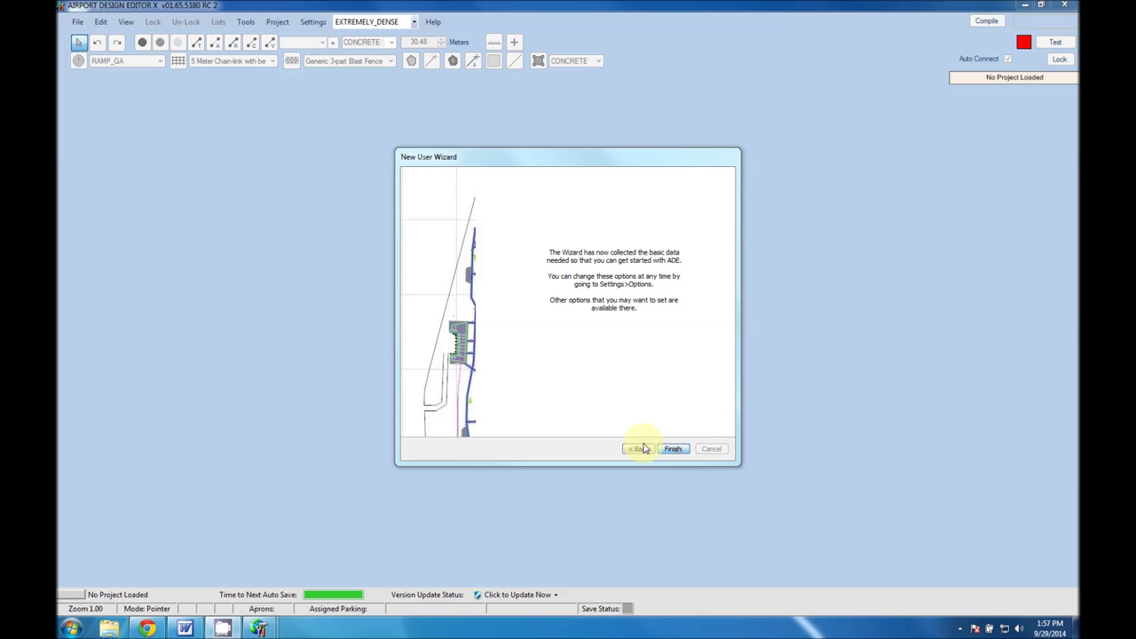
click(674, 450)
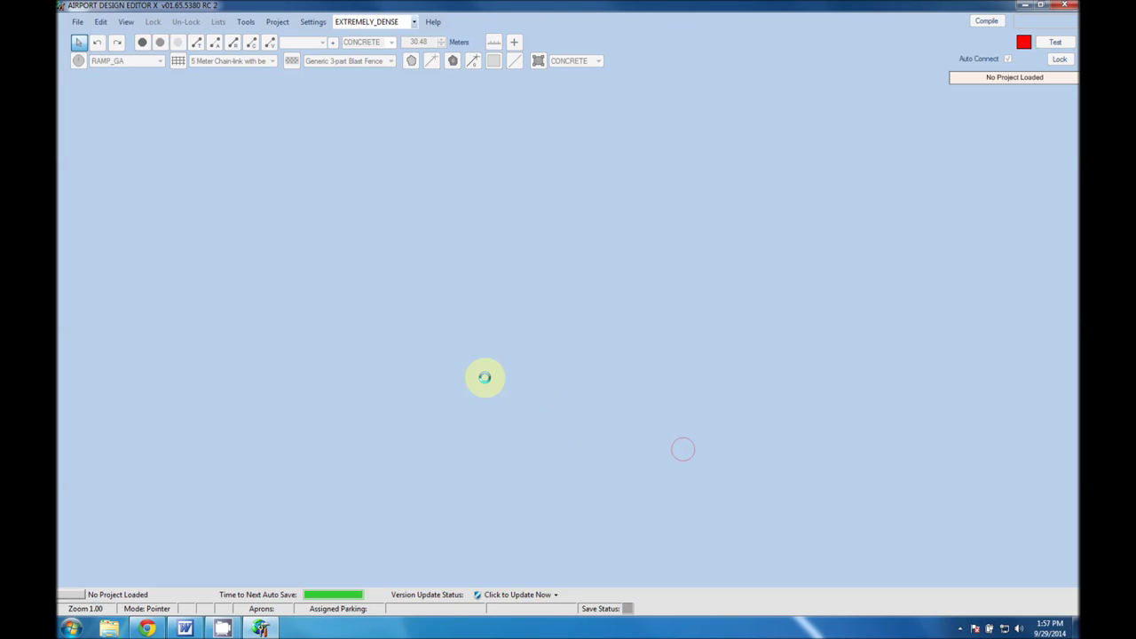